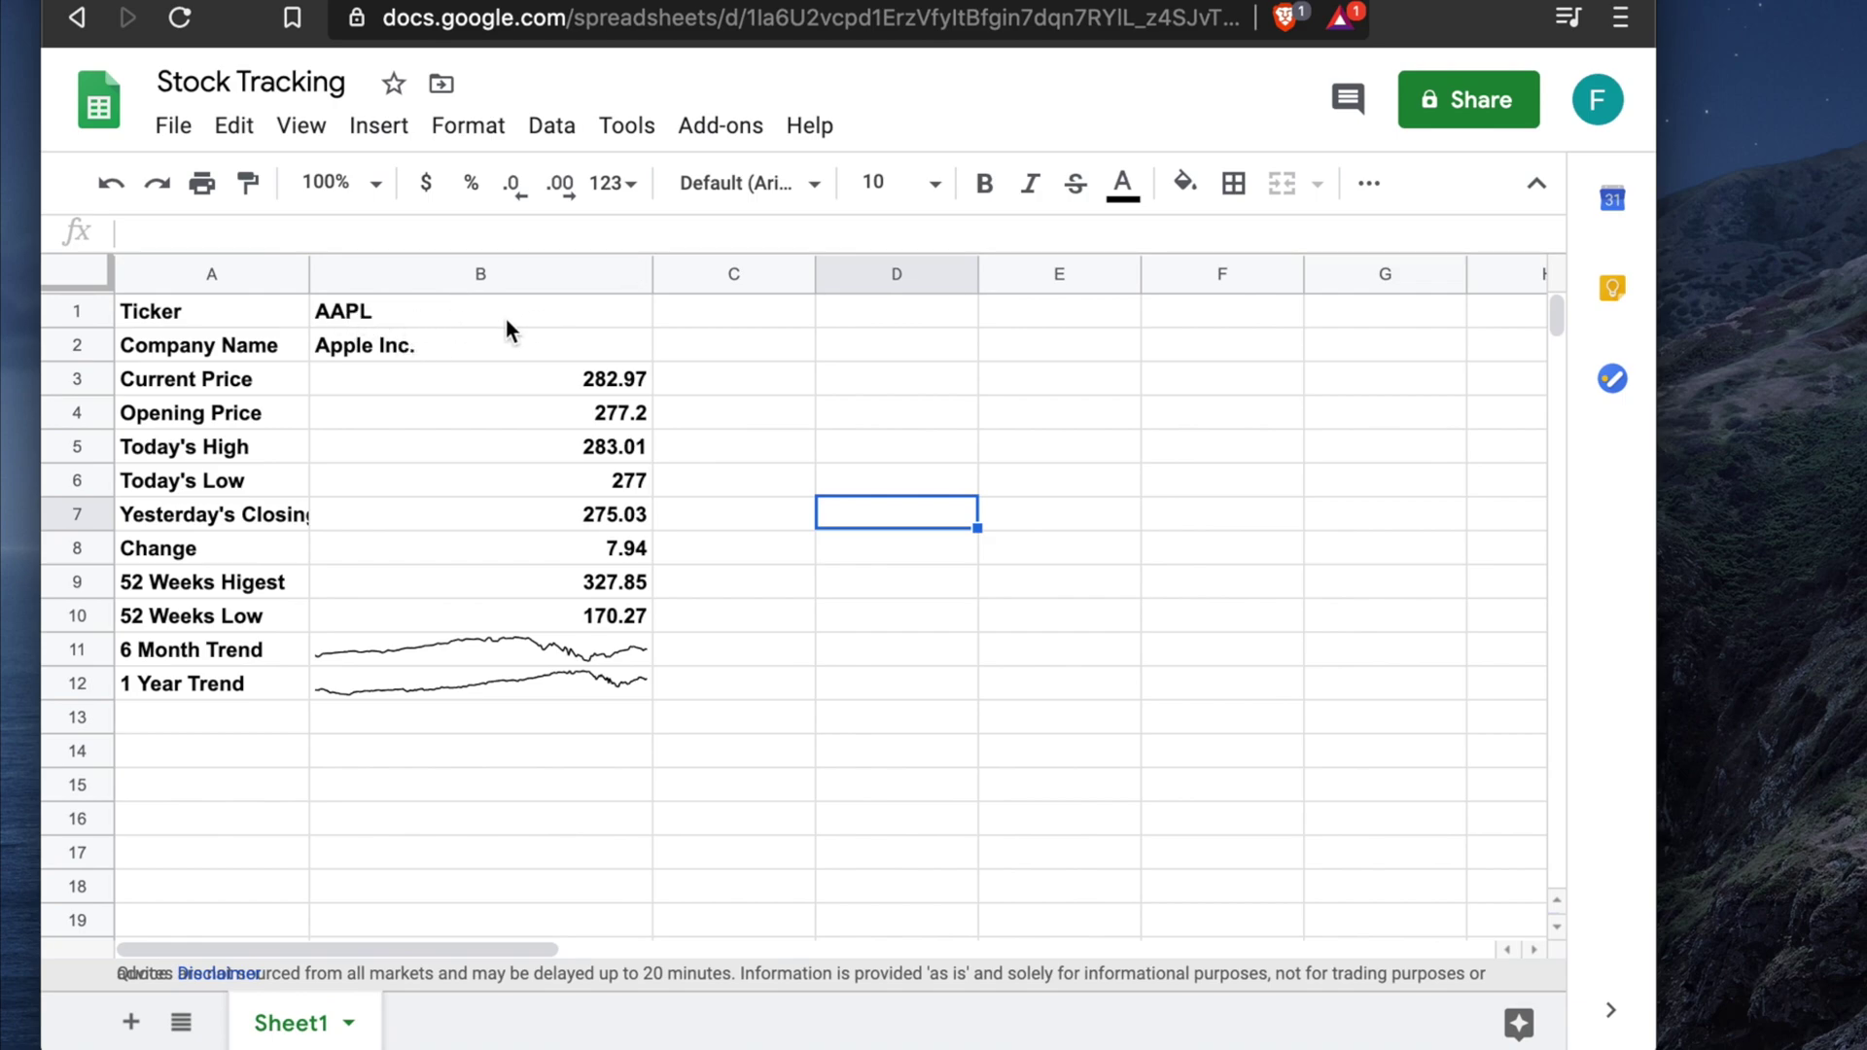
Add a new sheet to the Stock Tracking spreadsheet and rename it Stock History.
{"action": "key", "text": "super+bracketleft"}
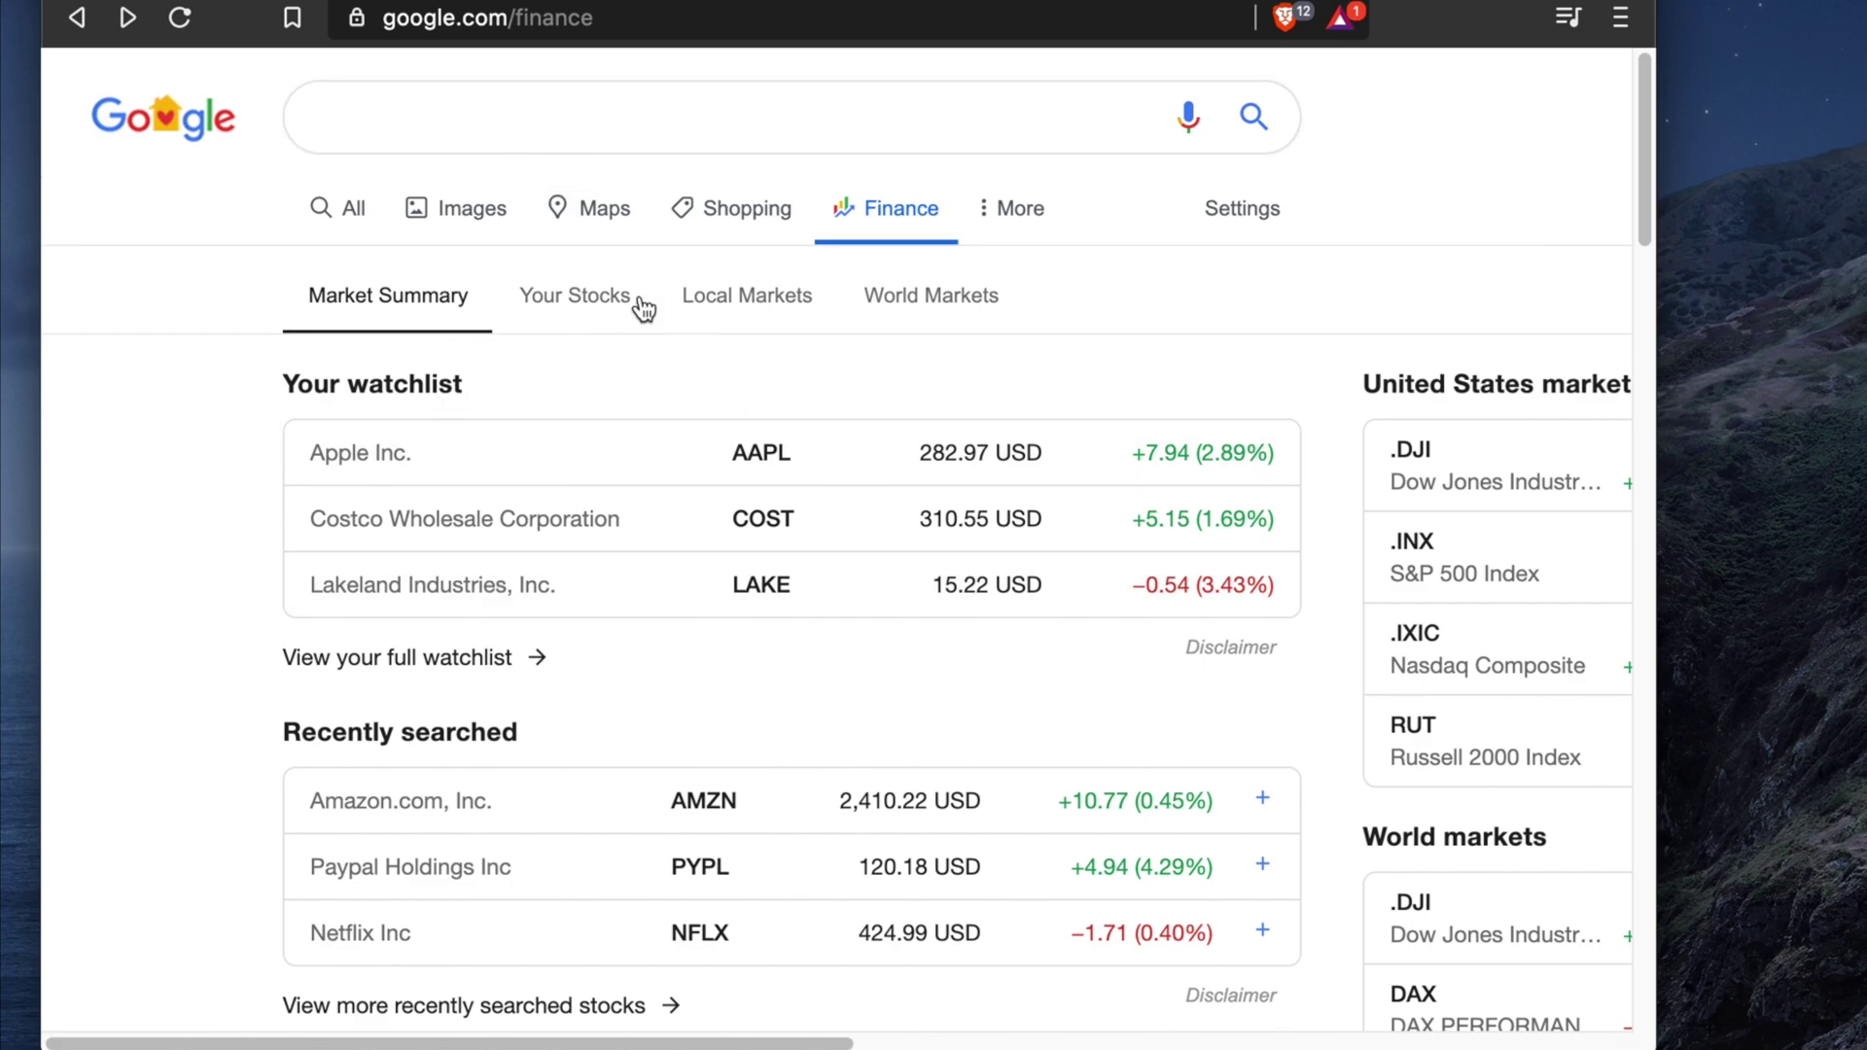
{"action": "key", "text": "super+bracketright"}
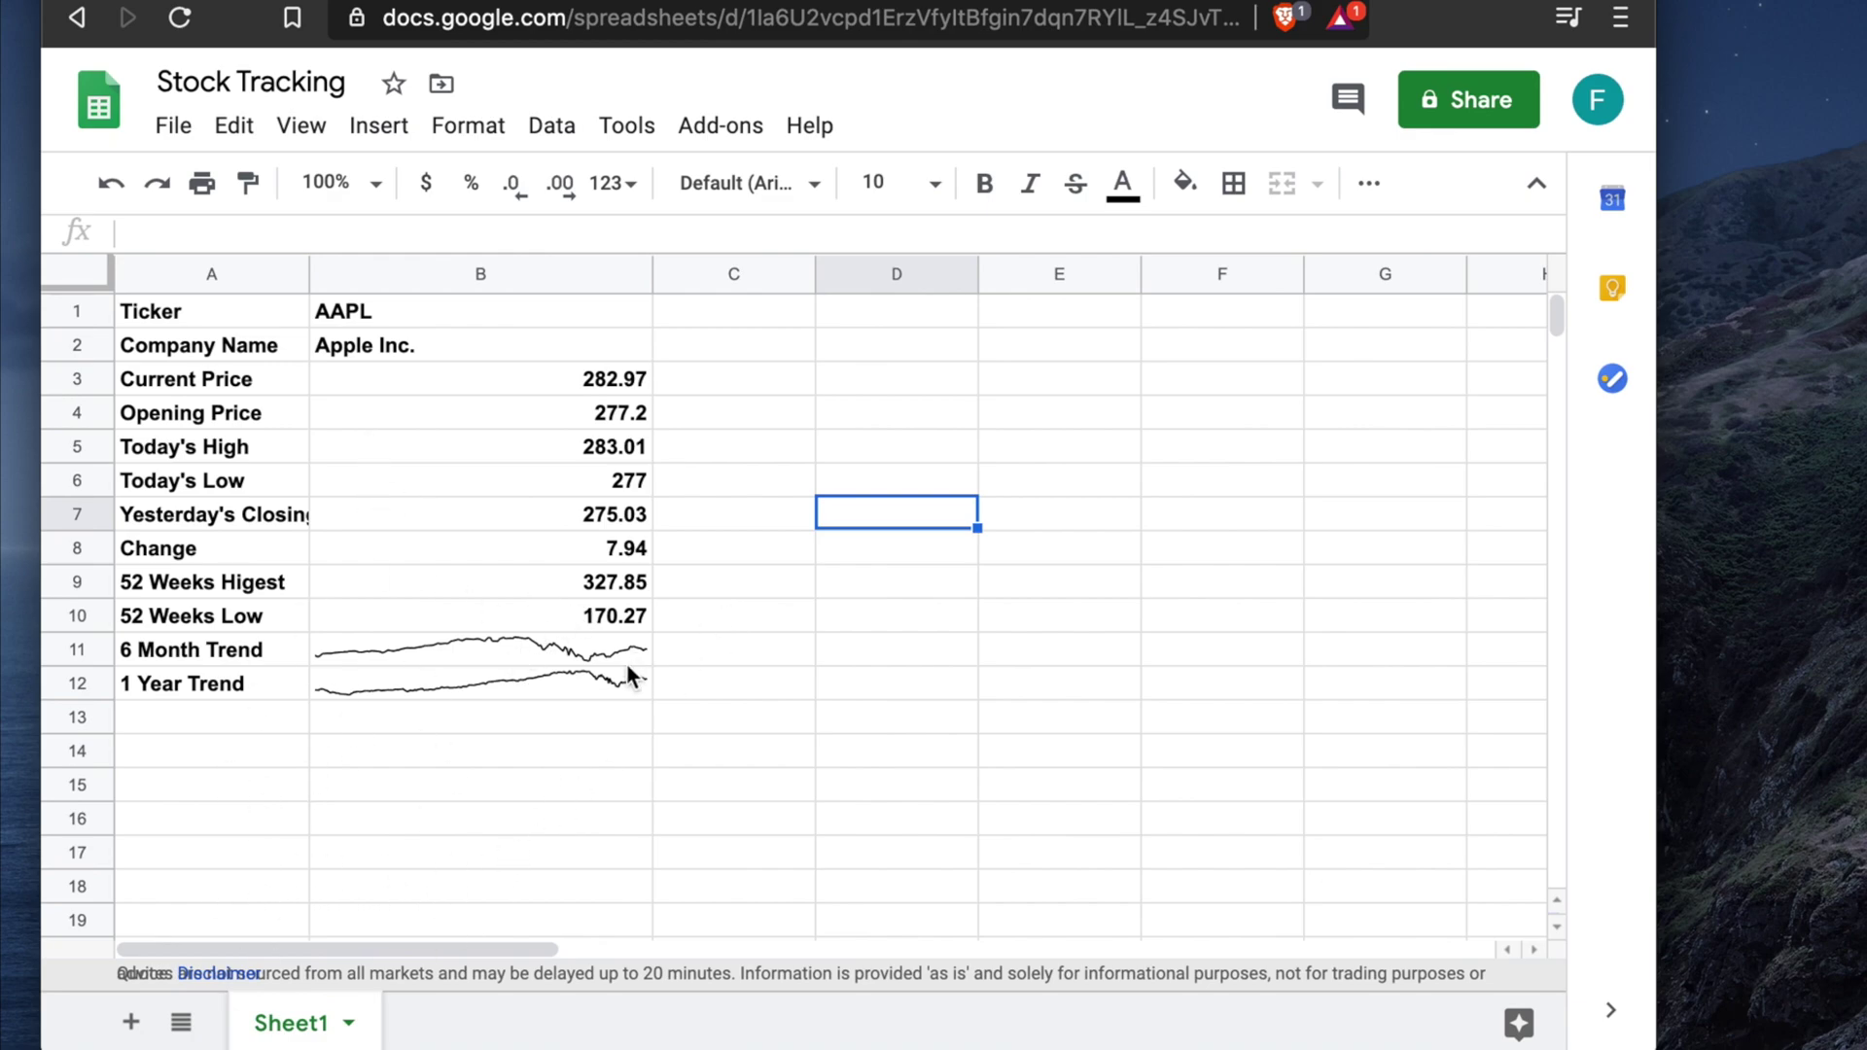
{"action": "left_click", "coordinate": [131, 1022]}
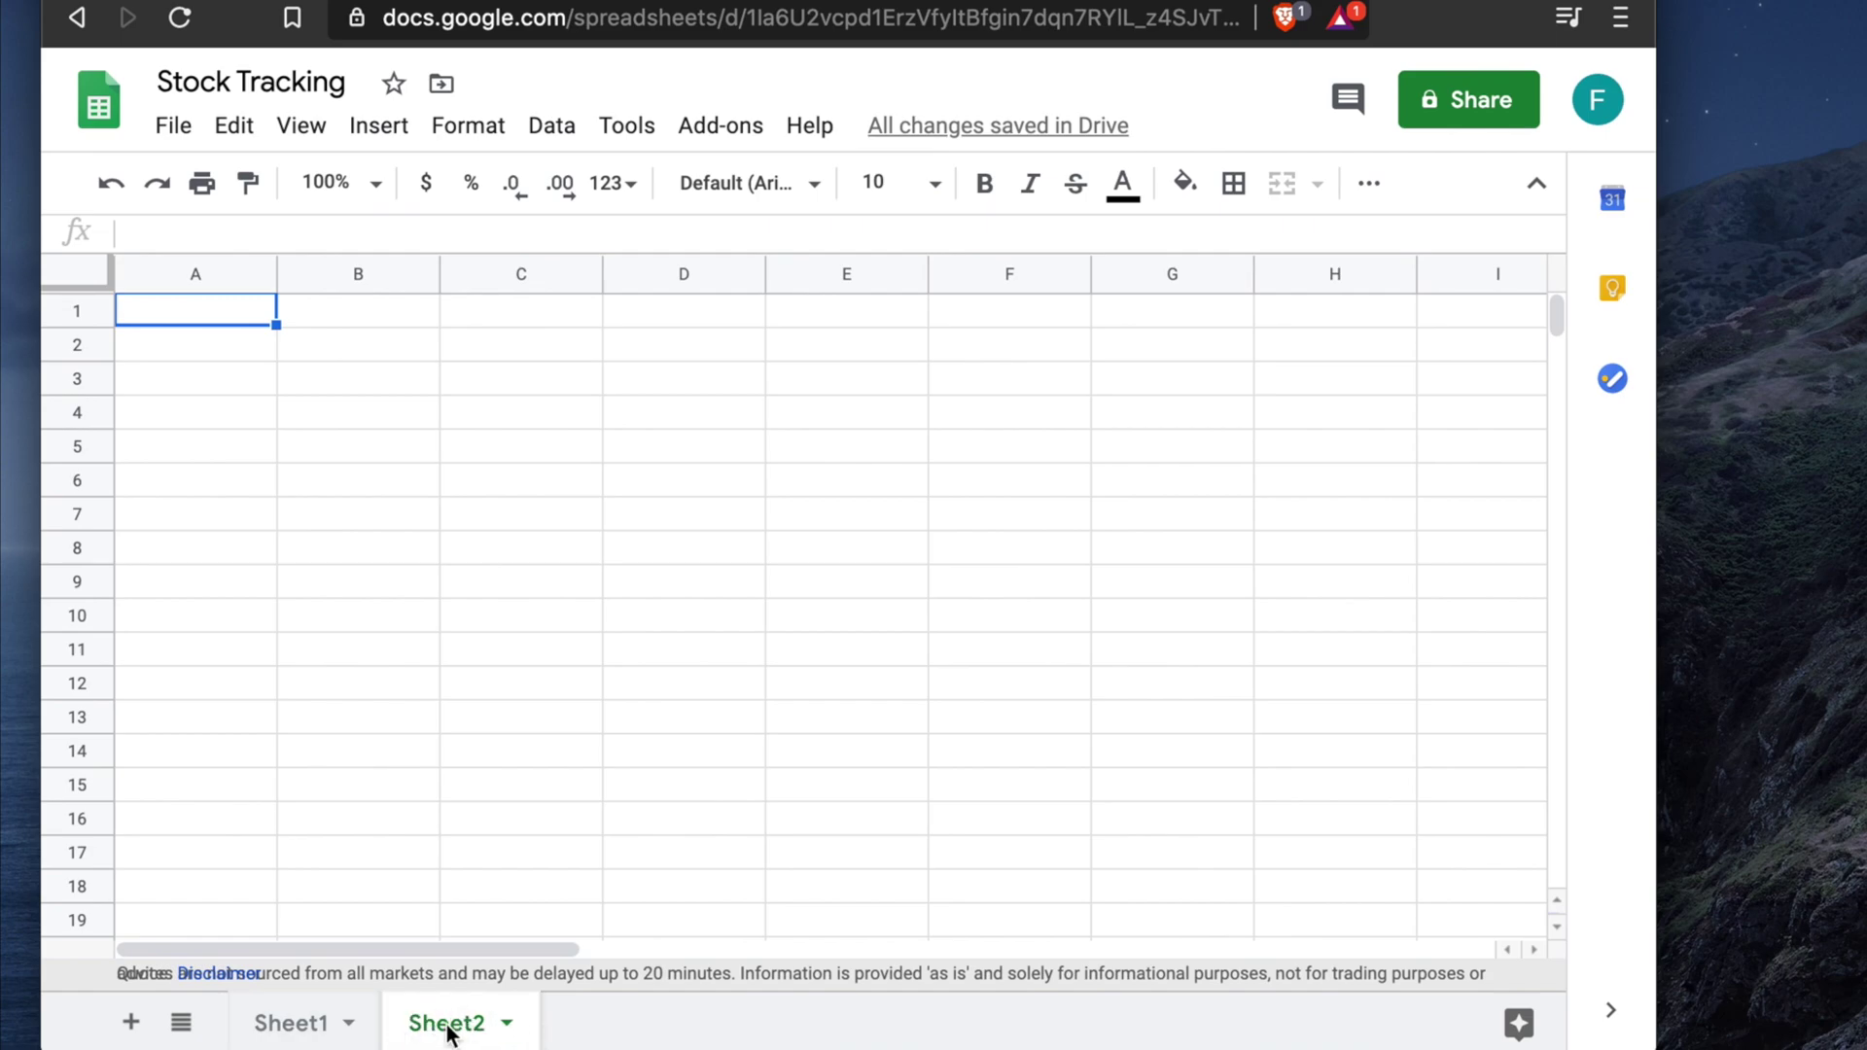
{"action": "left_click", "coordinate": [507, 1026]}
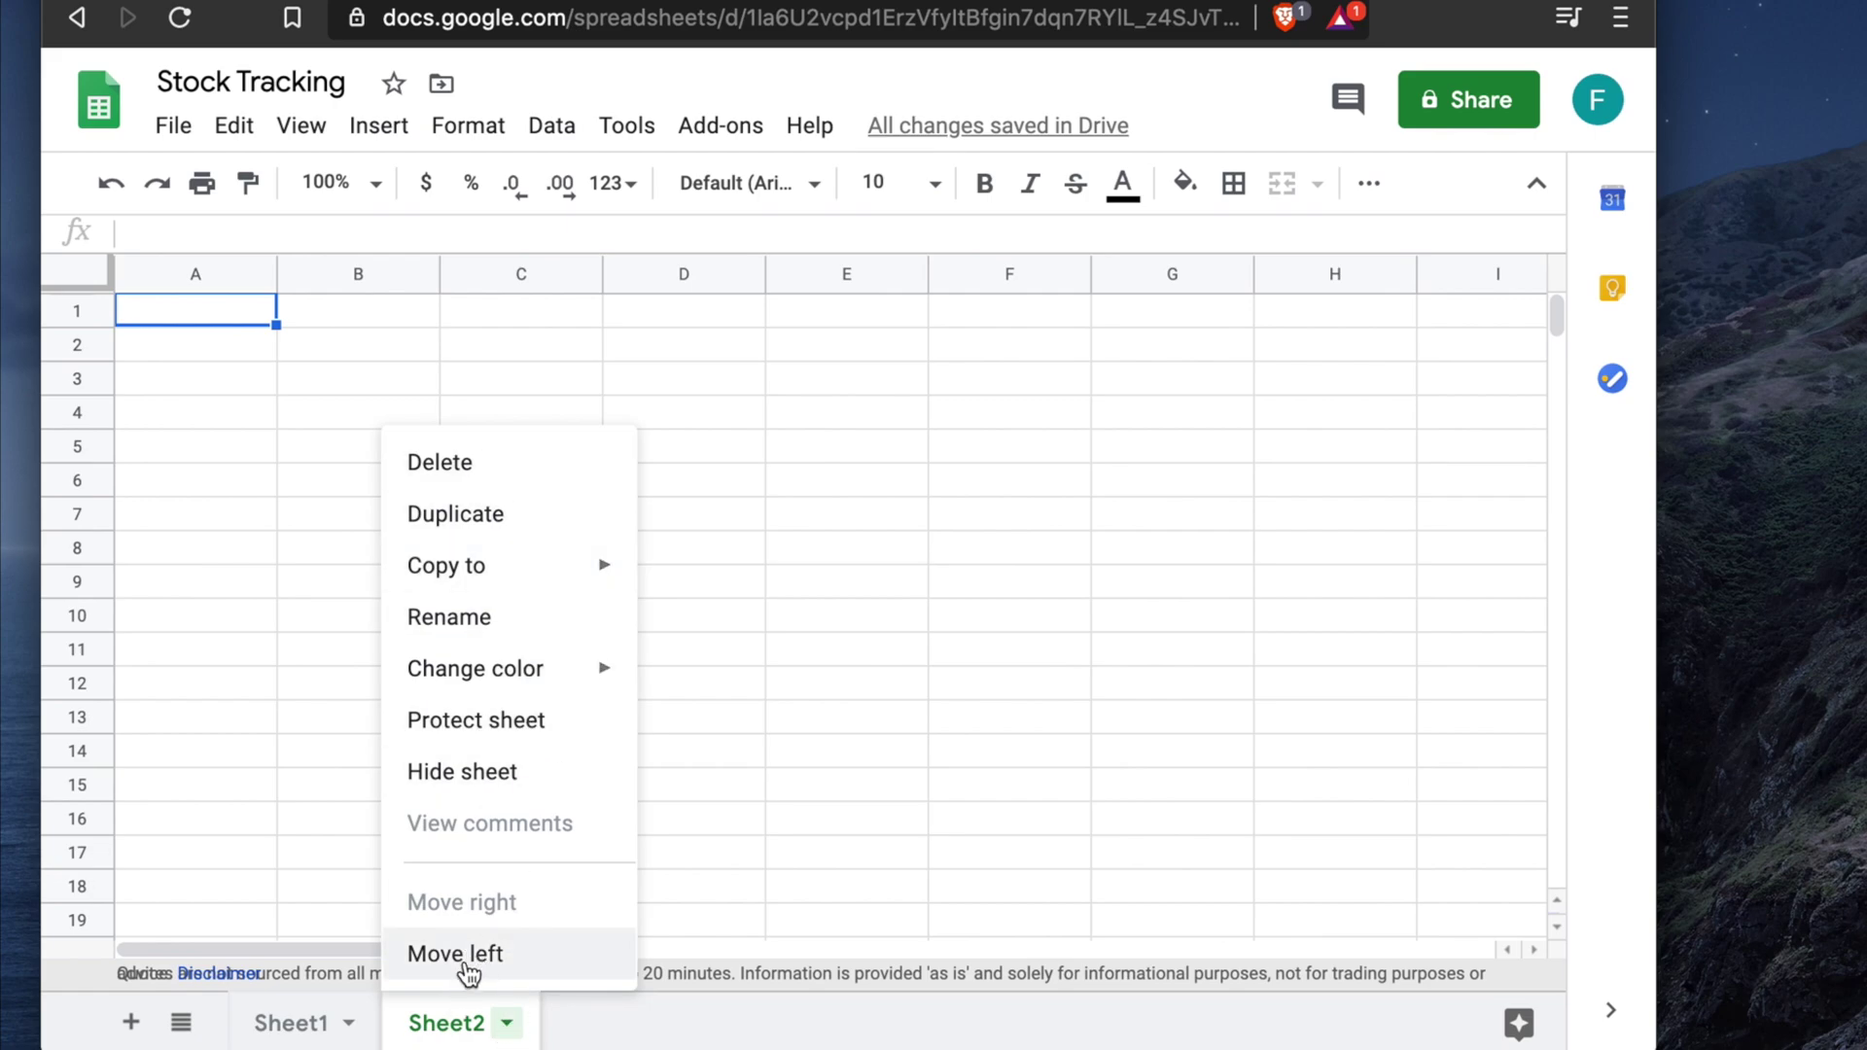
{"action": "left_click", "coordinate": [515, 621]}
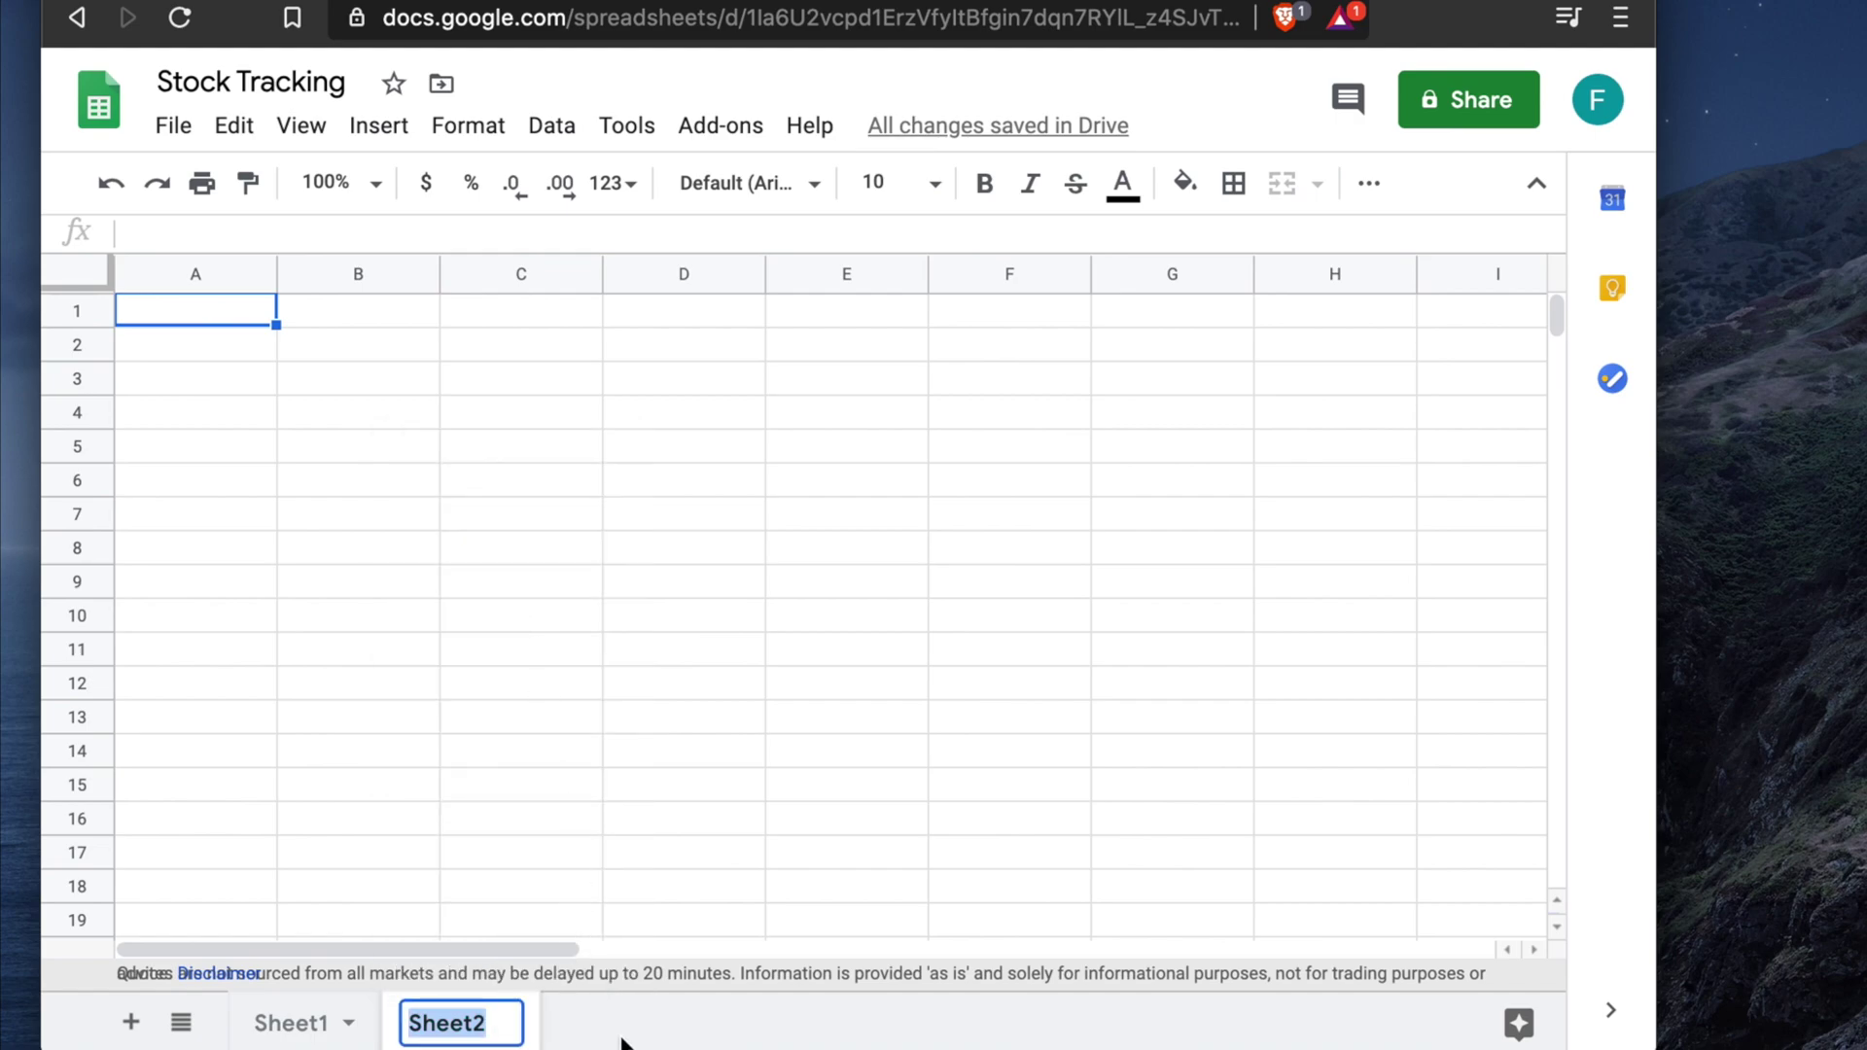
{"action": "type", "text": "St"}
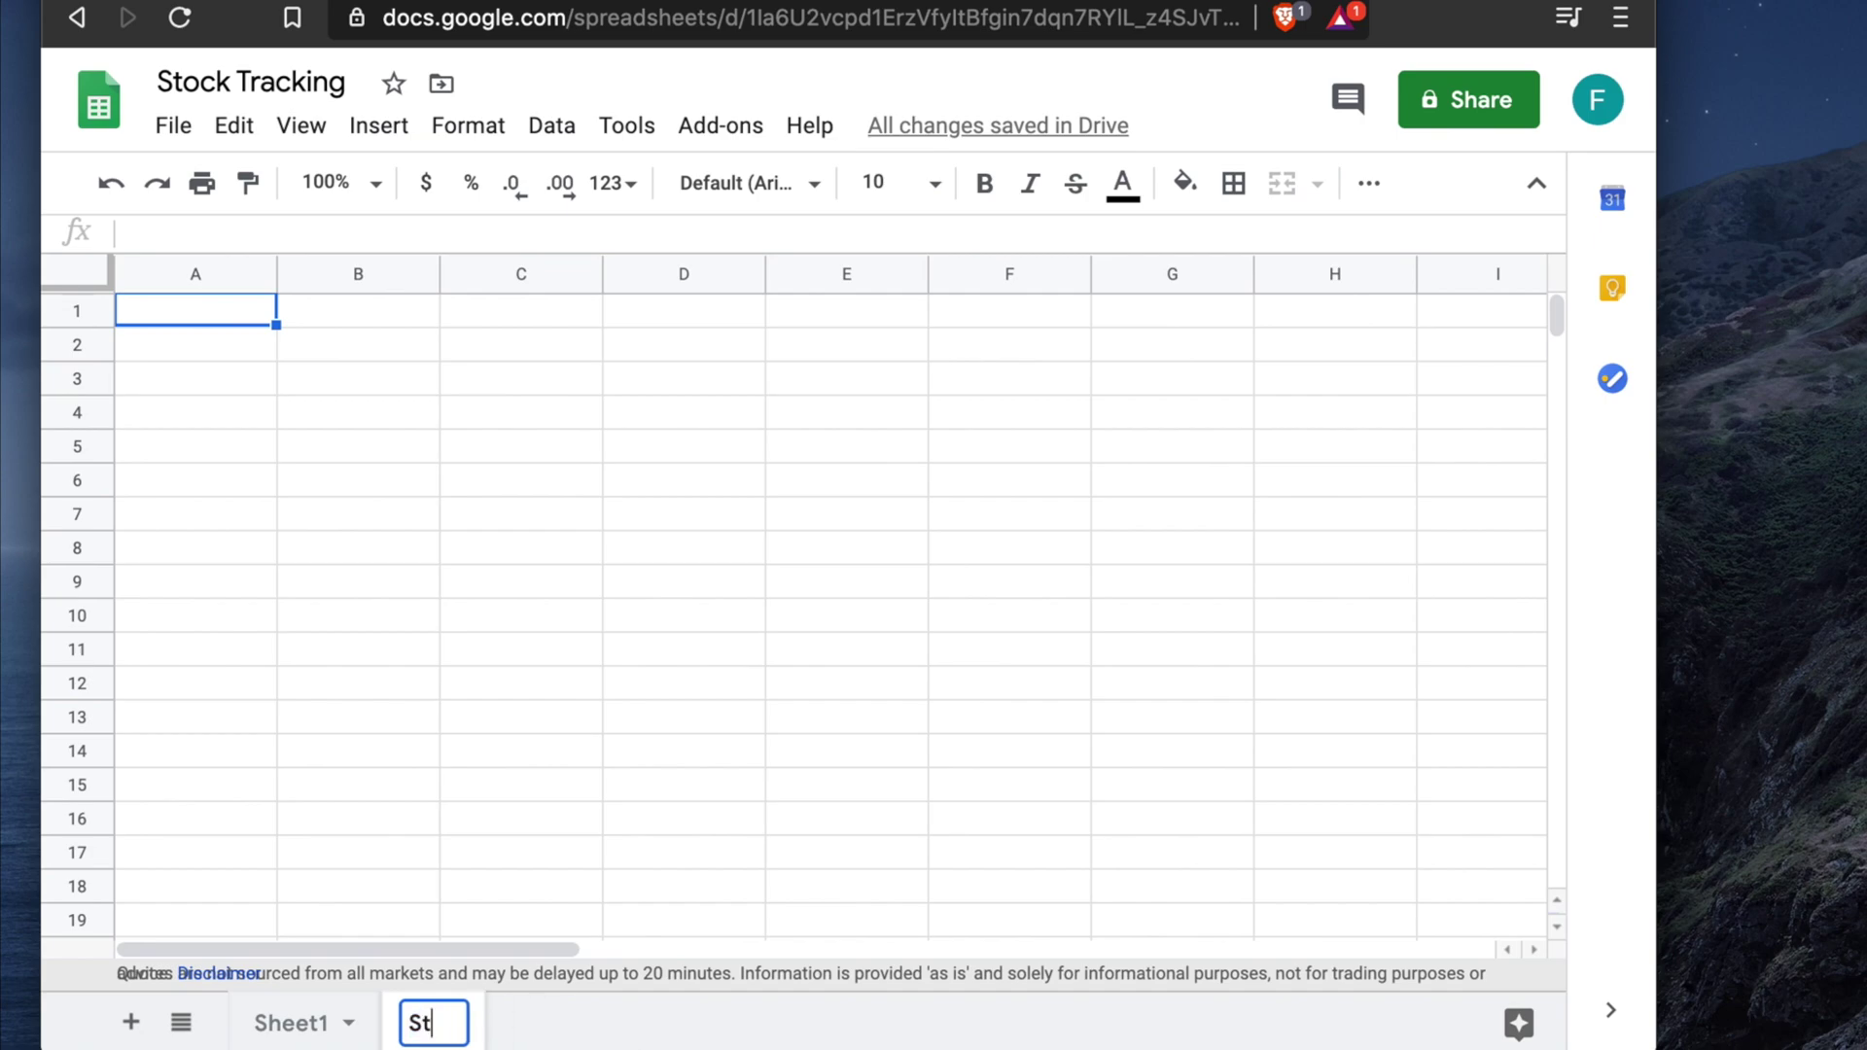
{"action": "type", "text": "ock History"}
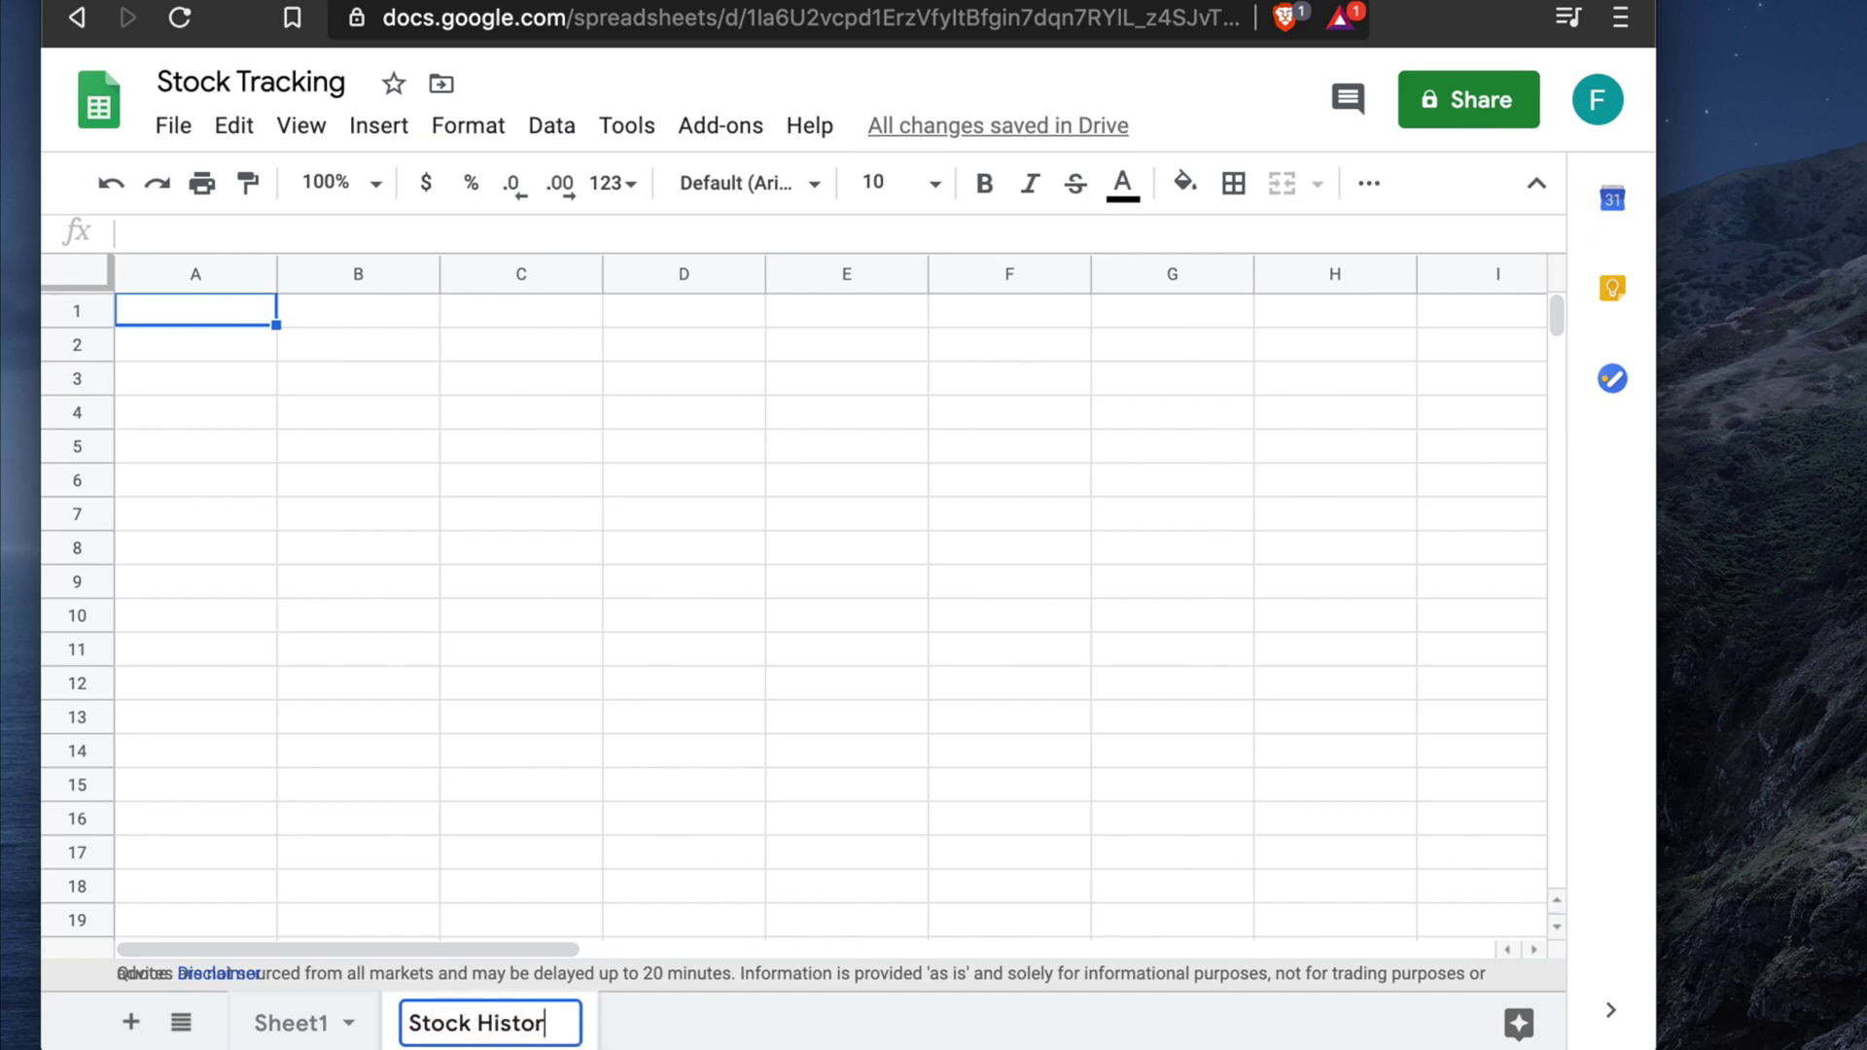
{"action": "key", "text": "Return"}
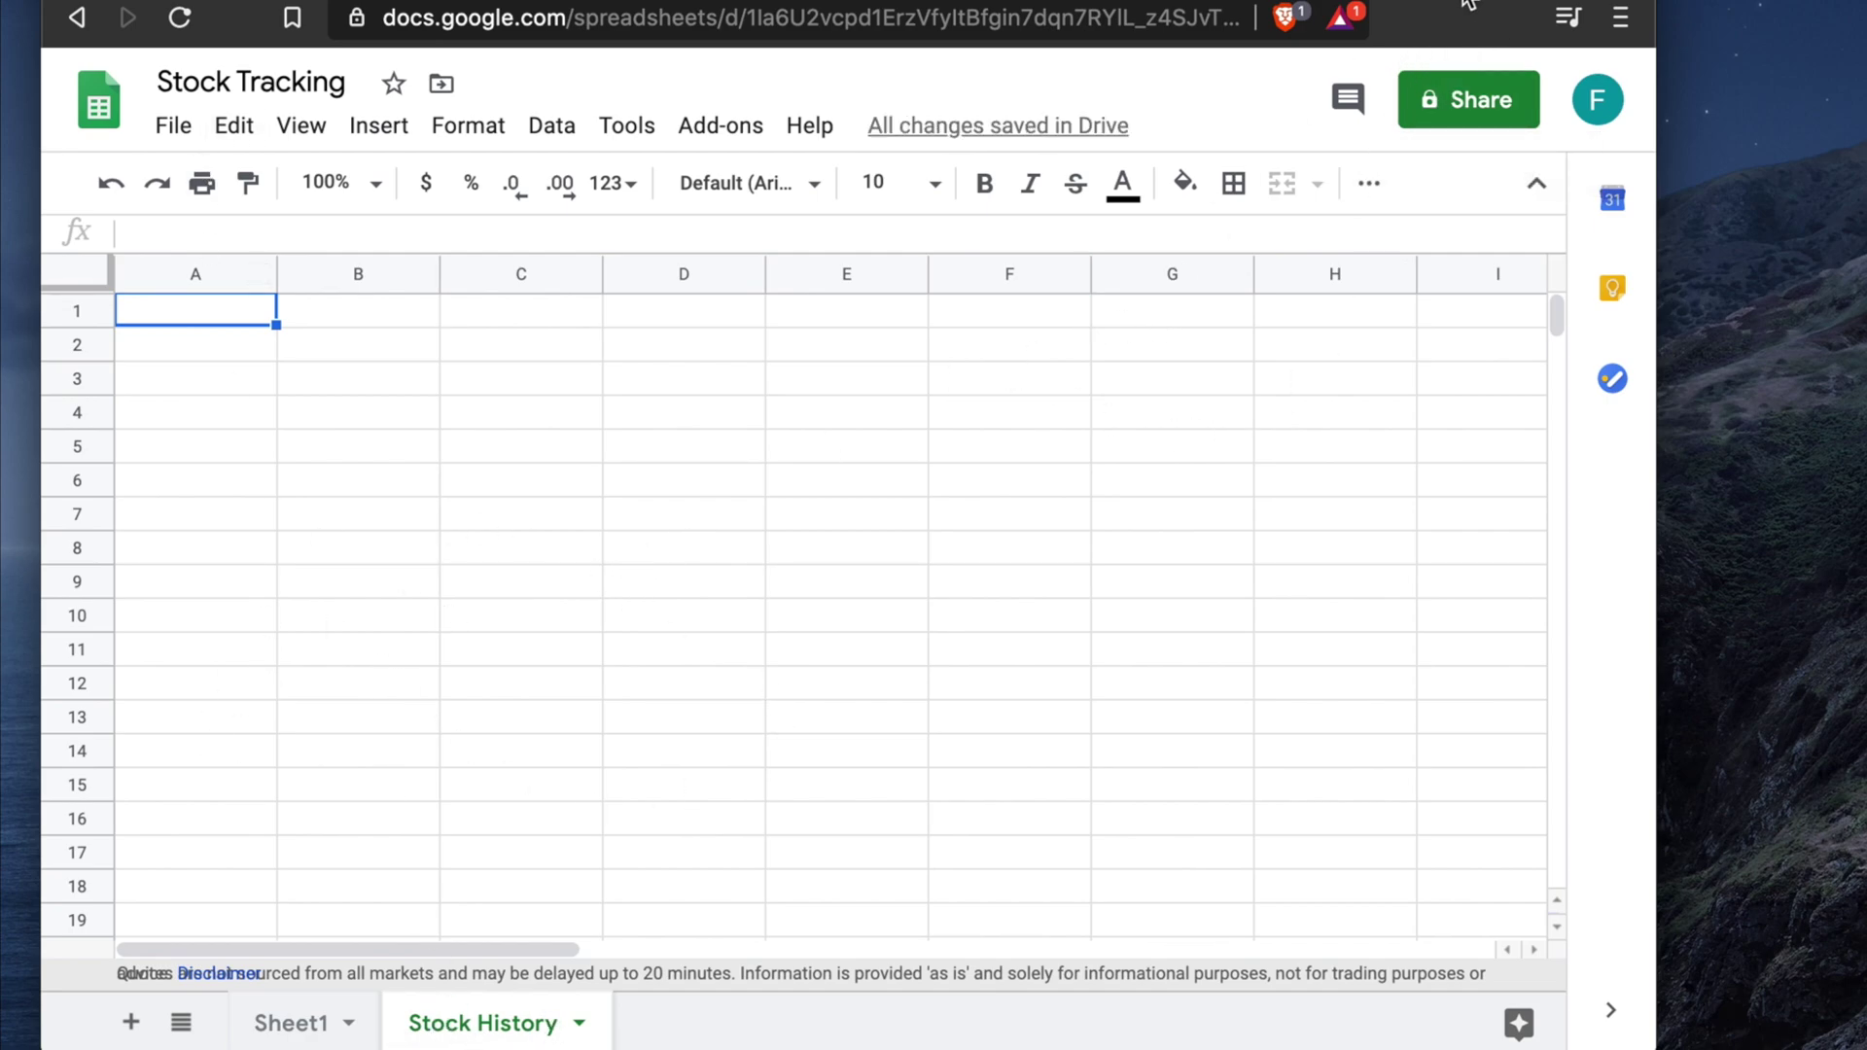
Switch to Google Finance, search for "apple stock" and look over the Apple Inc. overview.
{"action": "key", "text": "super+bracketleft"}
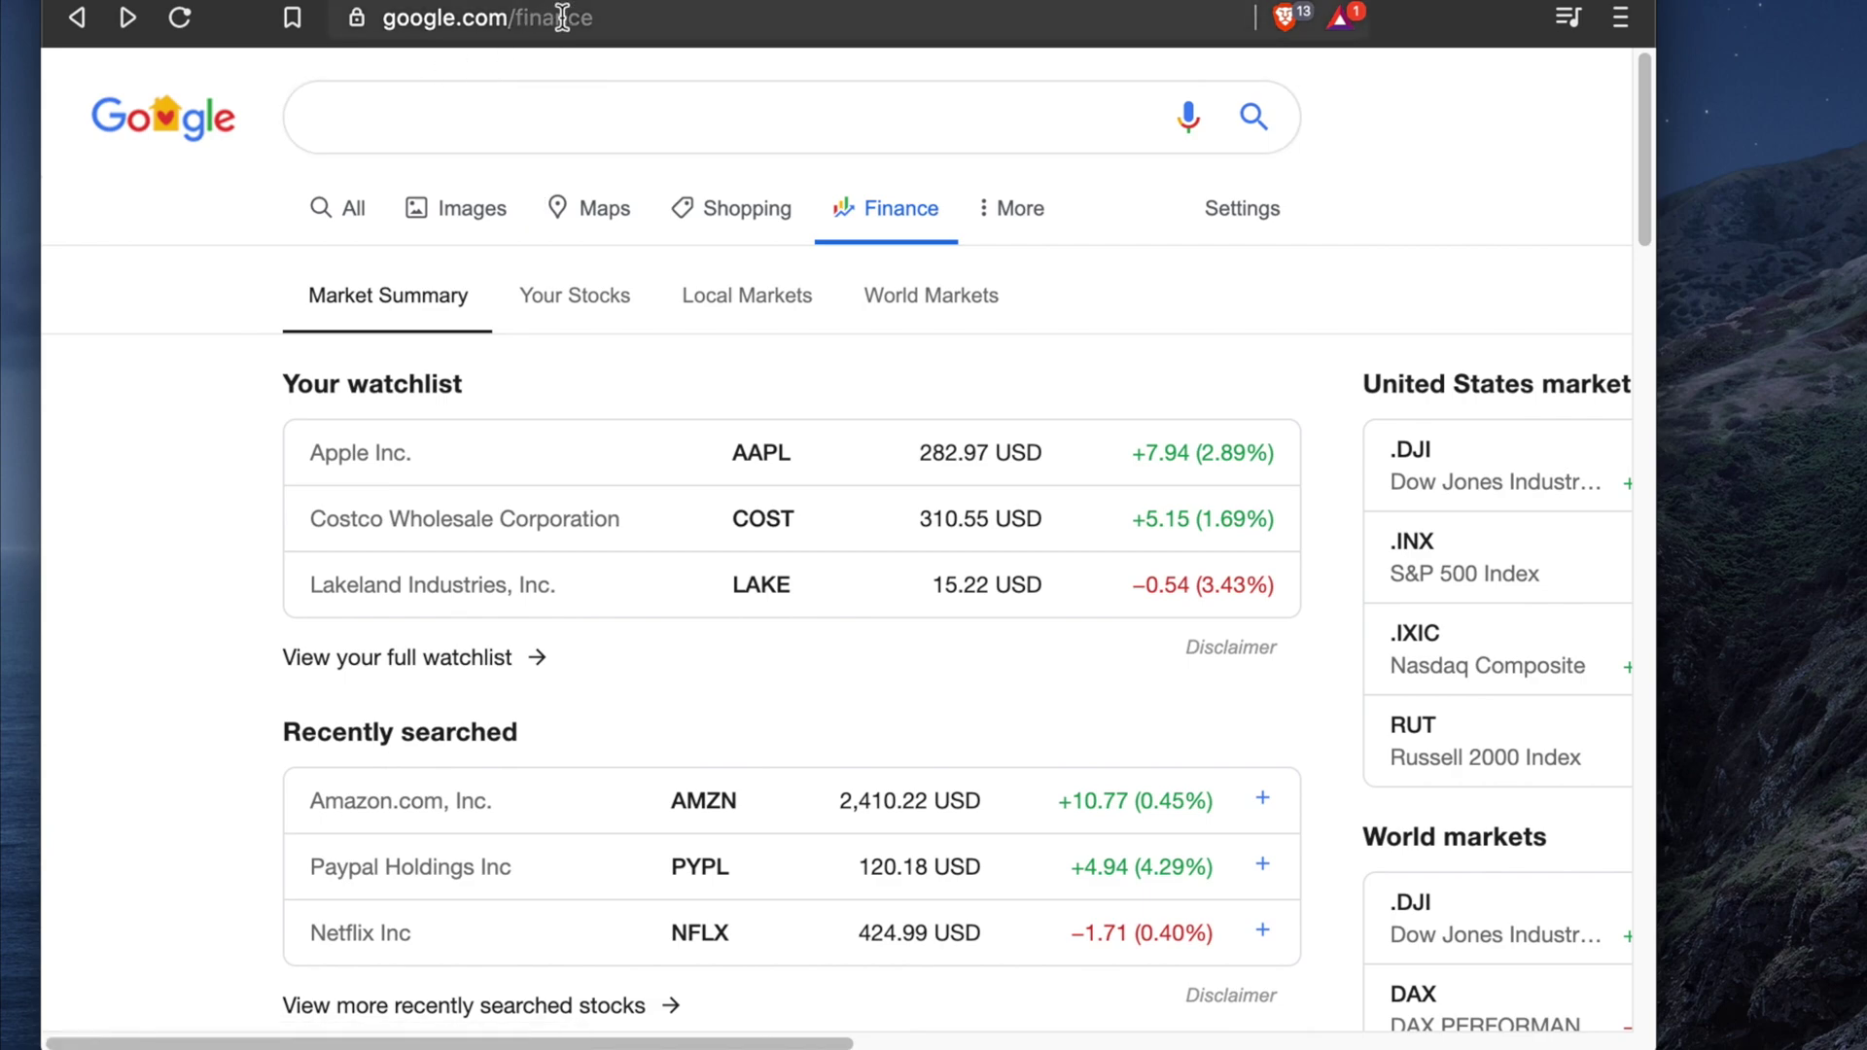
{"action": "left_click", "coordinate": [358, 117]}
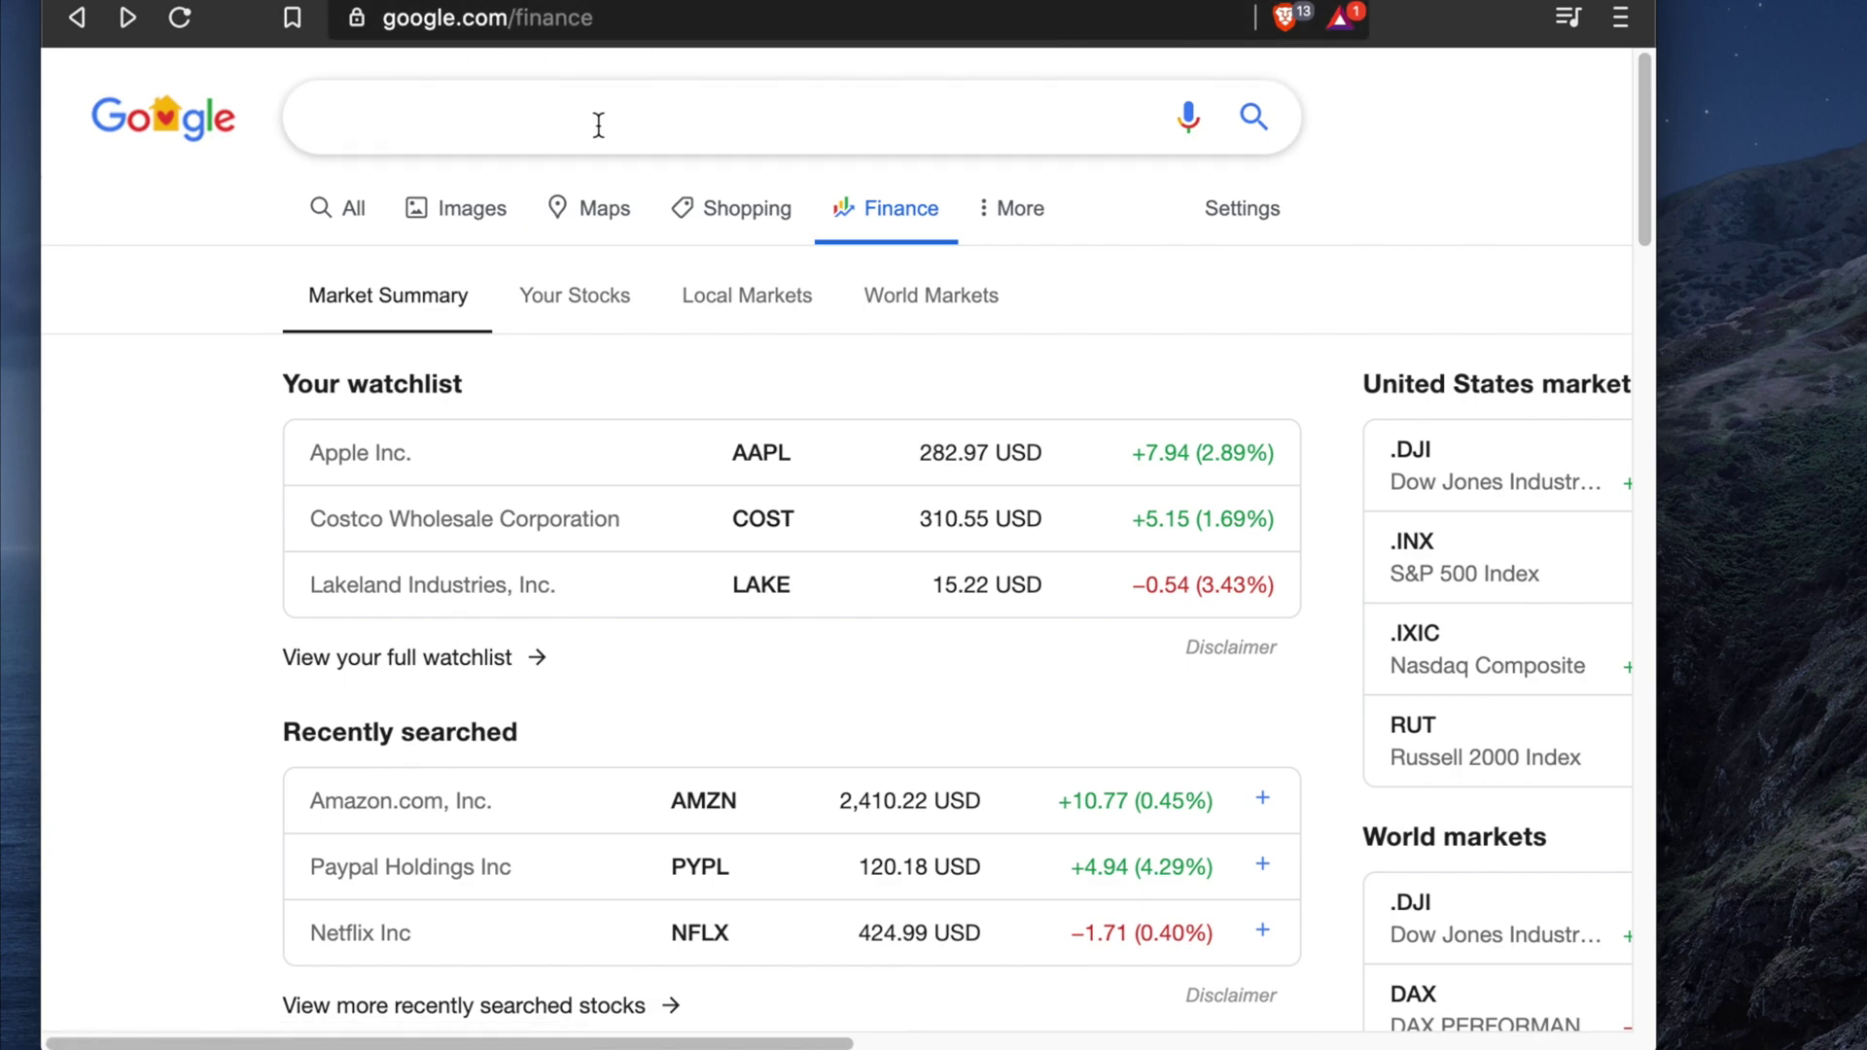
{"action": "type", "text": "apple"}
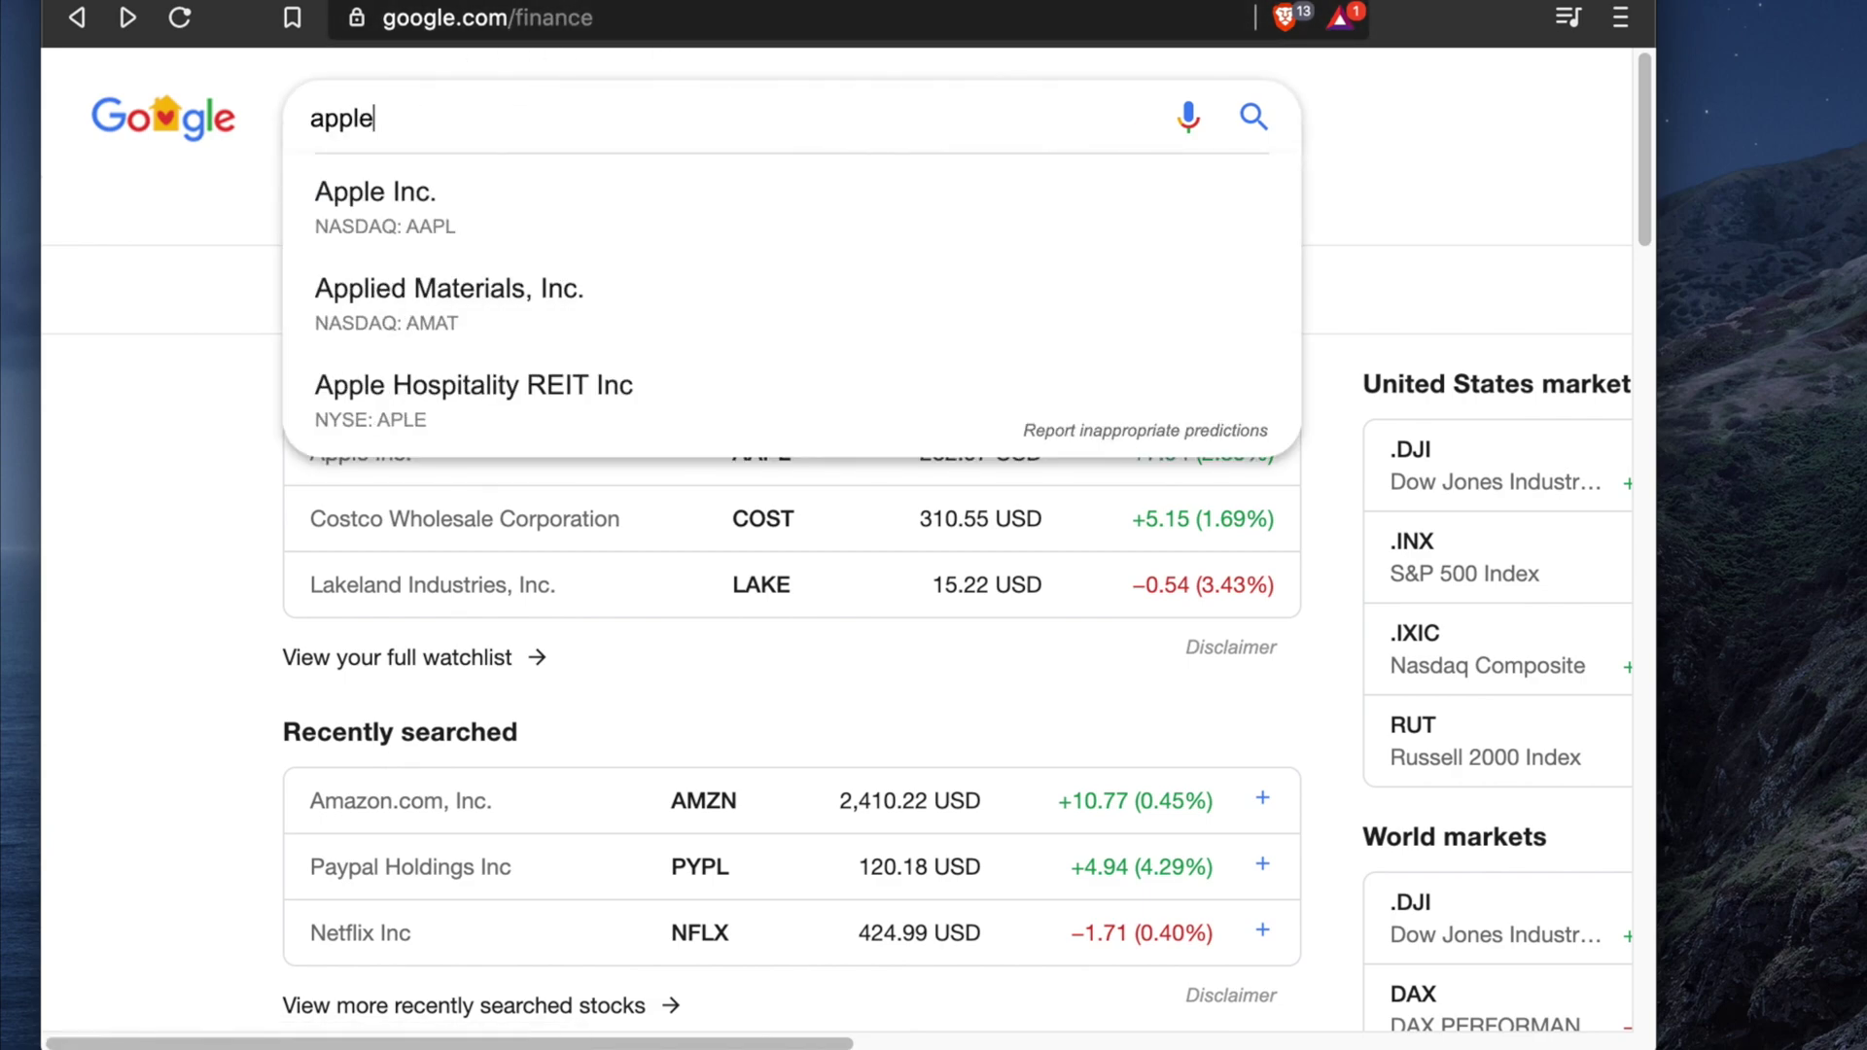
{"action": "type", "text": " stock"}
{"action": "key", "text": "Return"}
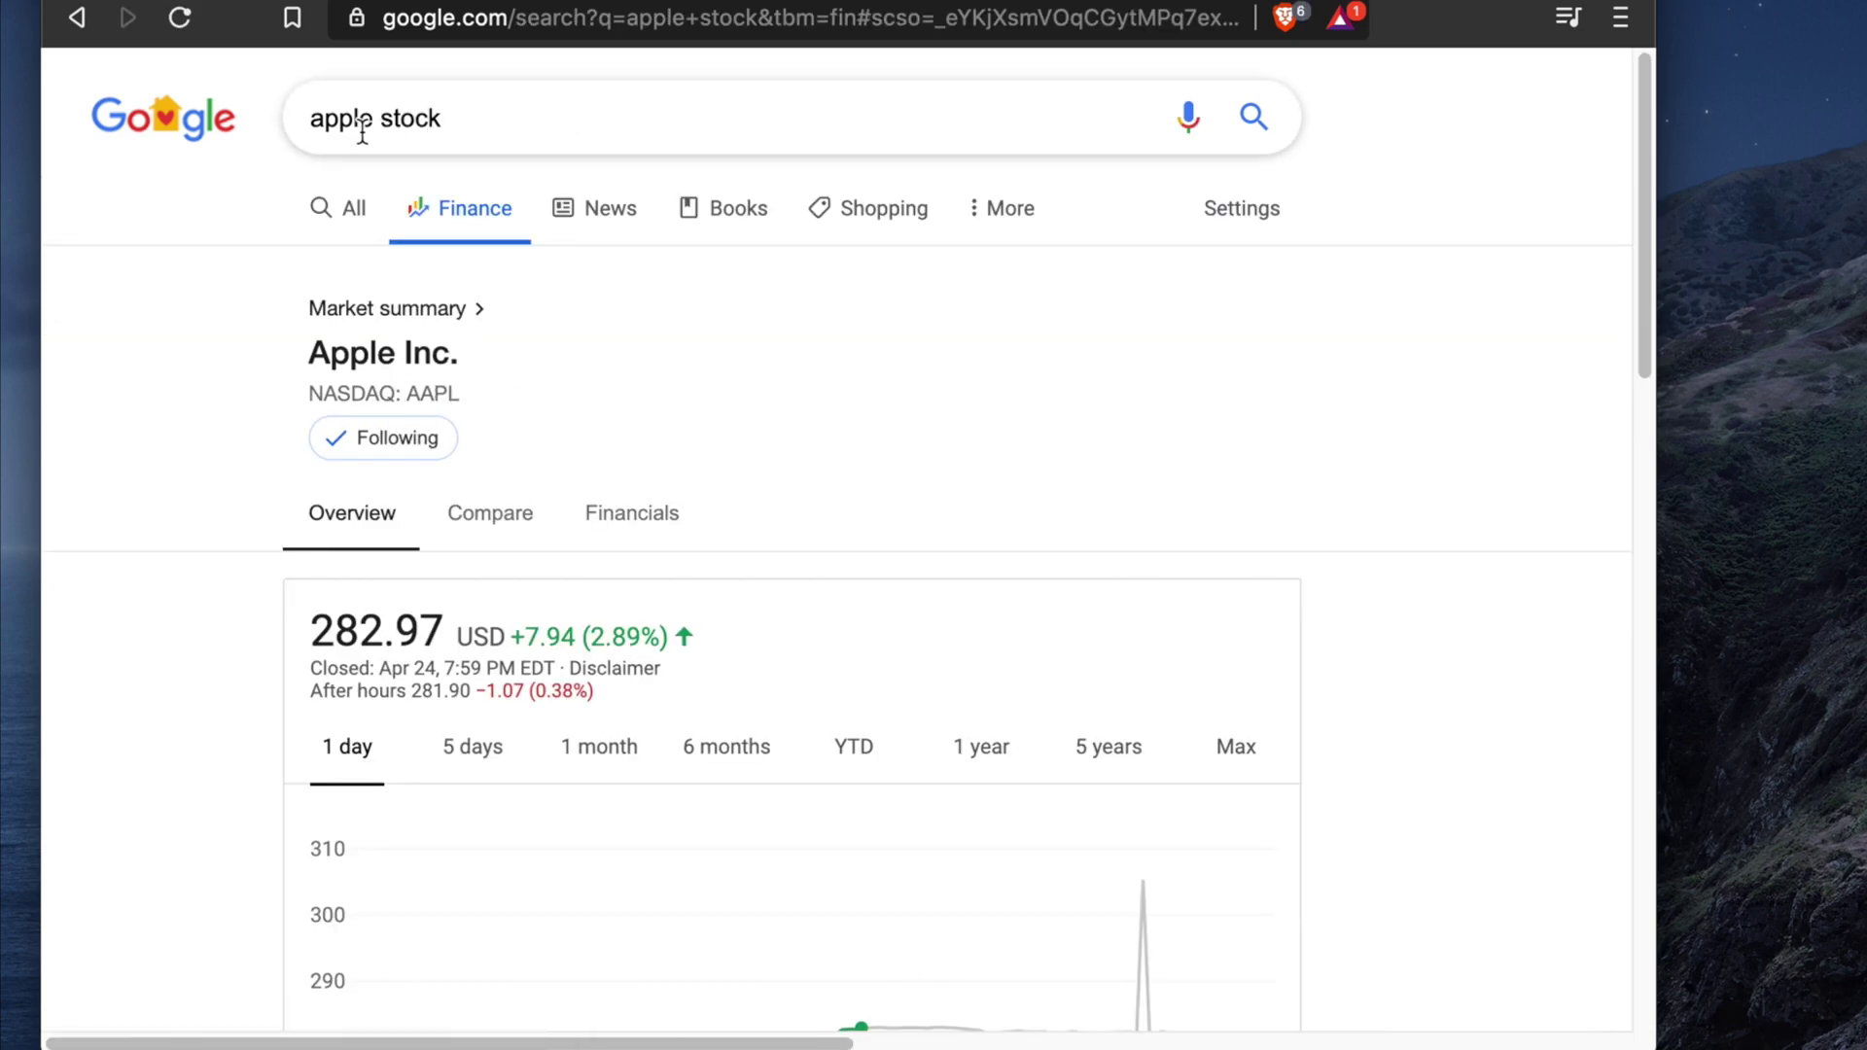
{"action": "left_click_drag", "start_coordinate": [378, 119], "coordinate": [278, 155]}
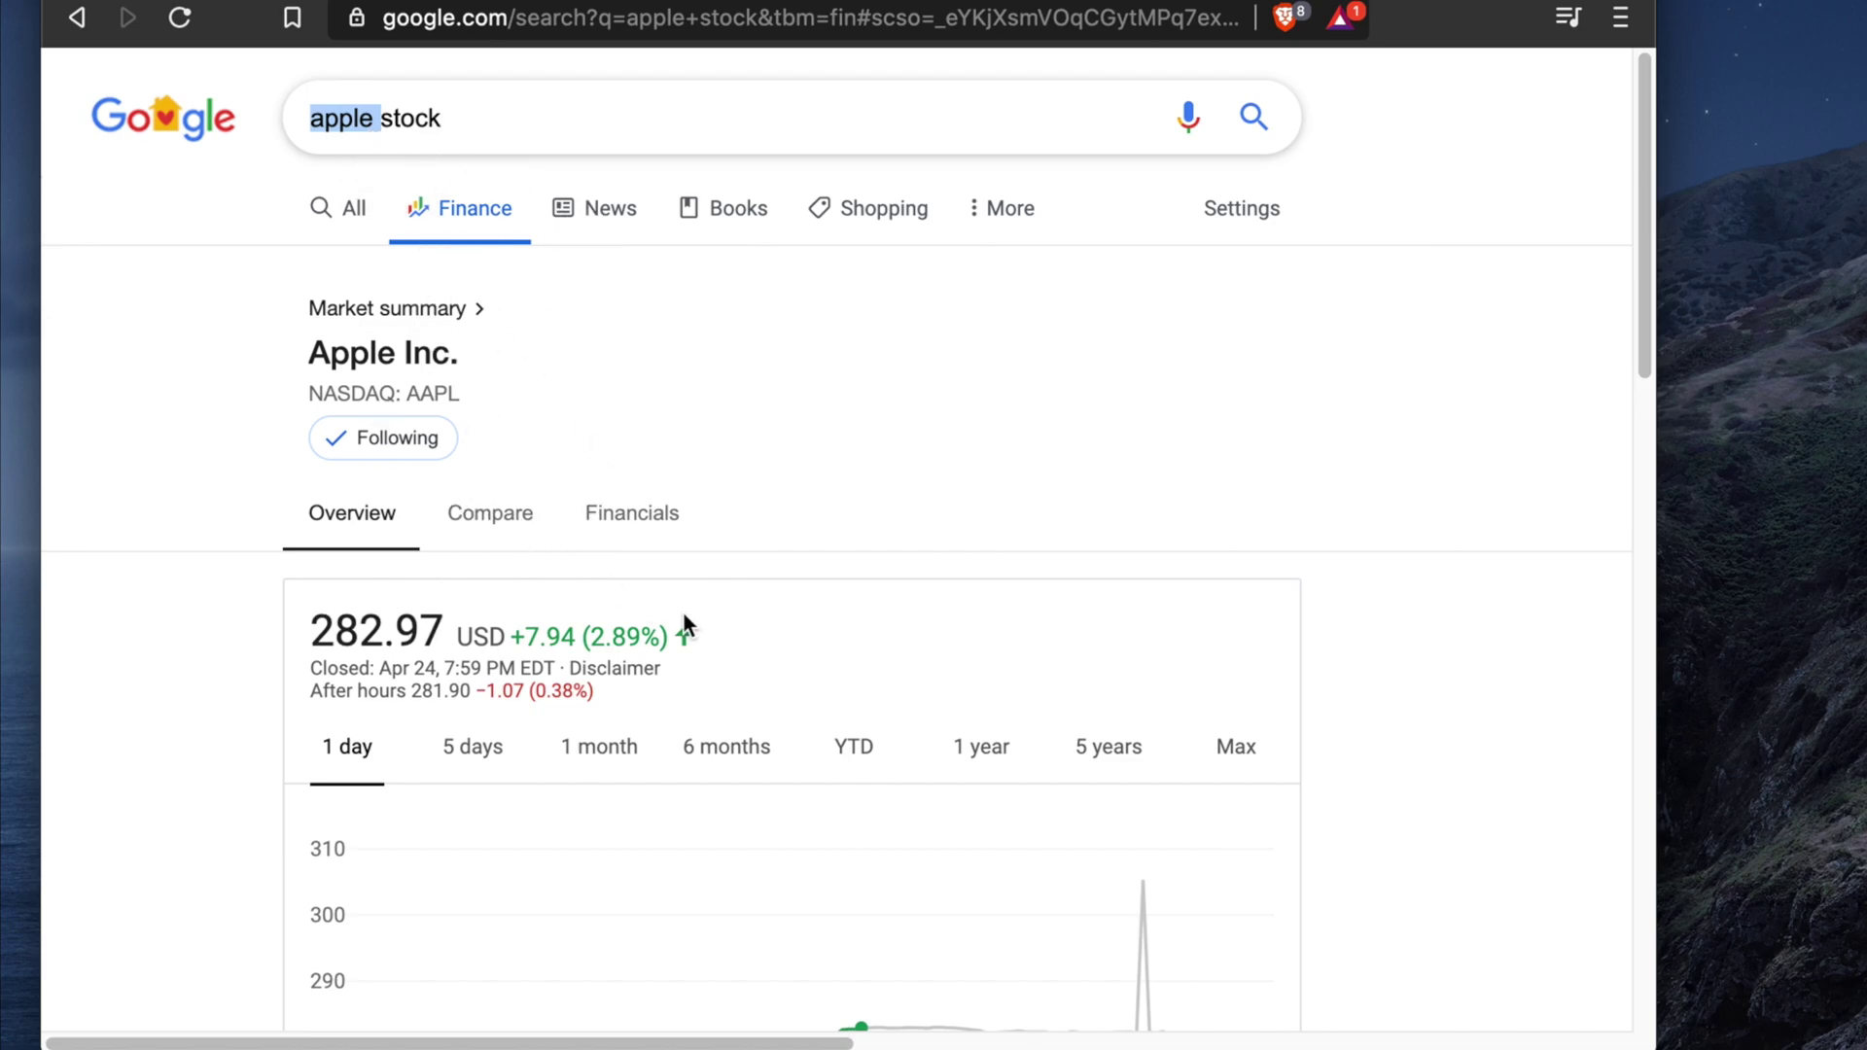
{"action": "scroll", "coordinate": [623, 564], "scroll_direction": "down", "scroll_amount": 3}
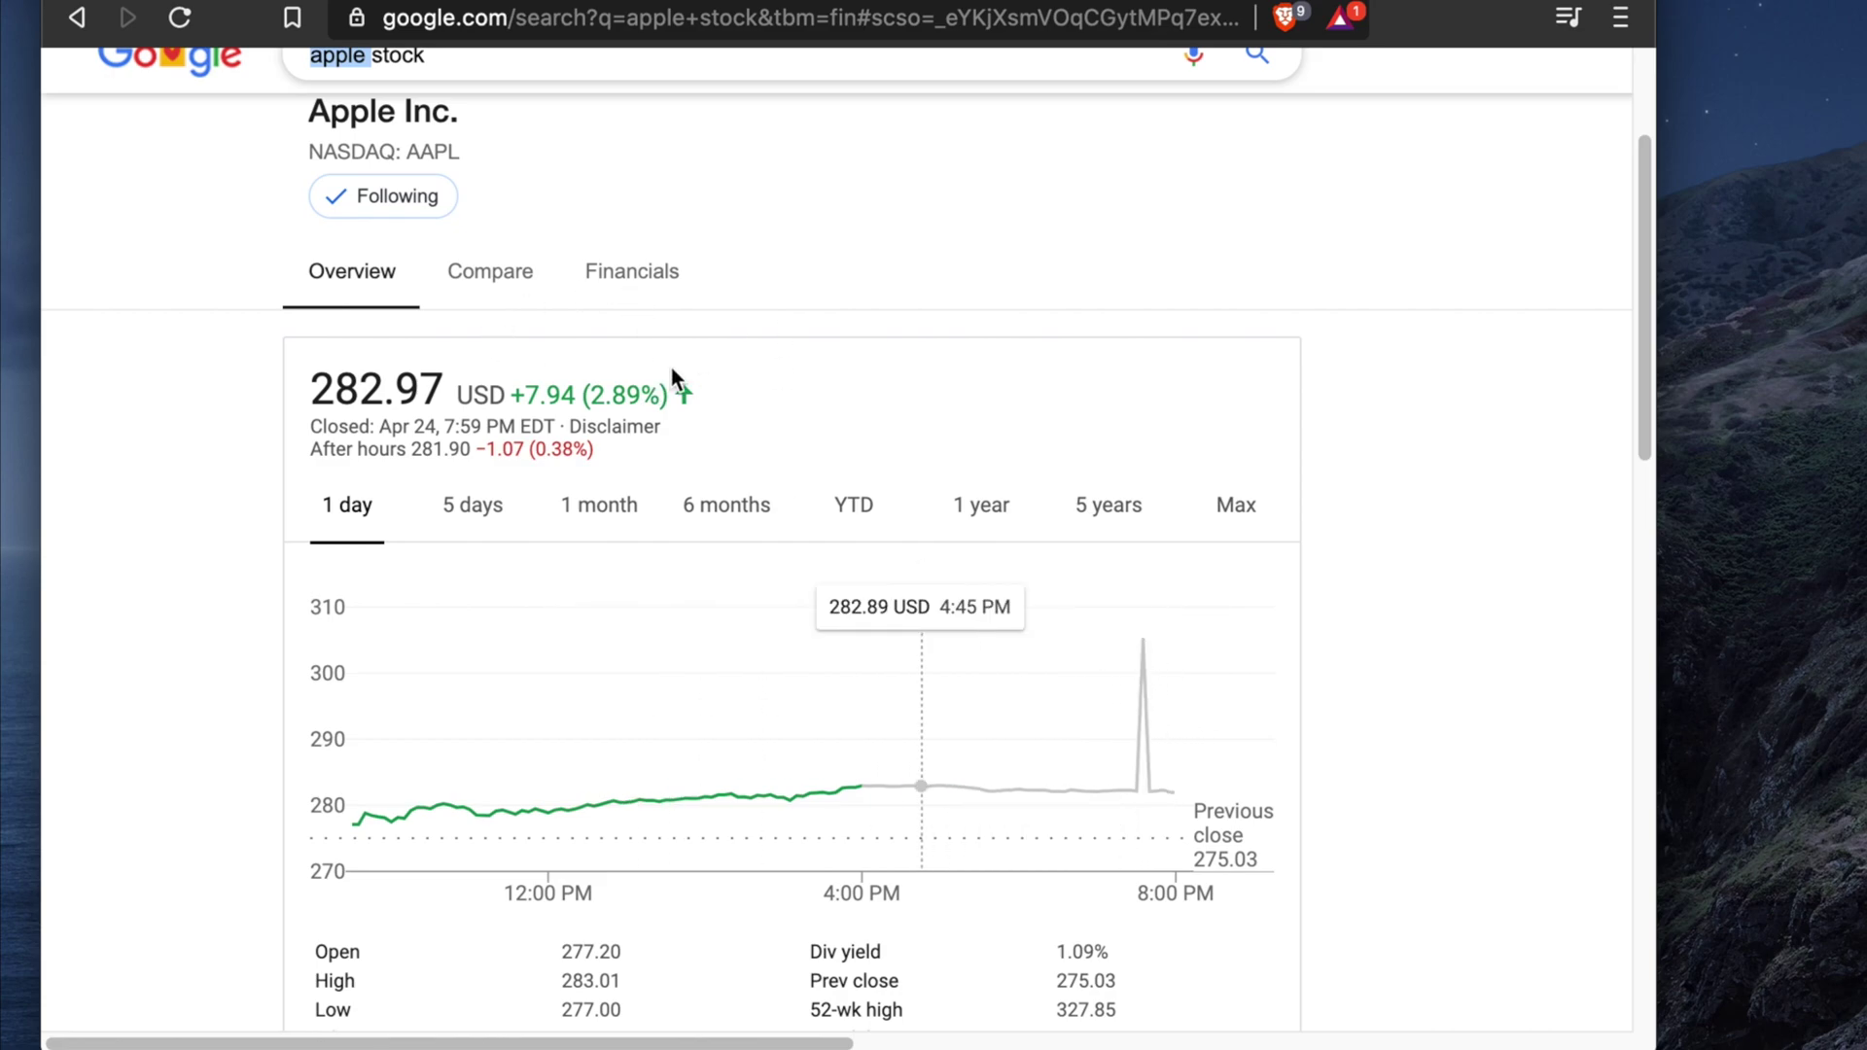
{"action": "scroll", "coordinate": [679, 348], "scroll_direction": "up", "scroll_amount": 3}
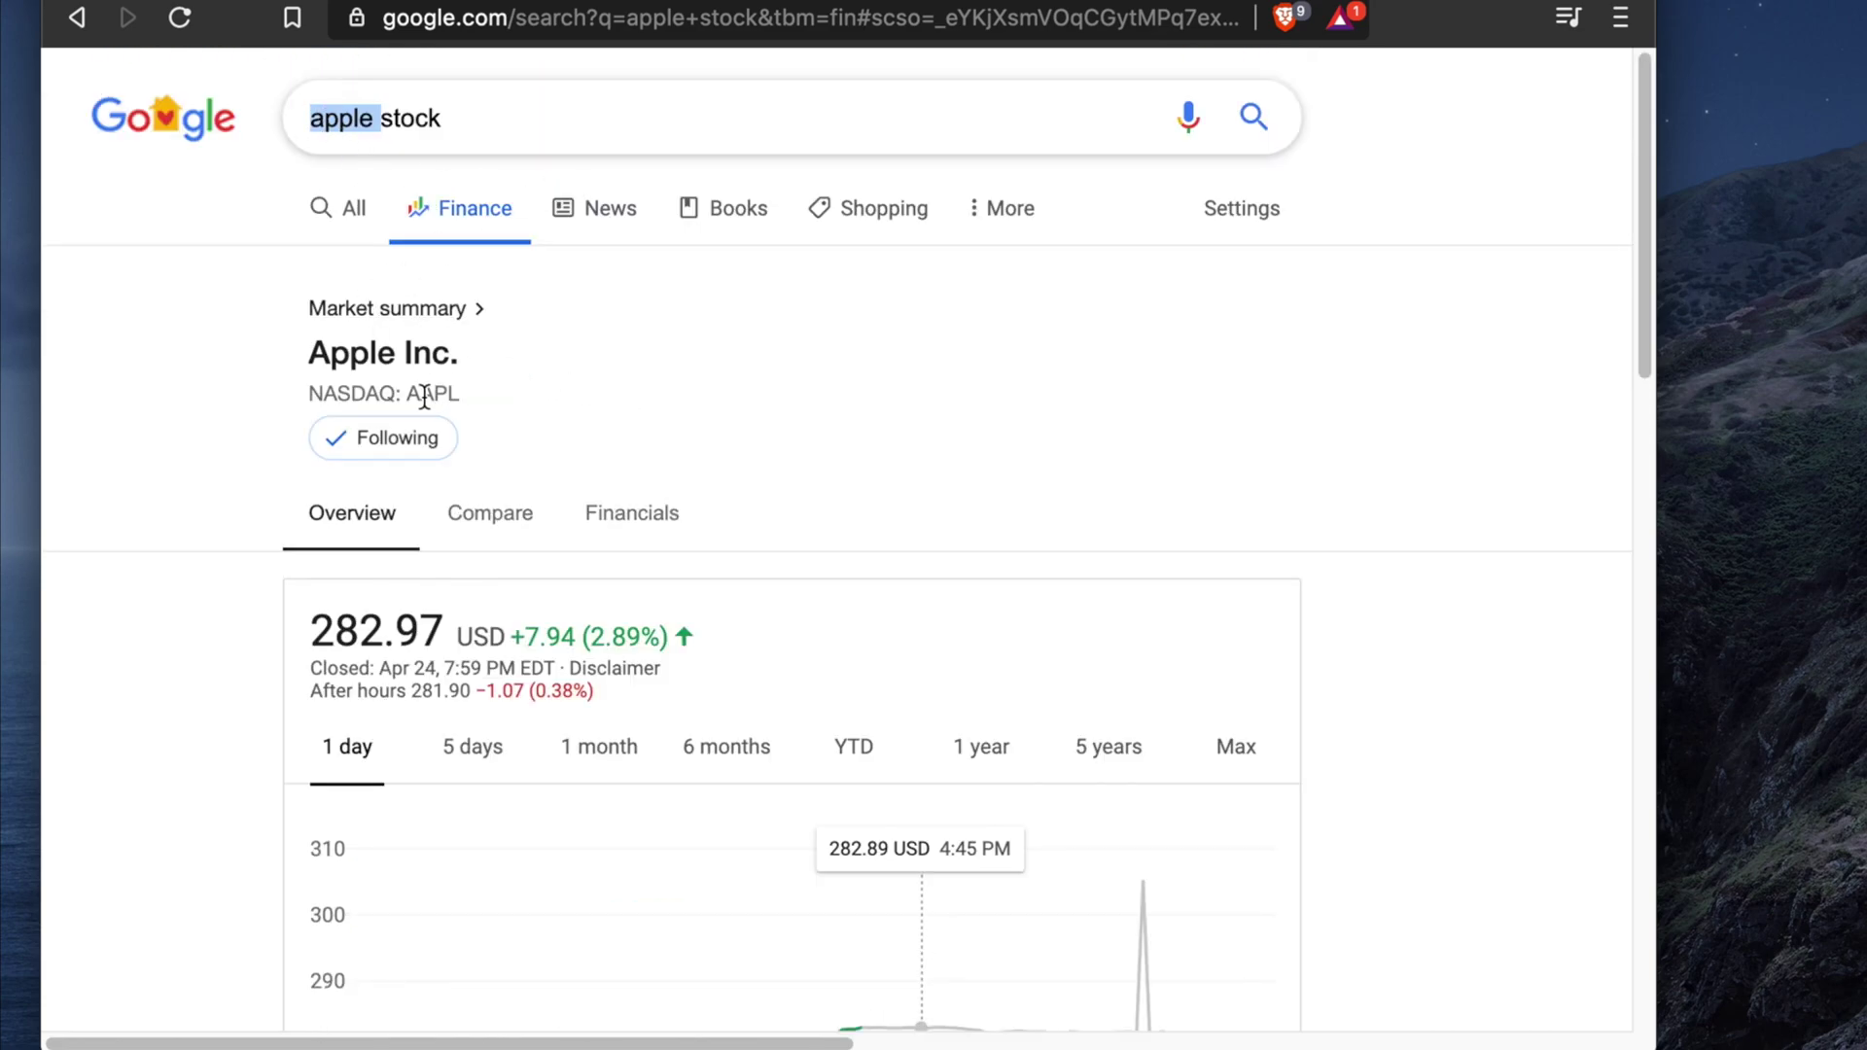
Copy the ticker symbol AAPL from the Apple Inc. heading information.
{"action": "left_click_drag", "start_coordinate": [409, 393], "coordinate": [453, 394]}
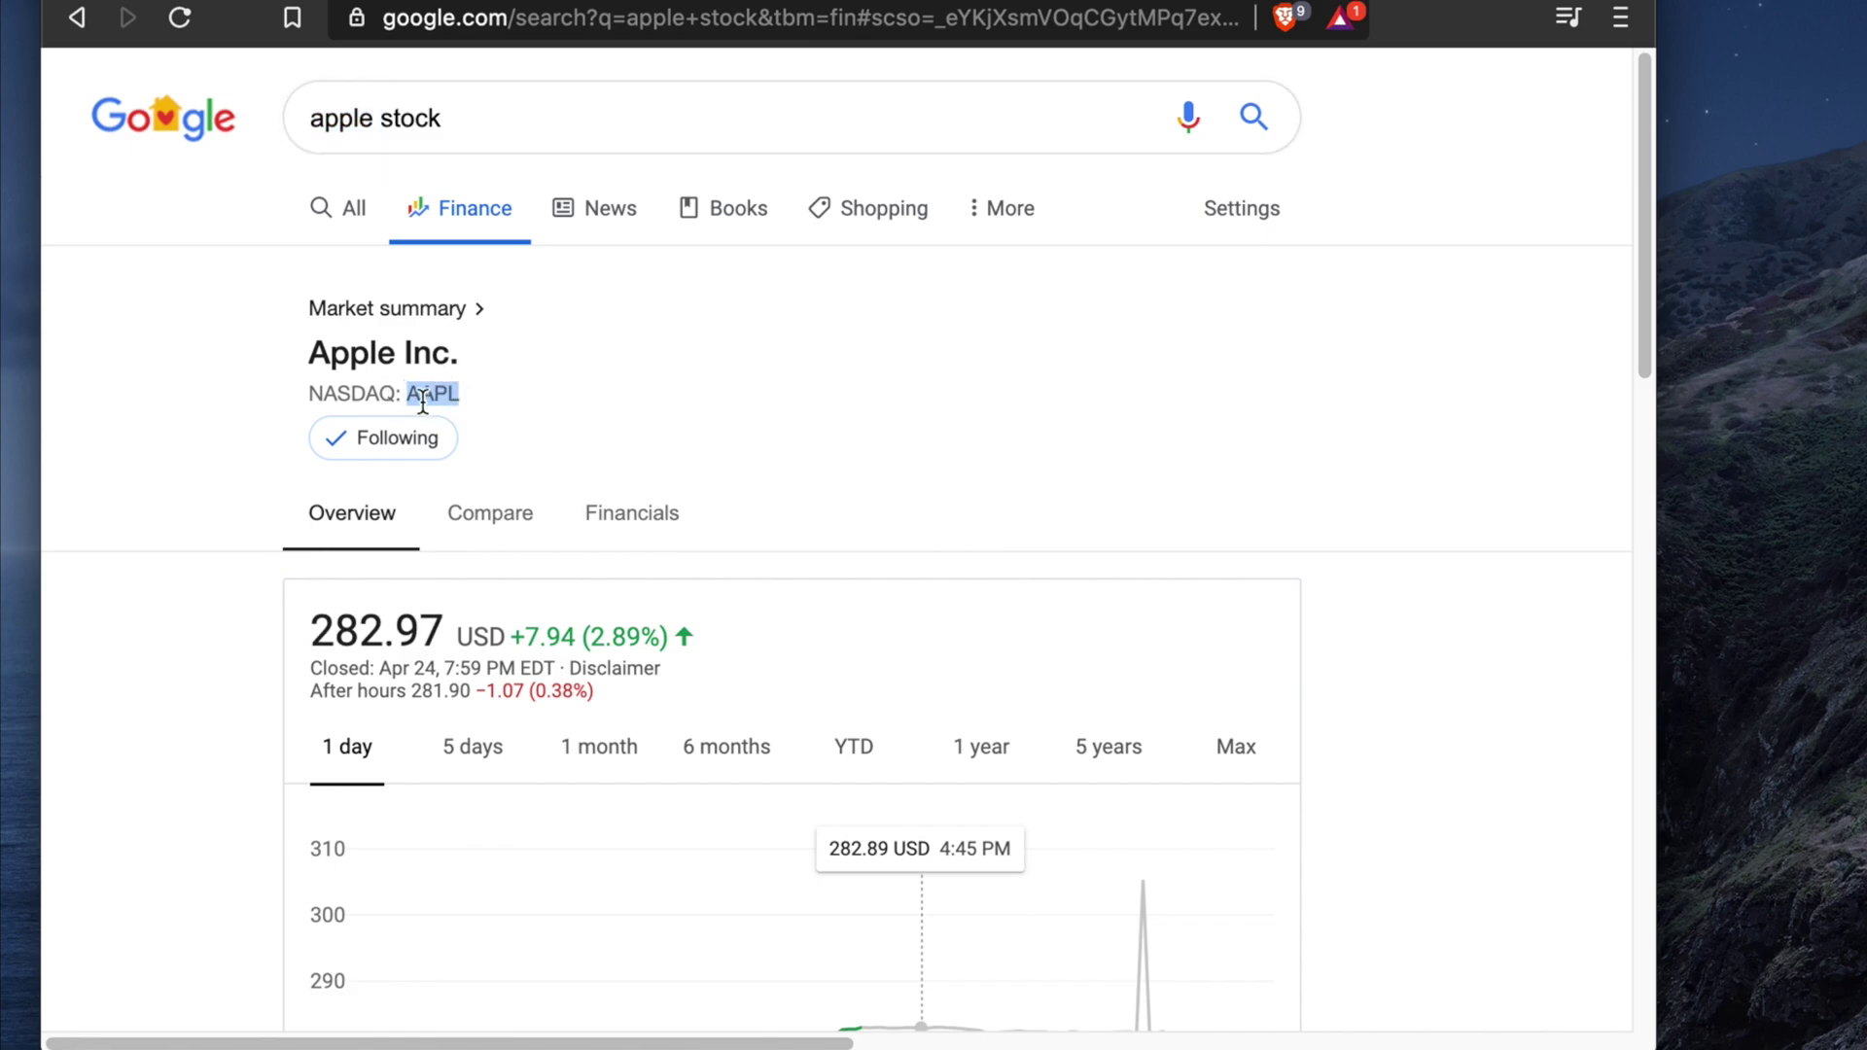
{"action": "left_click", "coordinate": [433, 394]}
{"action": "left_click_drag", "start_coordinate": [405, 394], "coordinate": [459, 388]}
{"action": "right_click", "coordinate": [433, 397]}
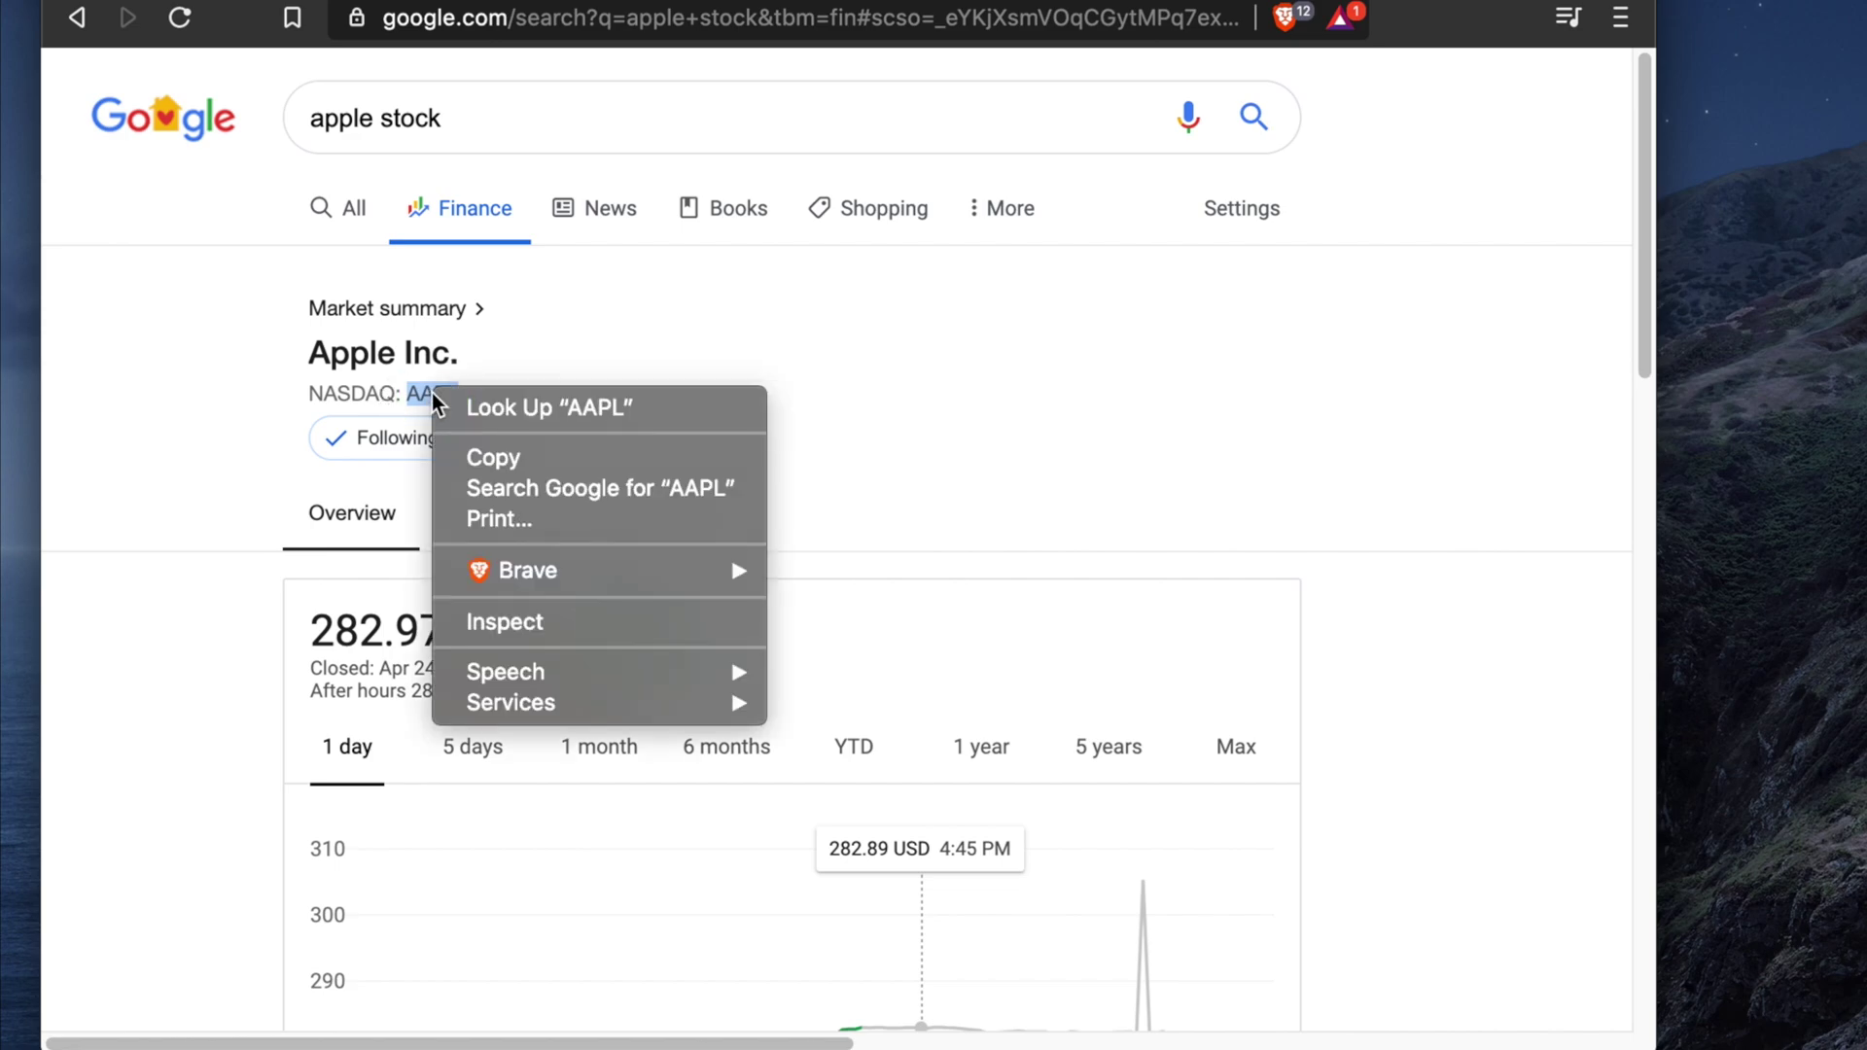
{"action": "left_click", "coordinate": [589, 463]}
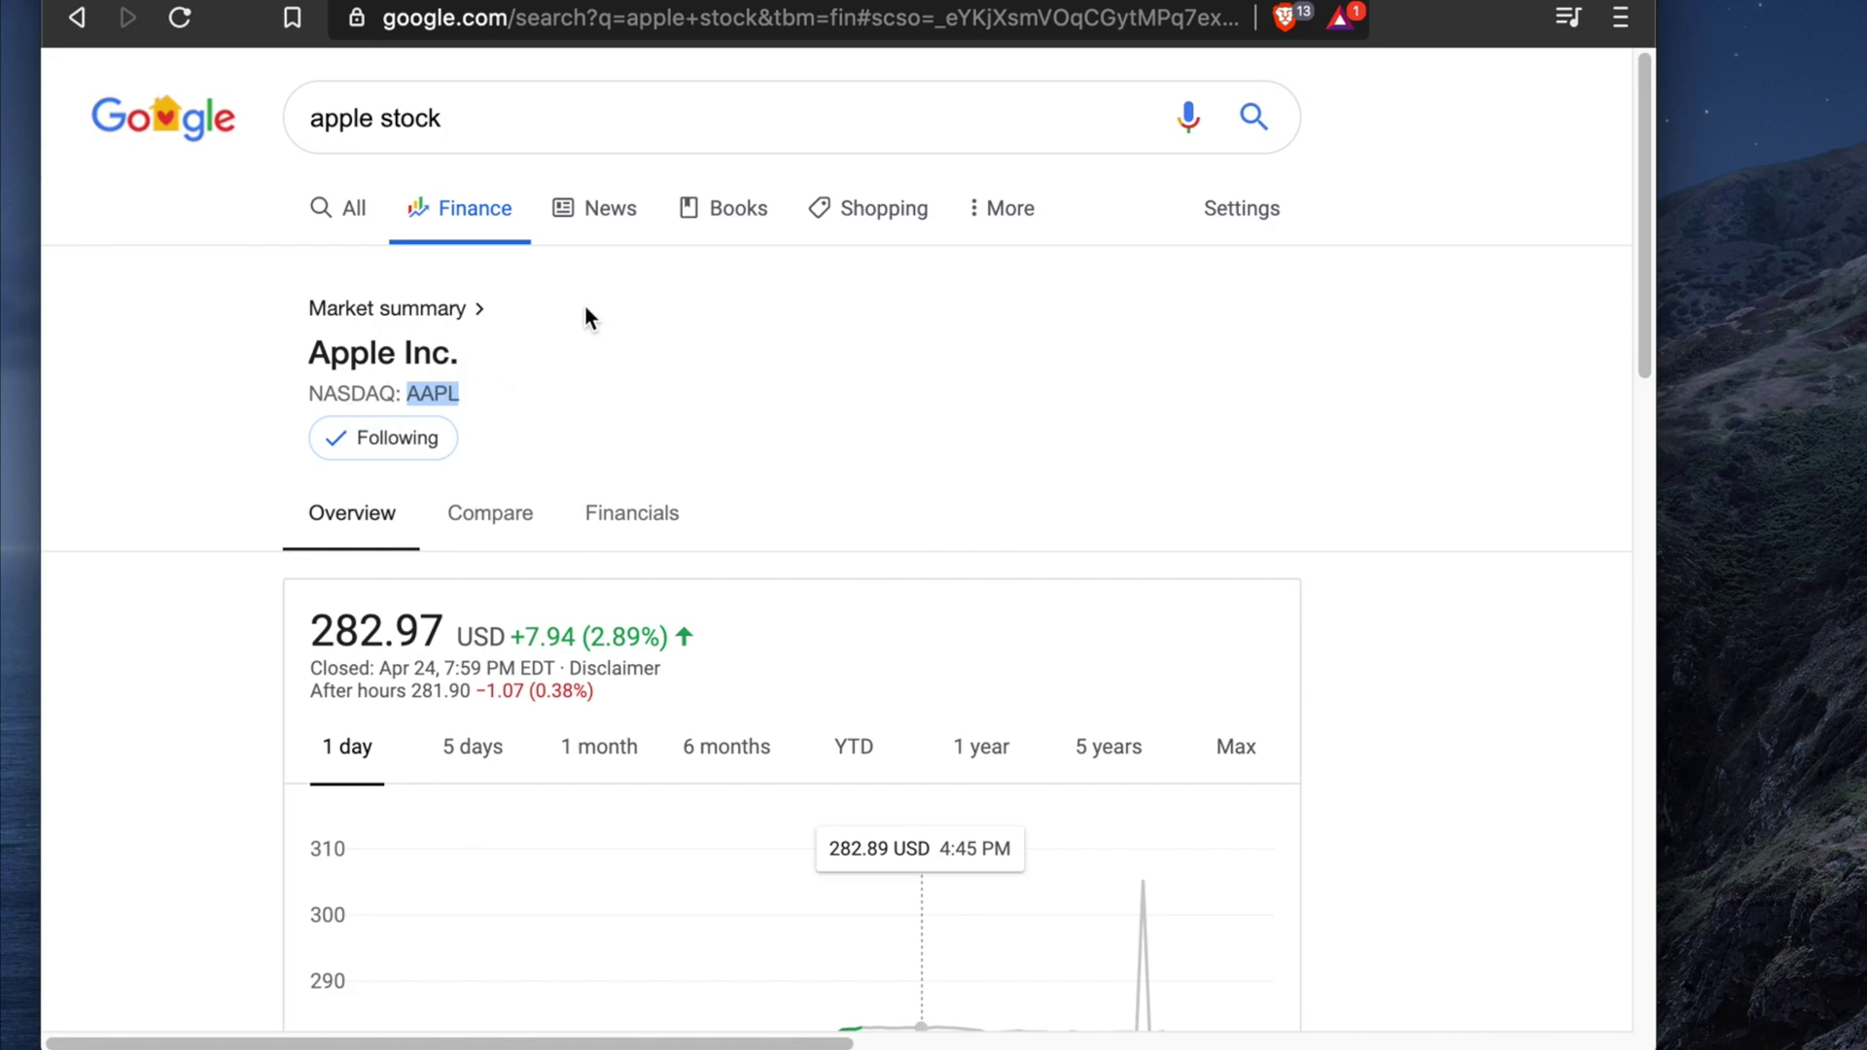
Return to the Stock Tracking spreadsheet and start a GOOGLEFINANCE formula in cell A1 with the copied ticker "AAPL" as its first argument.
{"action": "left_click", "coordinate": [1340, 5]}
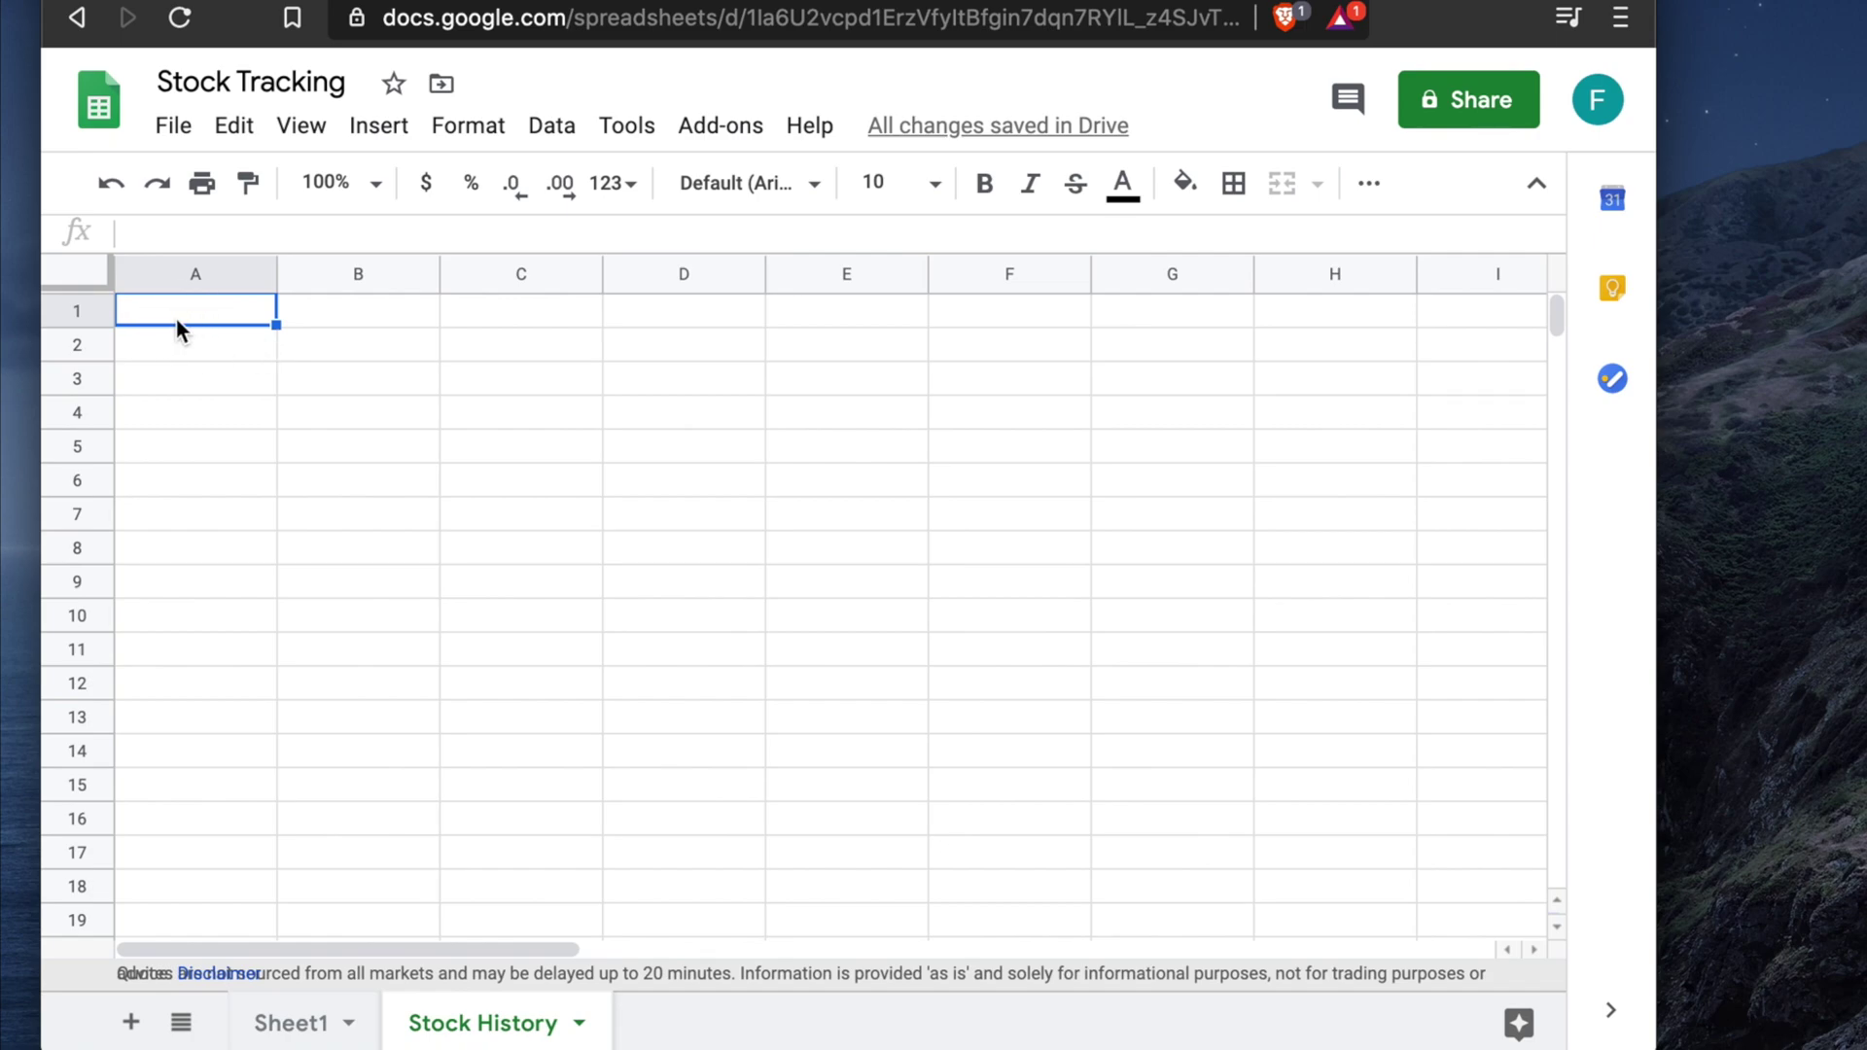
{"action": "type", "text": "="}
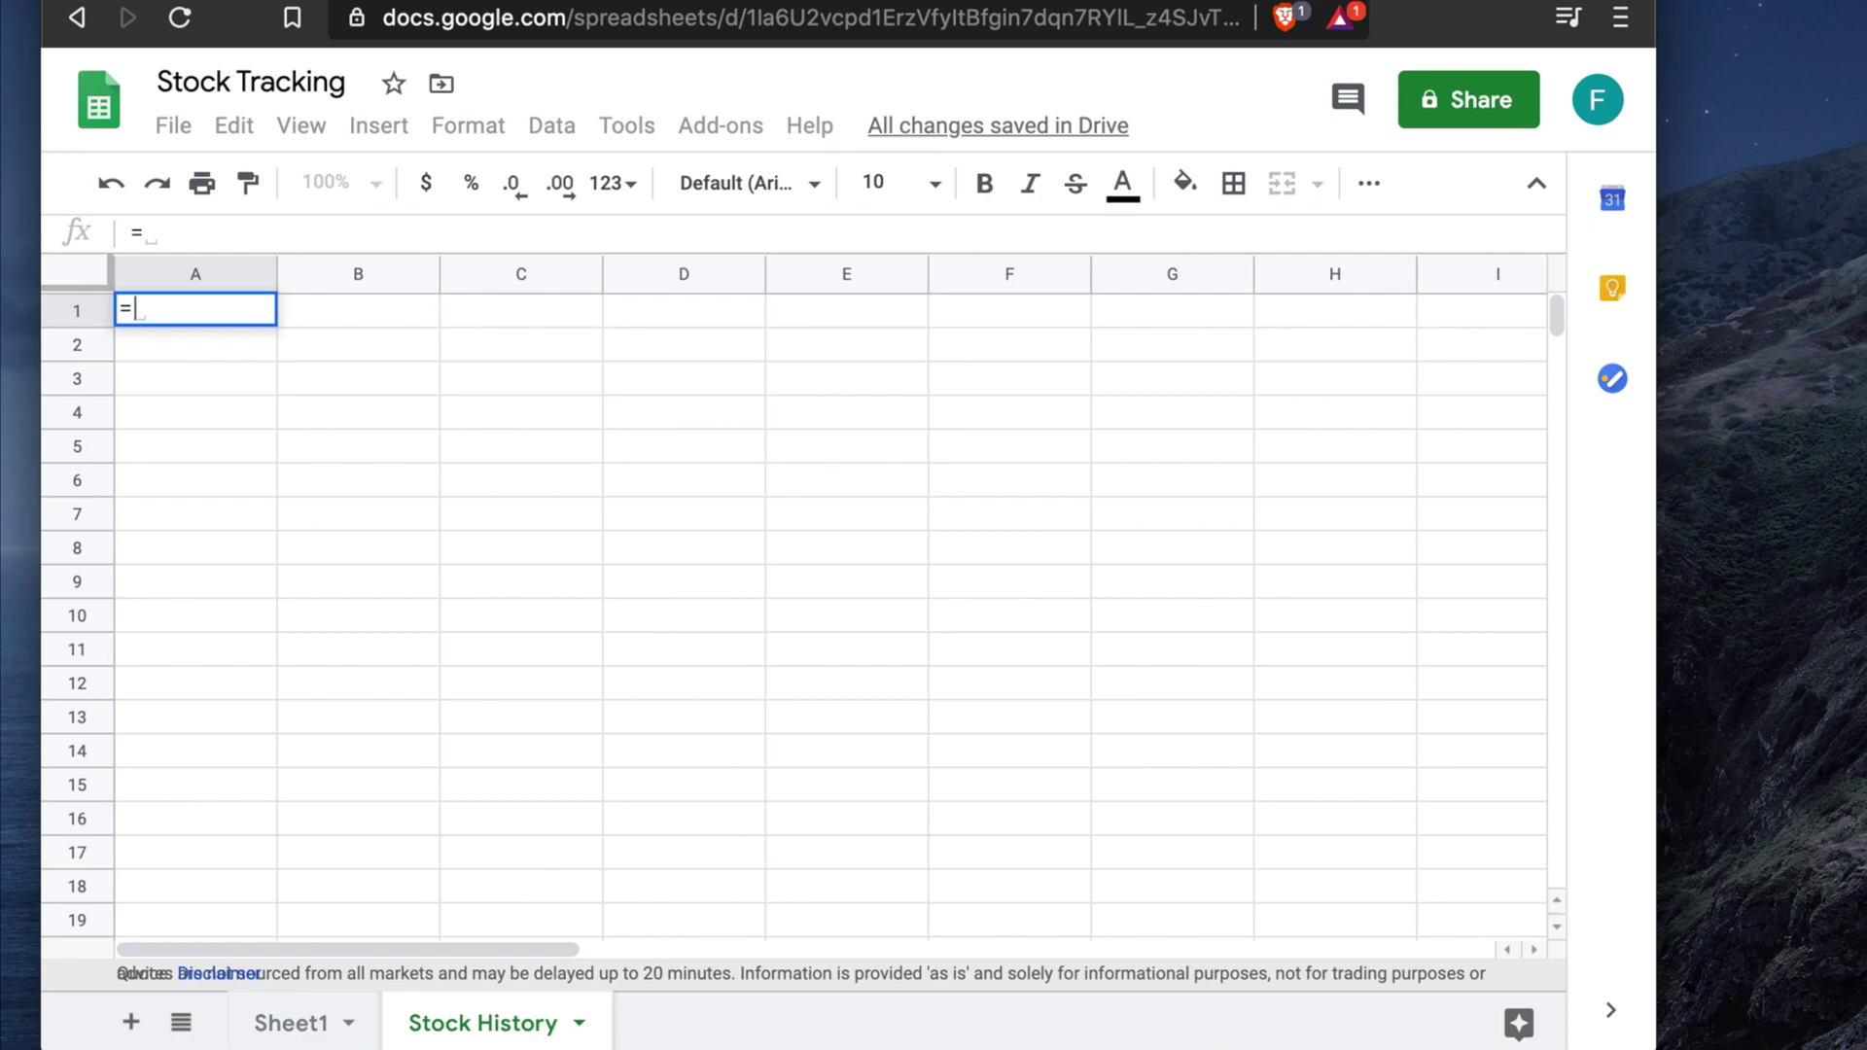
{"action": "type", "text": "G"}
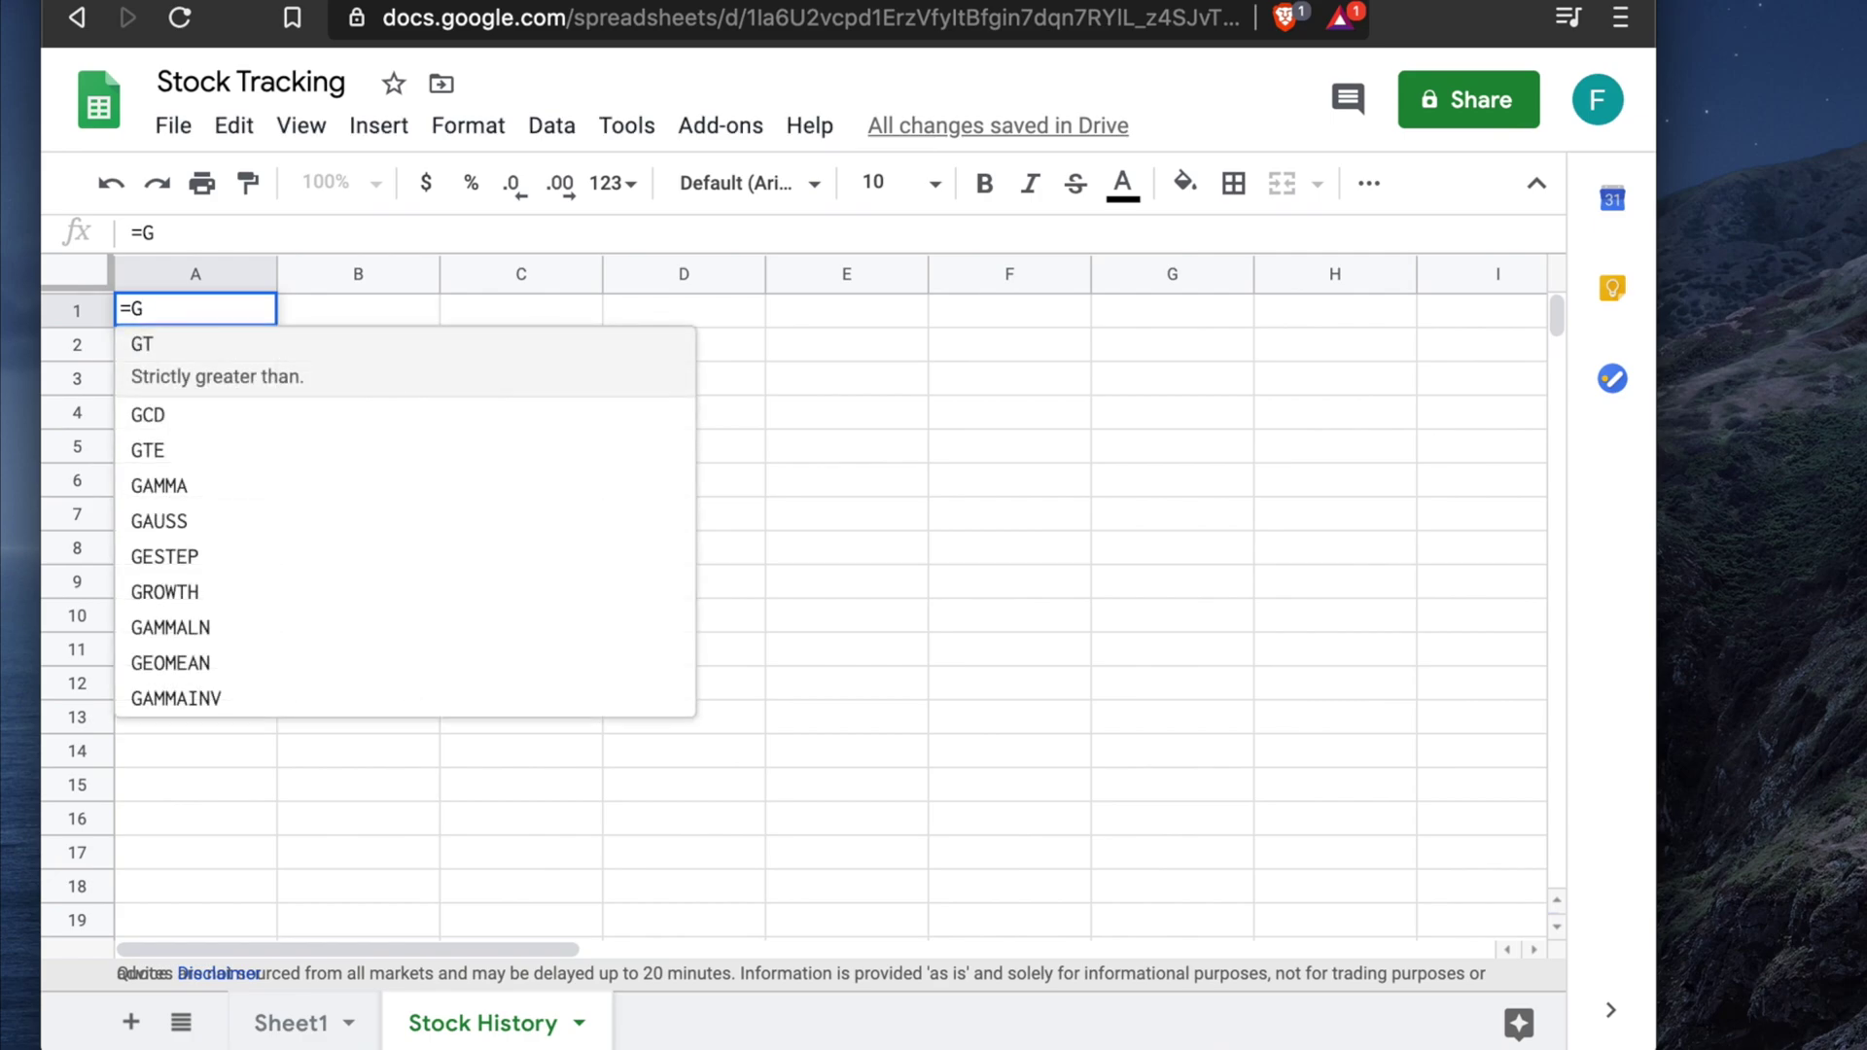
{"action": "type", "text": "oo"}
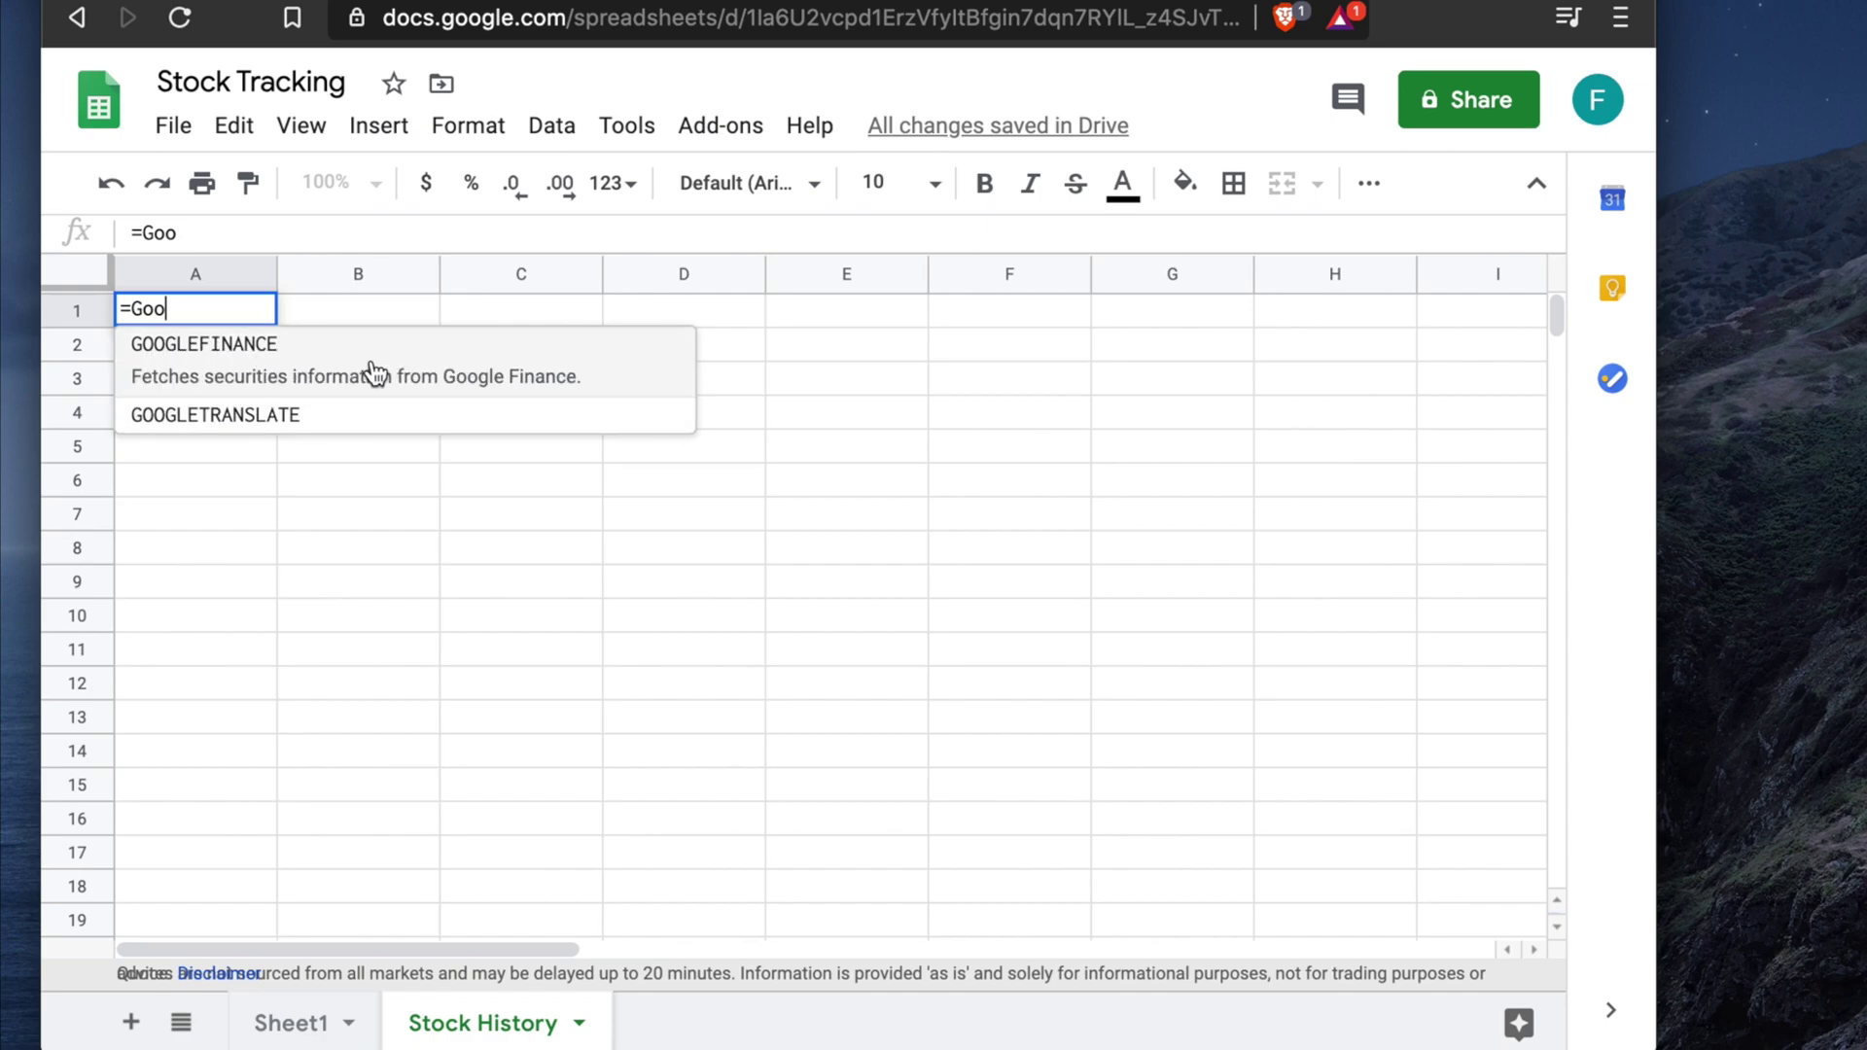
{"action": "left_click", "coordinate": [196, 352]}
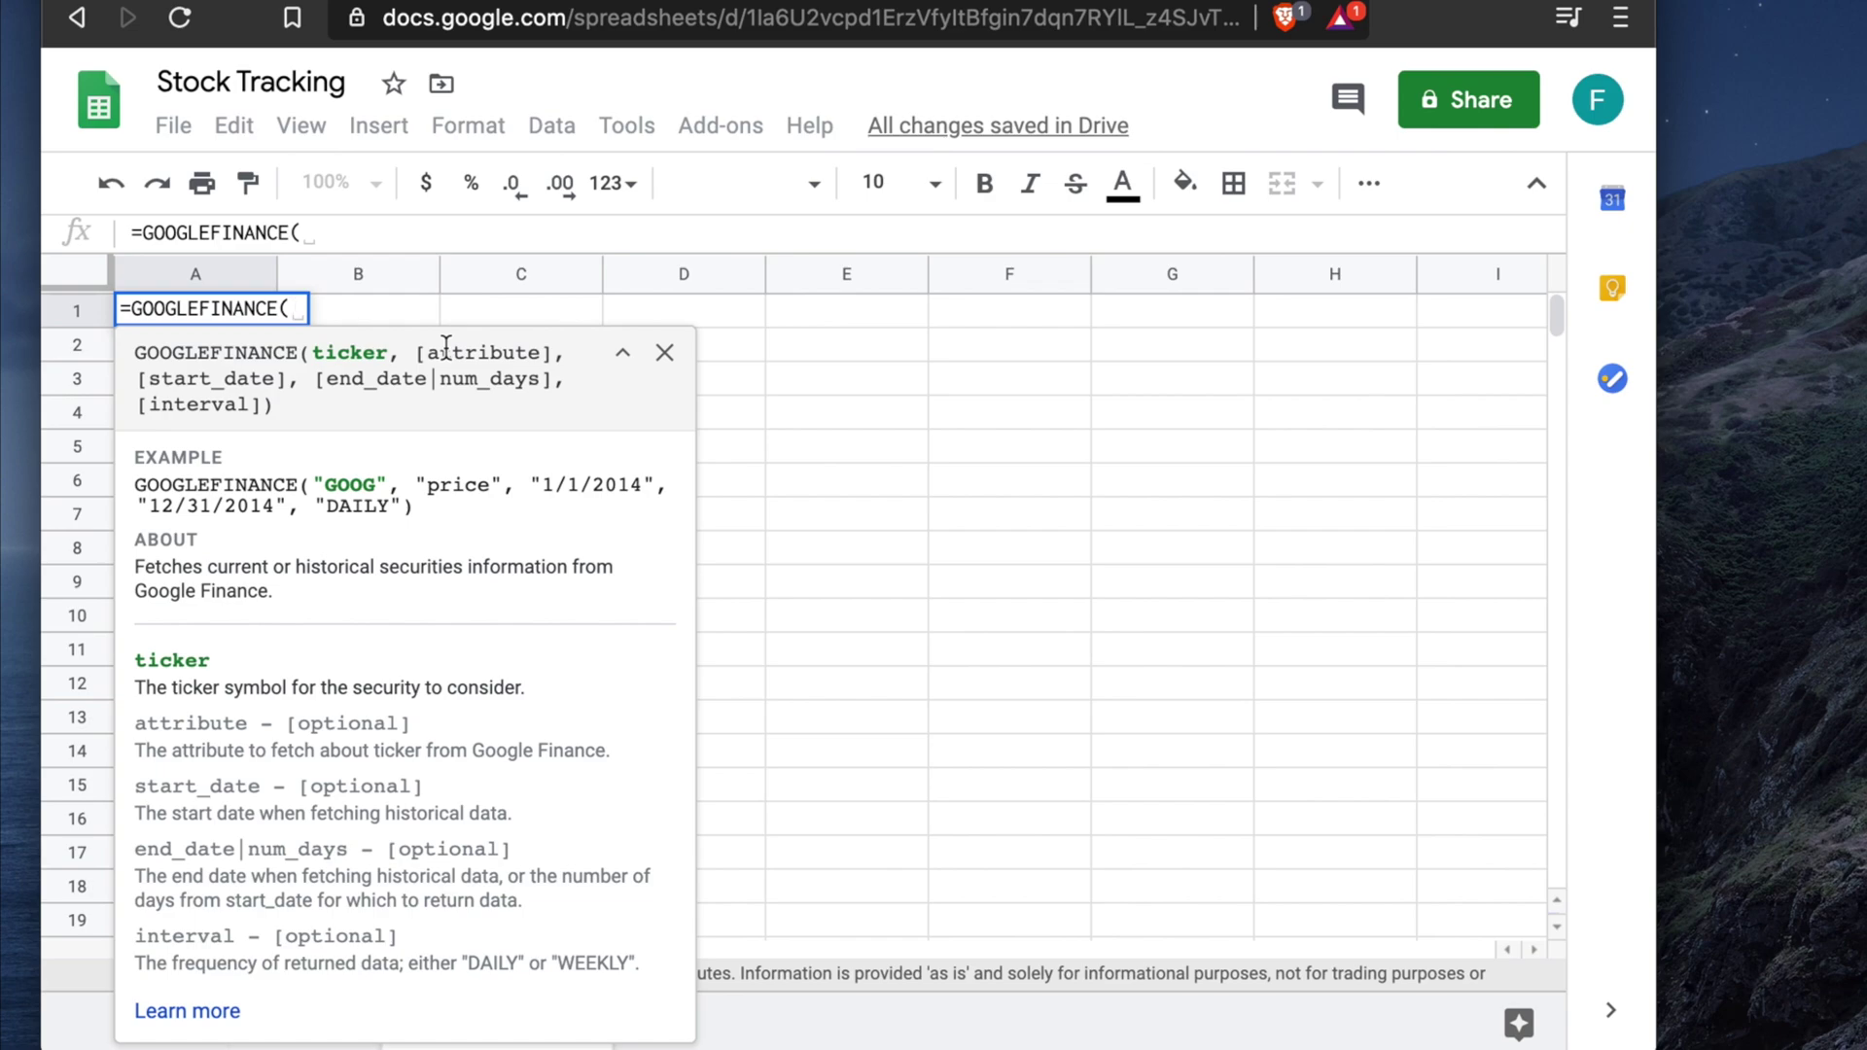
{"action": "type", "text": "\"\""}
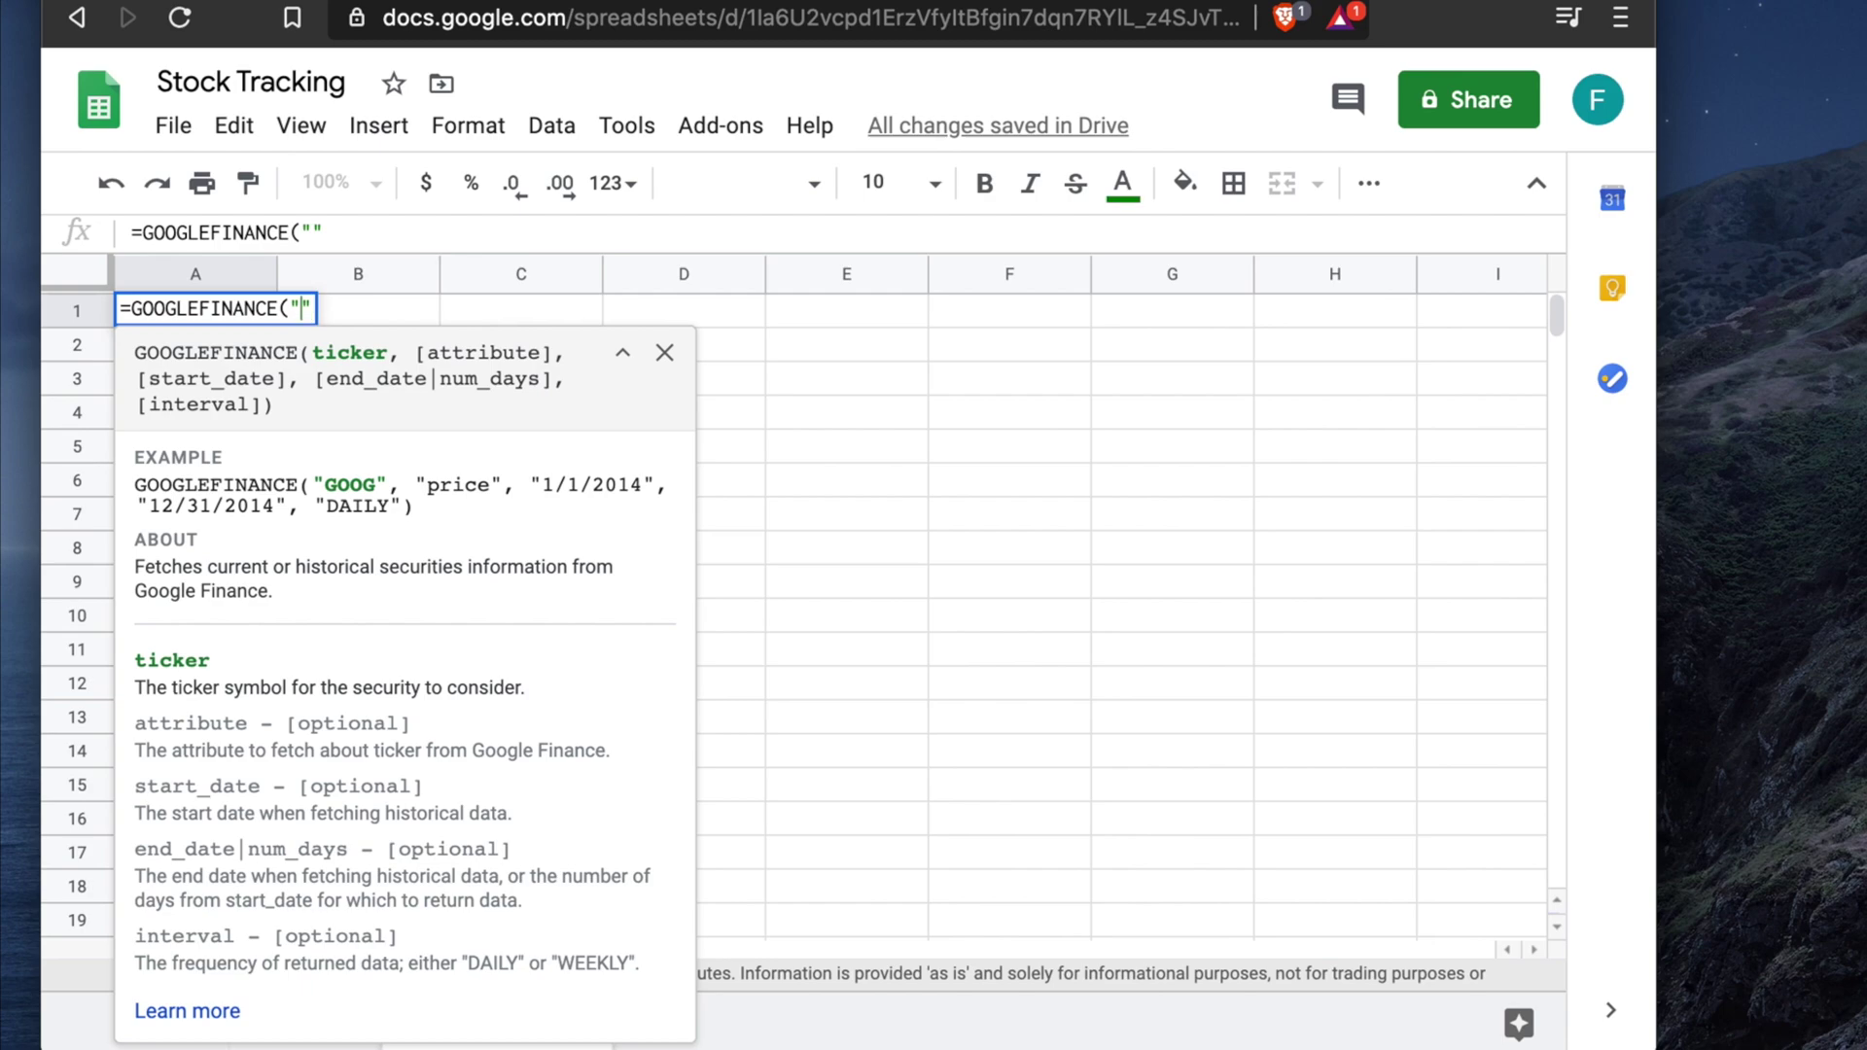
{"action": "right_click", "coordinate": [303, 313]}
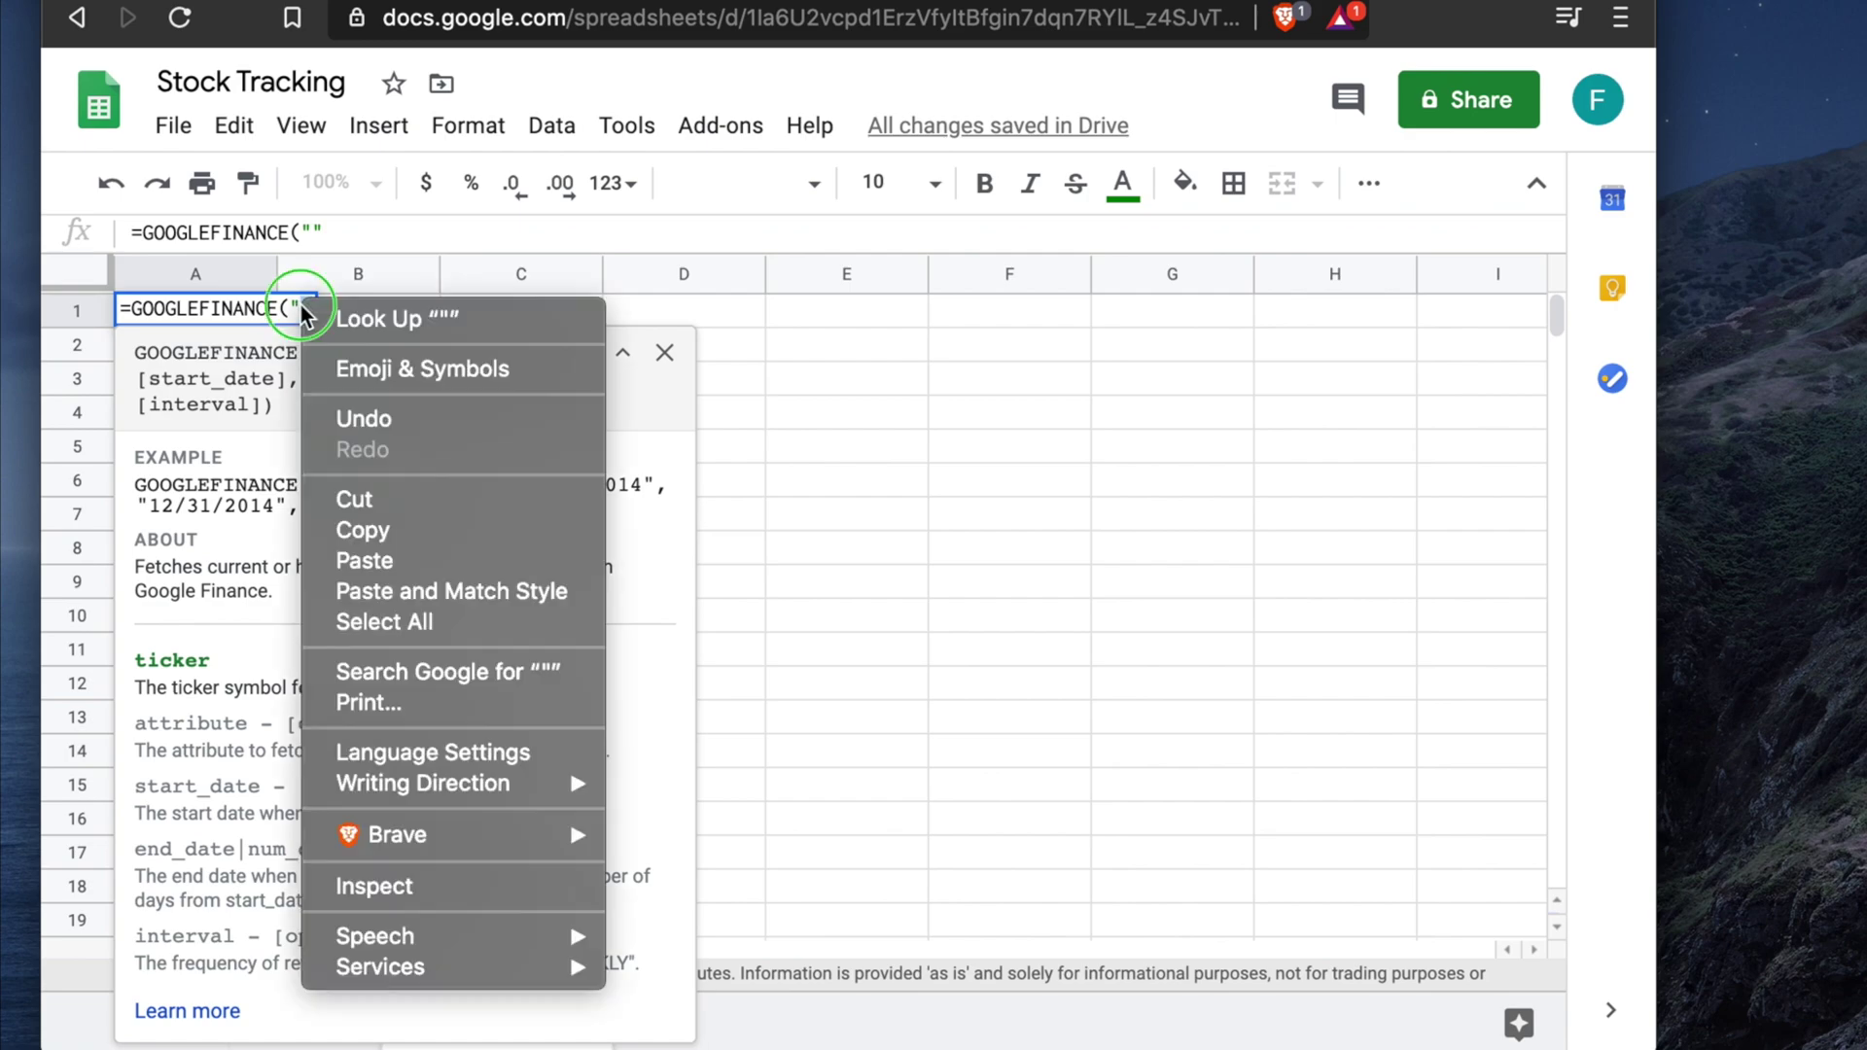
{"action": "left_click", "coordinate": [409, 559]}
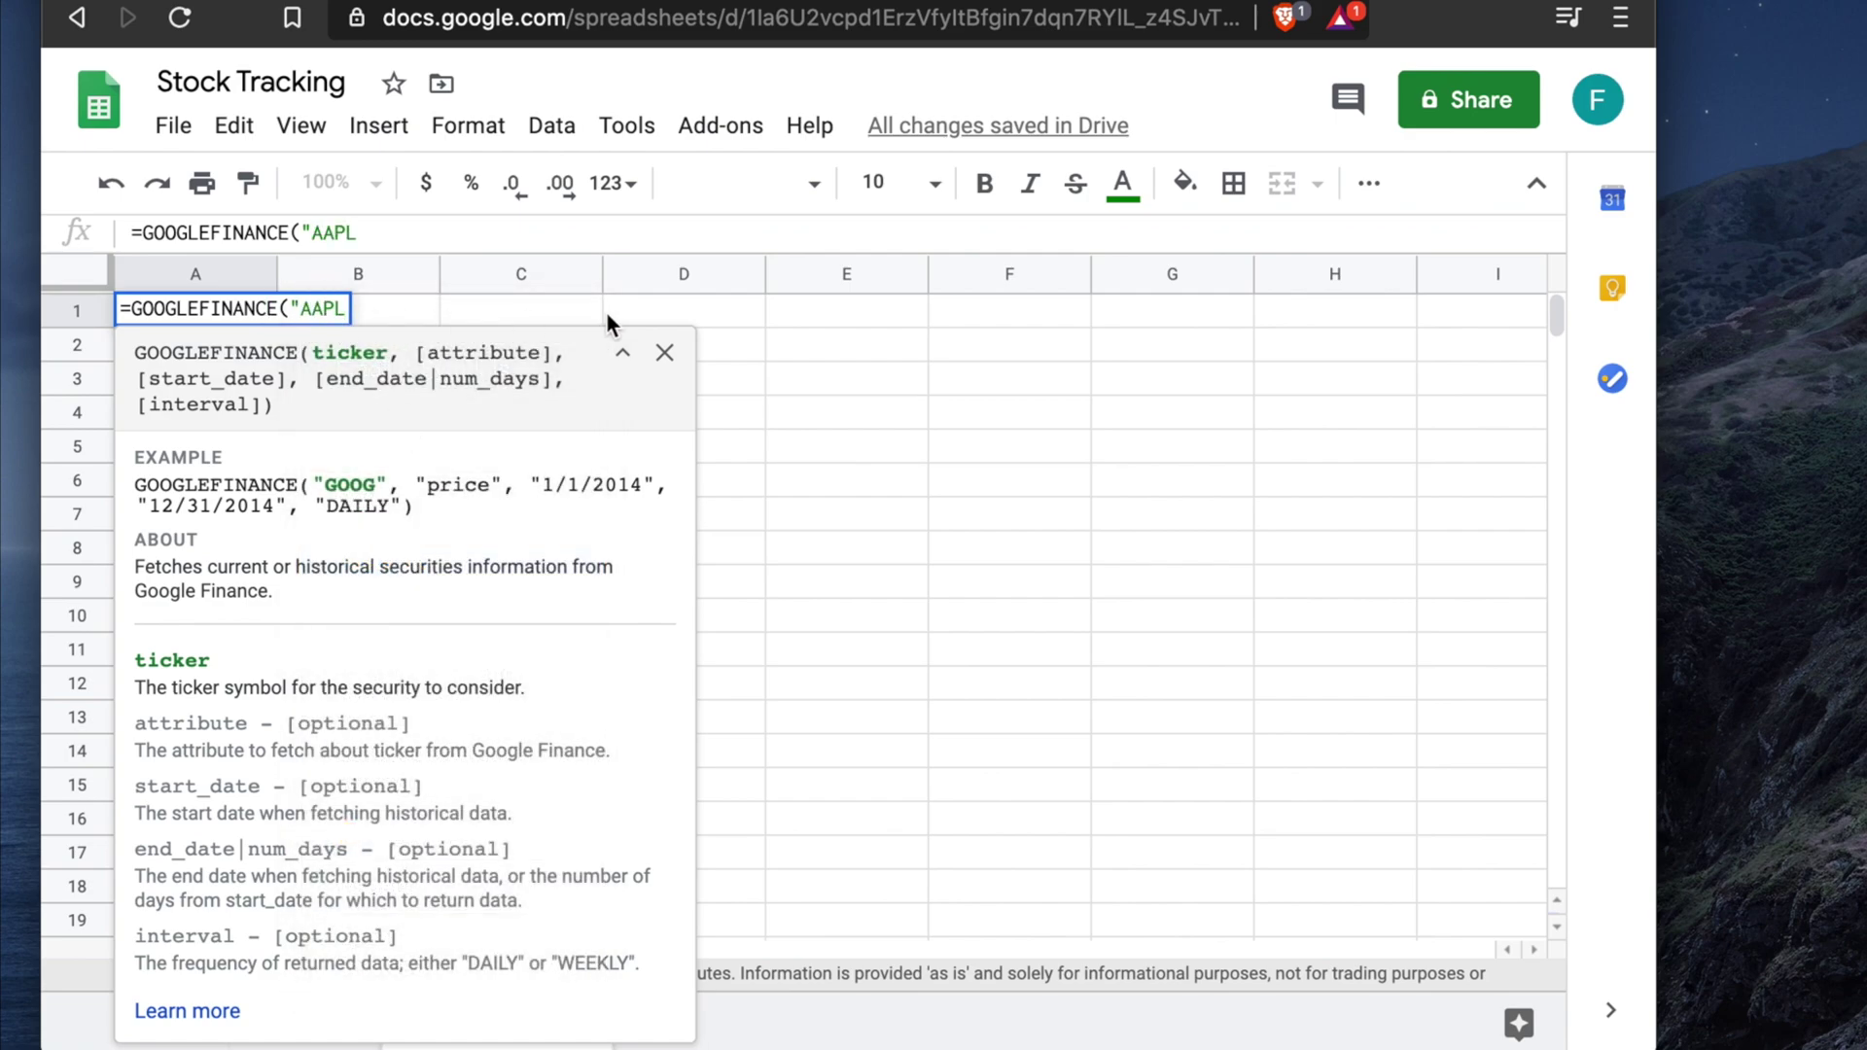
{"action": "type", "text": "\""}
{"action": "type", "text": ", "}
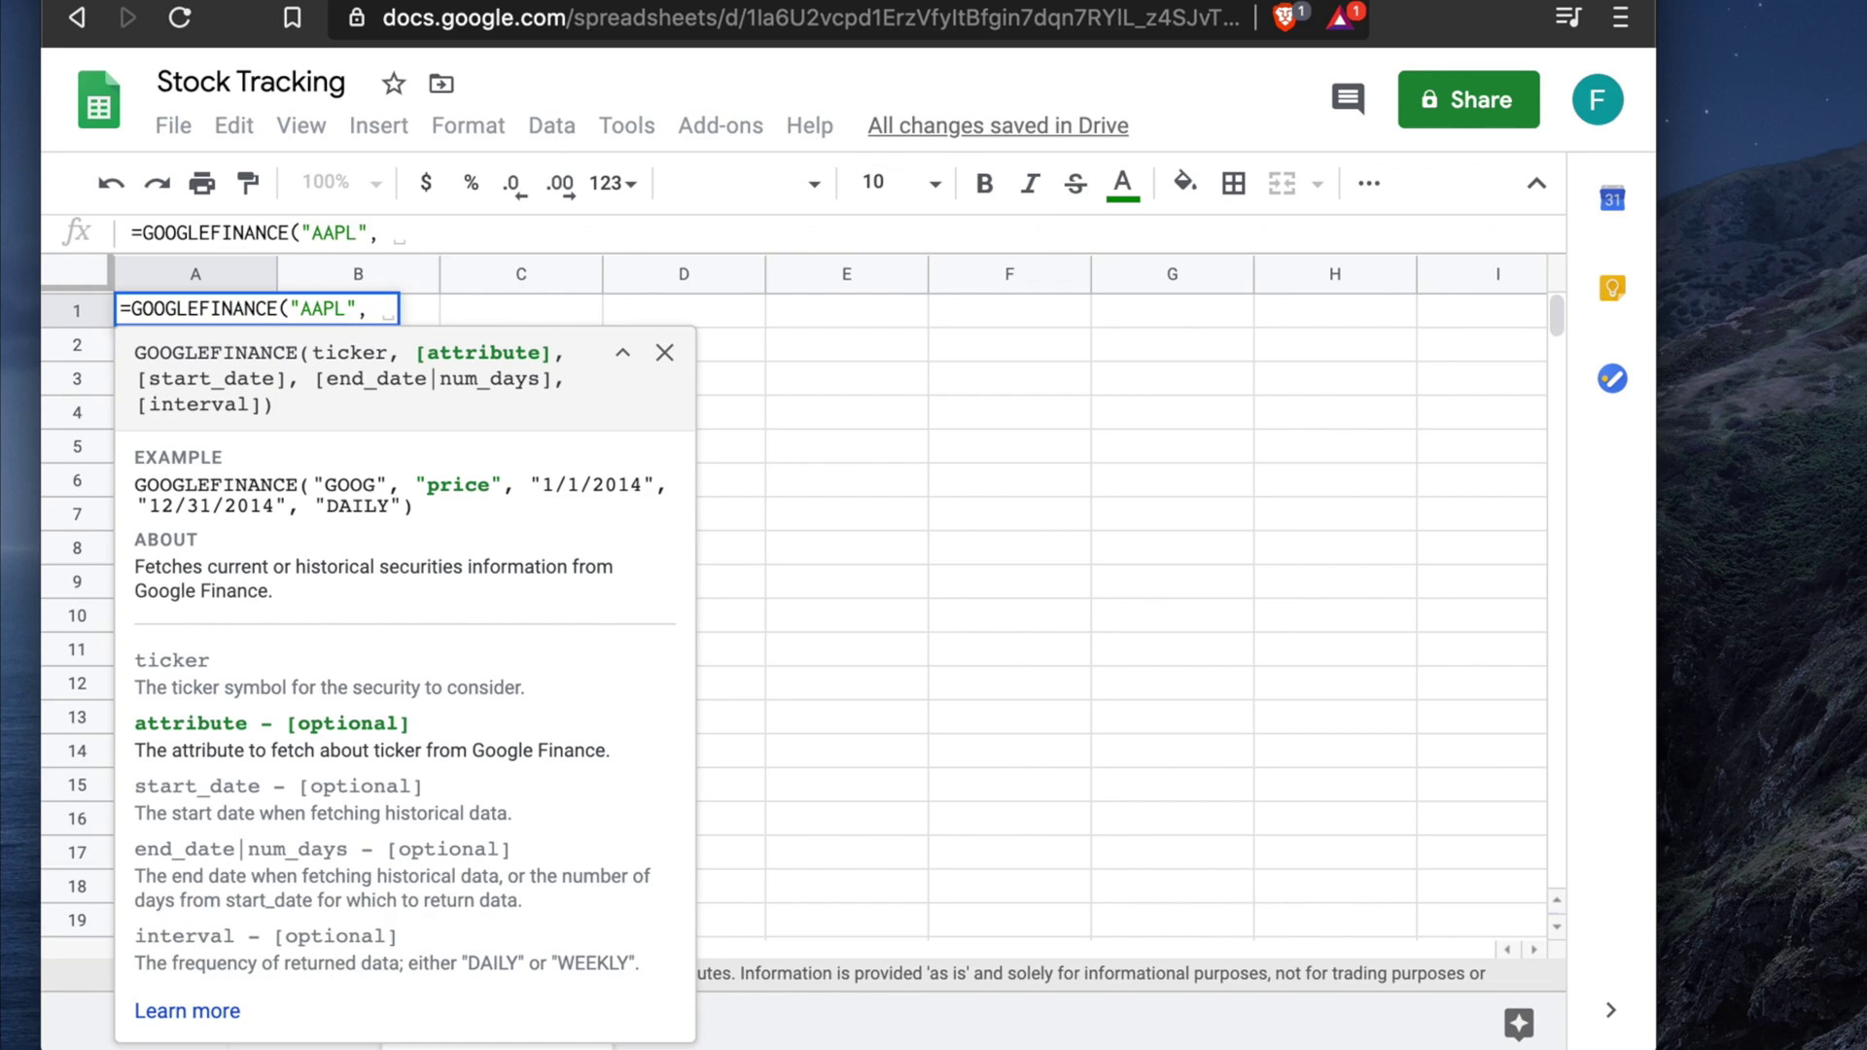
Add "price" as the attribute argument of the GOOGLEFINANCE formula in A1.
{"action": "type", "text": "\"\""}
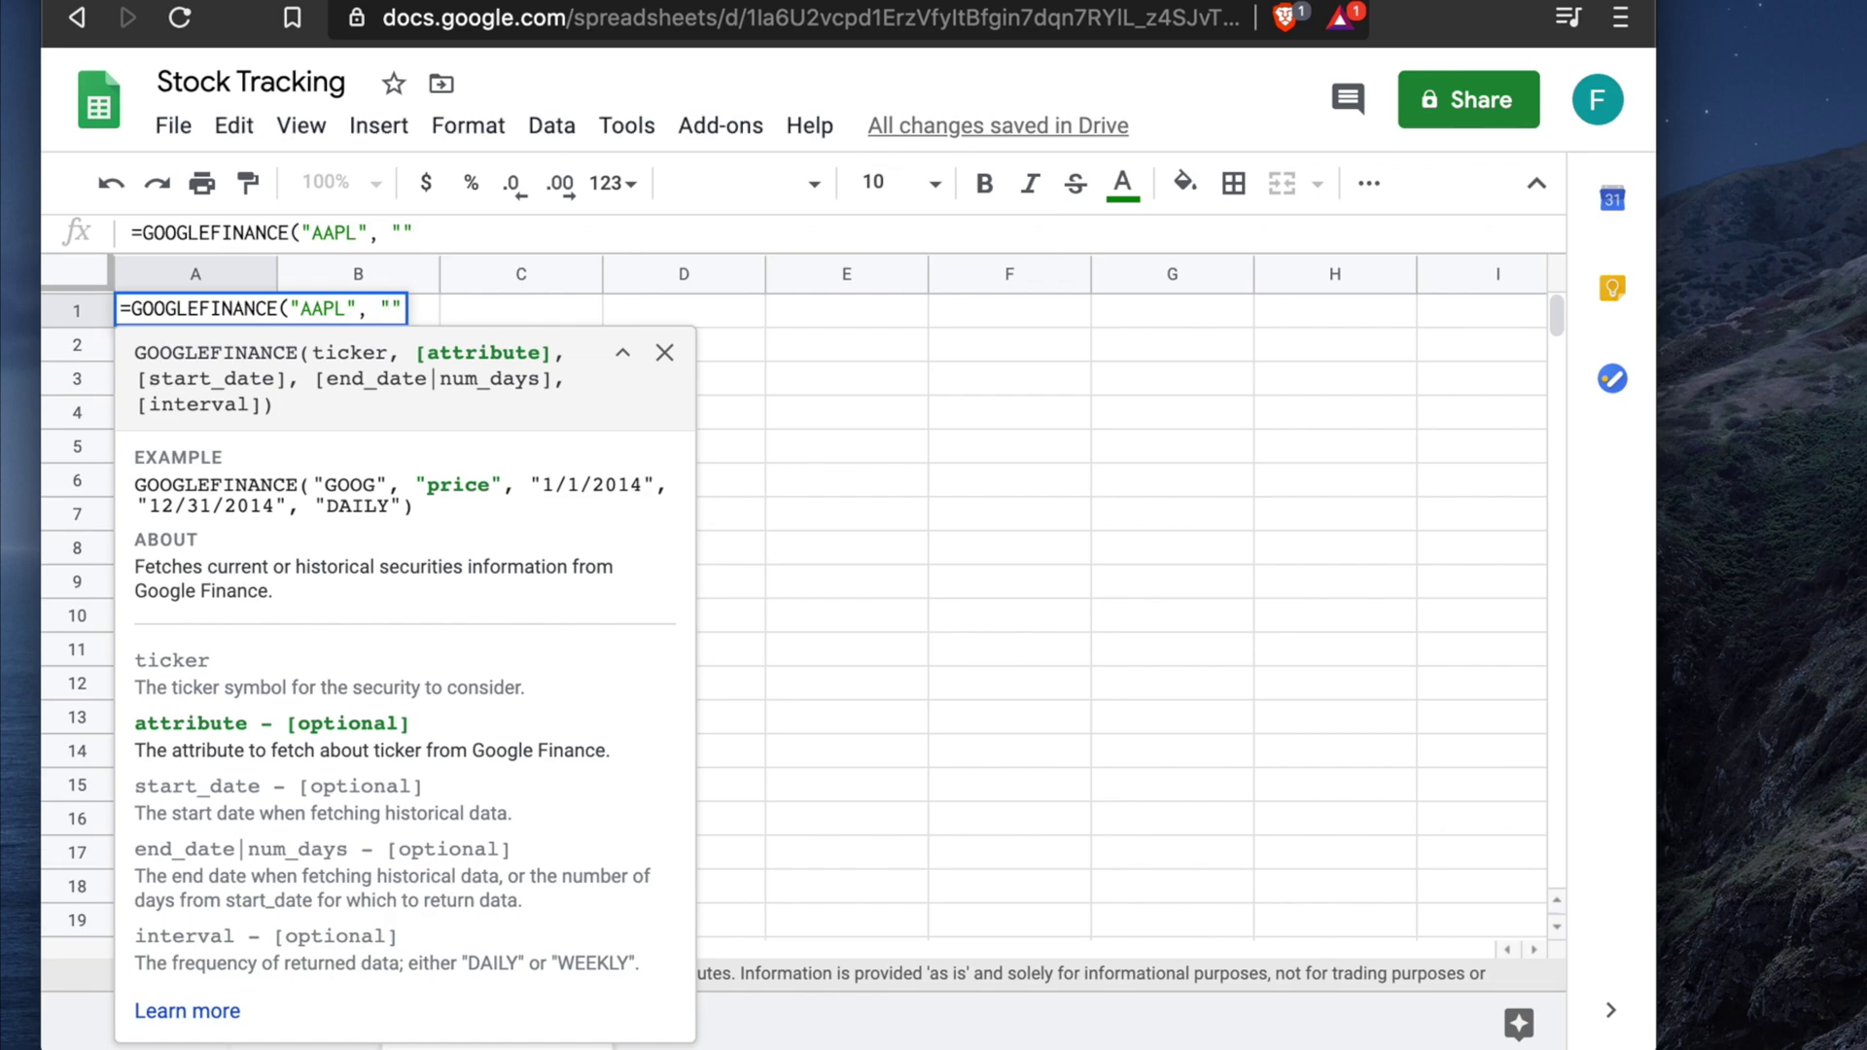
{"action": "type", "text": "price"}
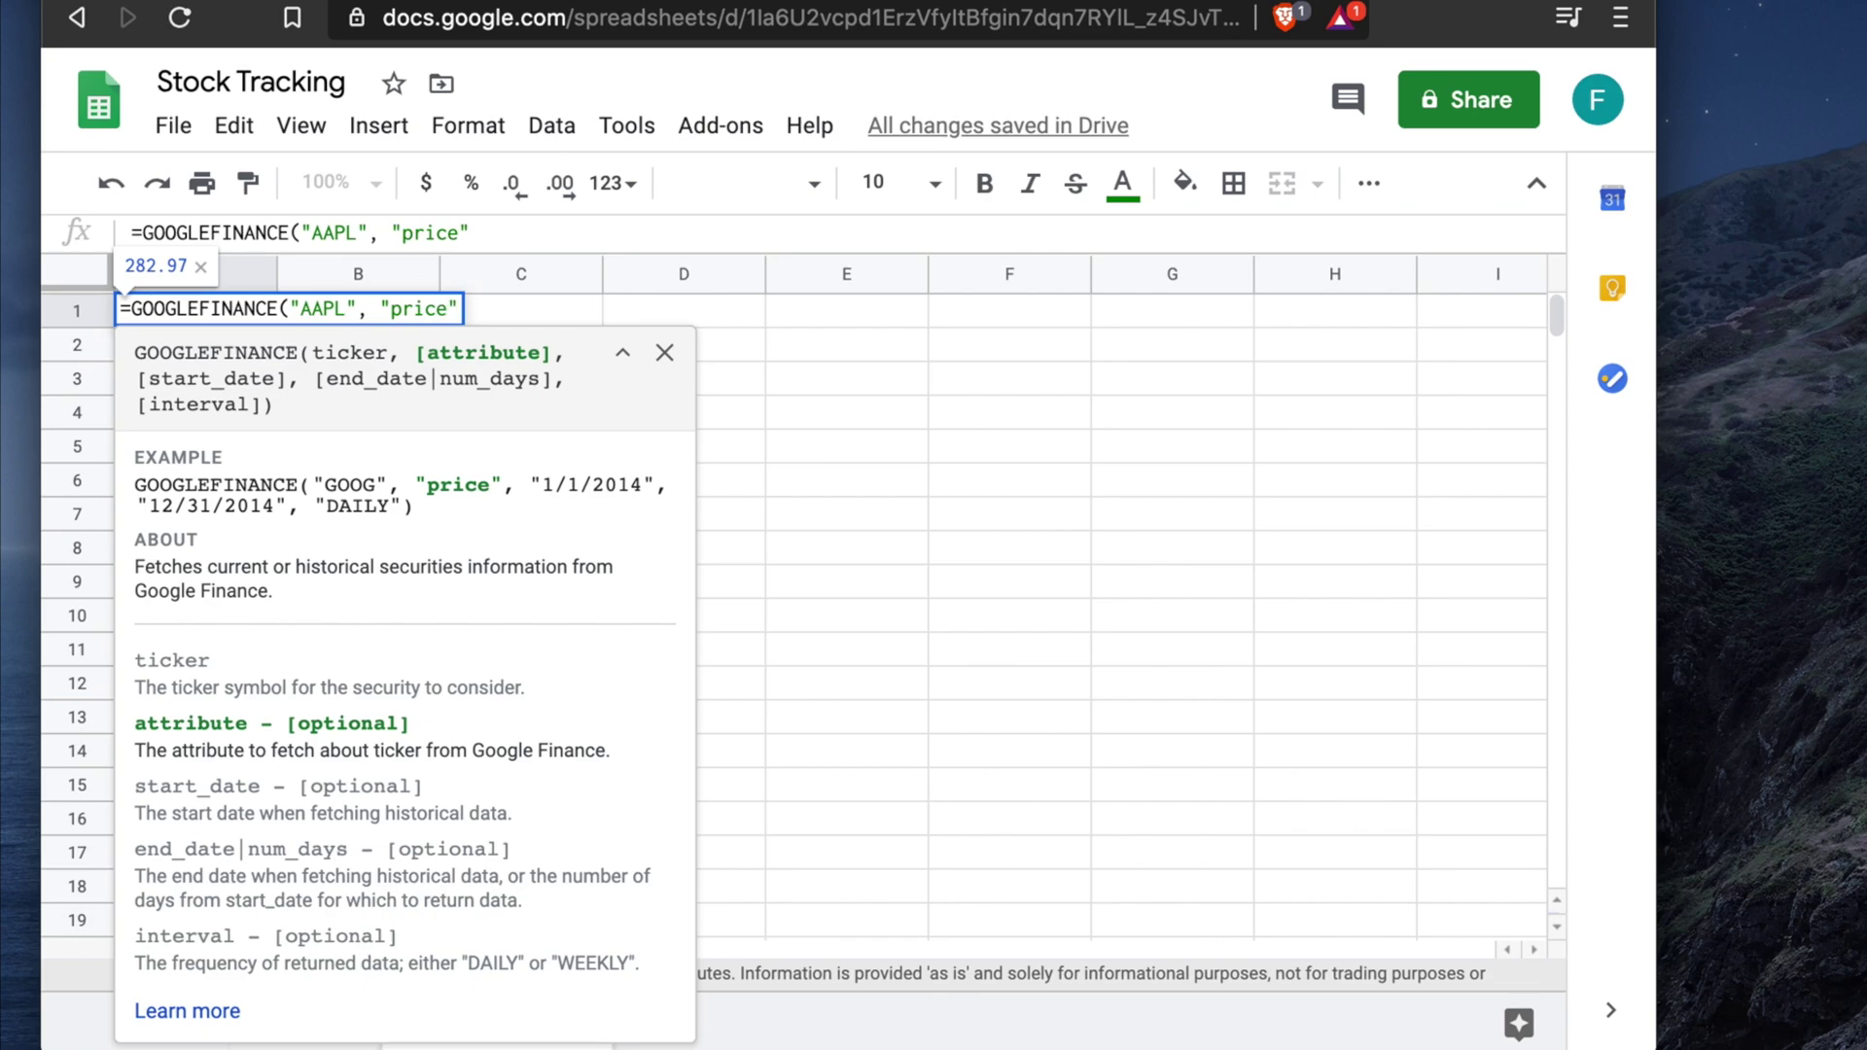
{"action": "type", "text": "\","}
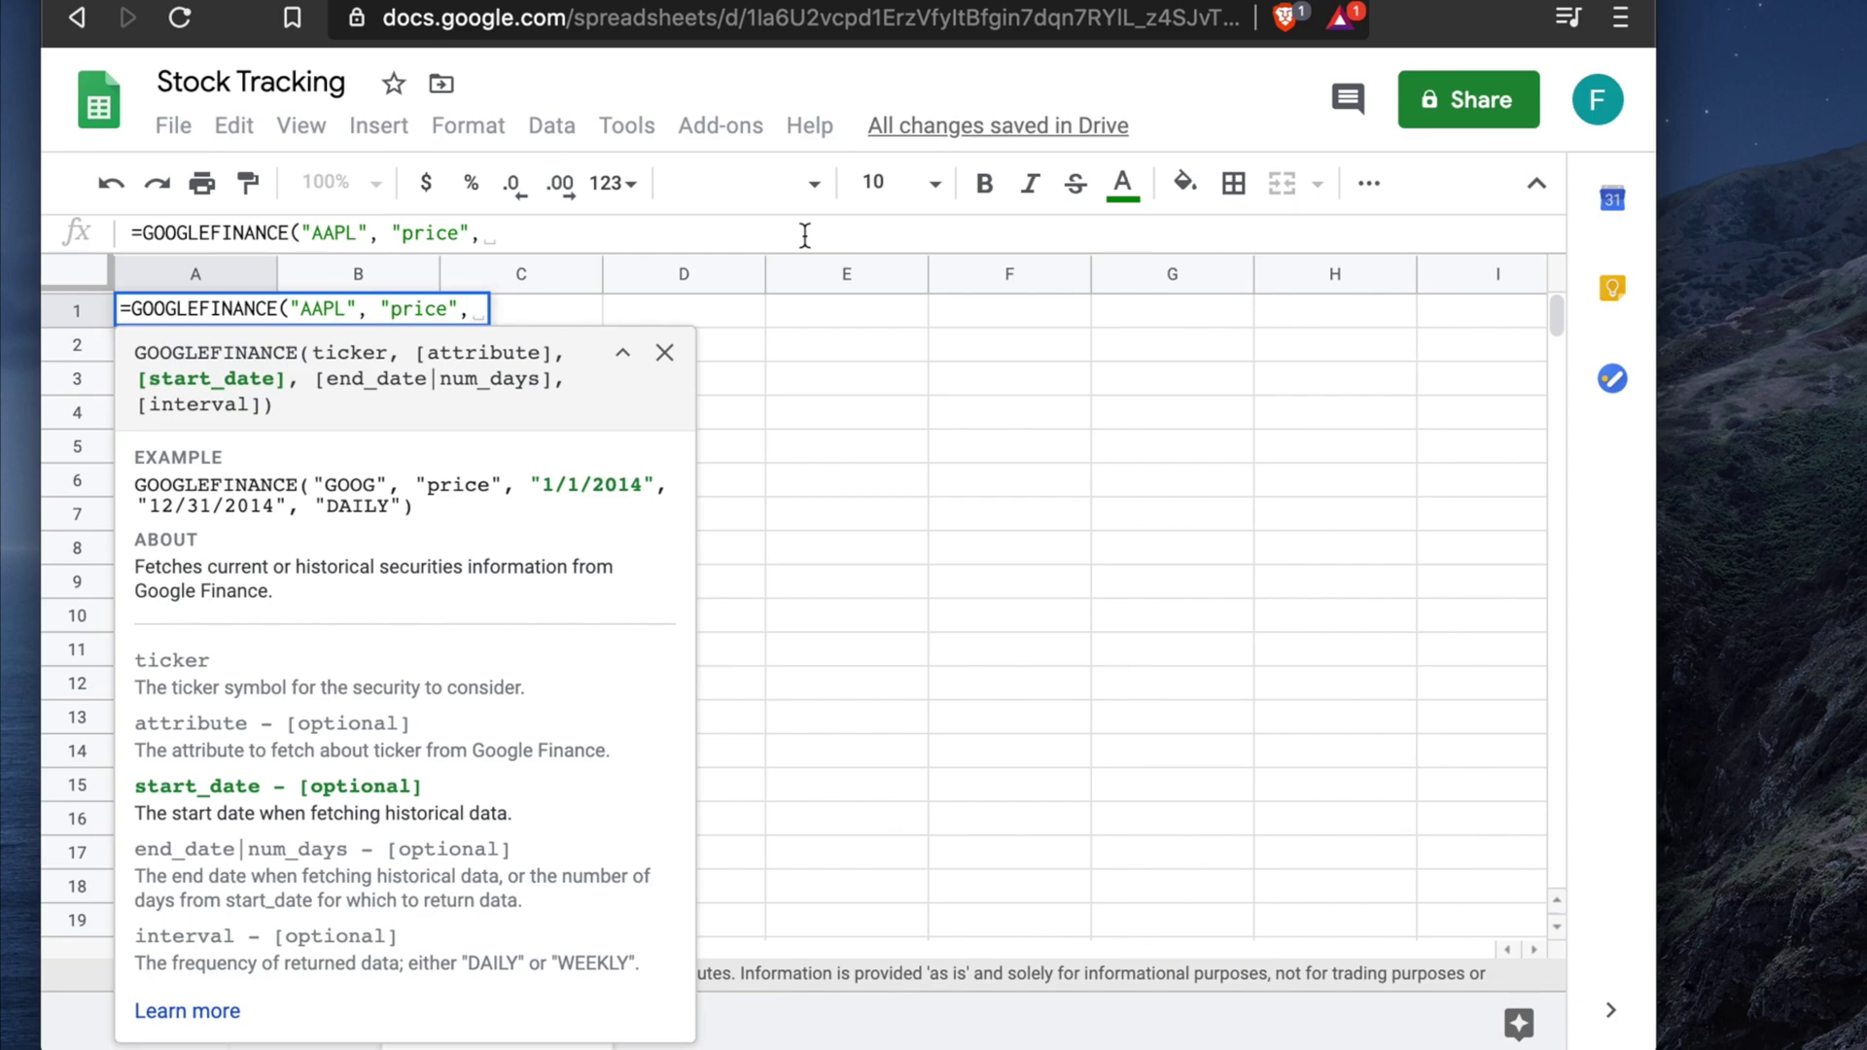
Add DATE(2020,4,1) as the start date argument of the GOOGLEFINANCE formula in A1.
{"action": "type", "text": "Data"}
{"action": "key", "text": "BackSpace"}
{"action": "key", "text": "BackSpace"}
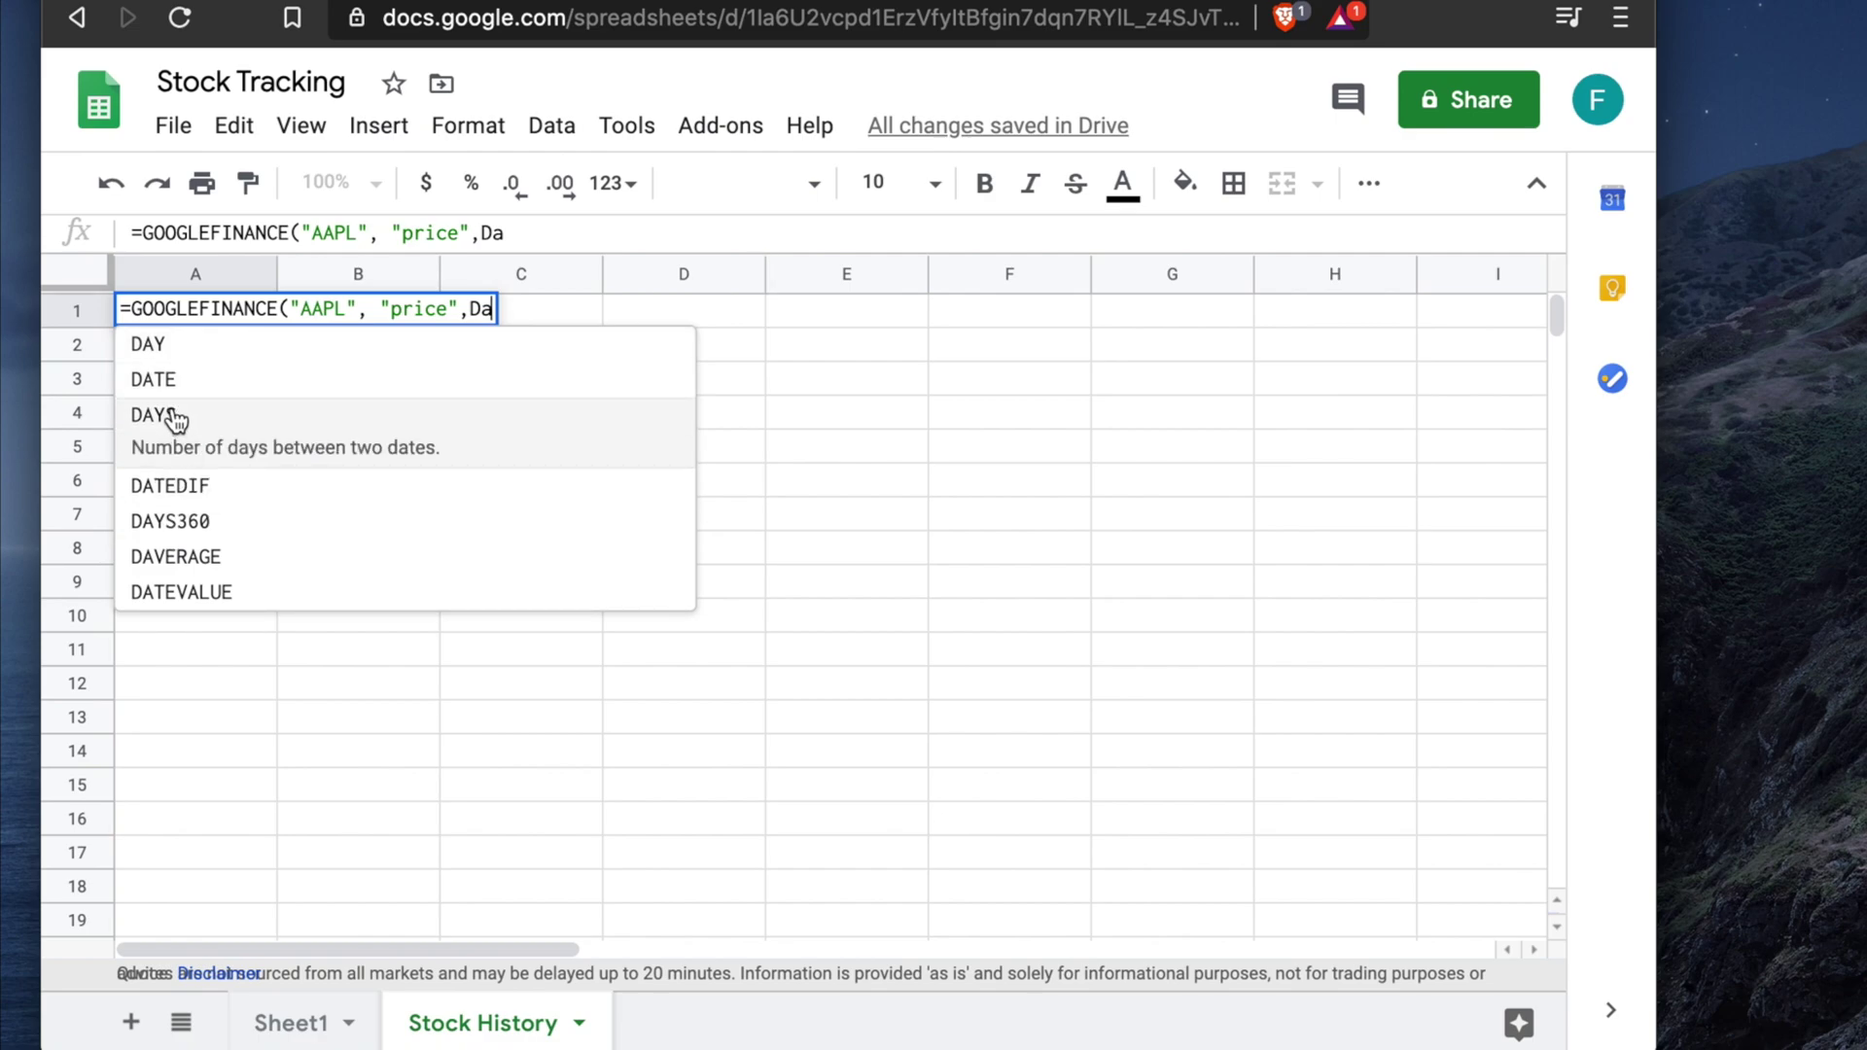
{"action": "left_click", "coordinate": [187, 379]}
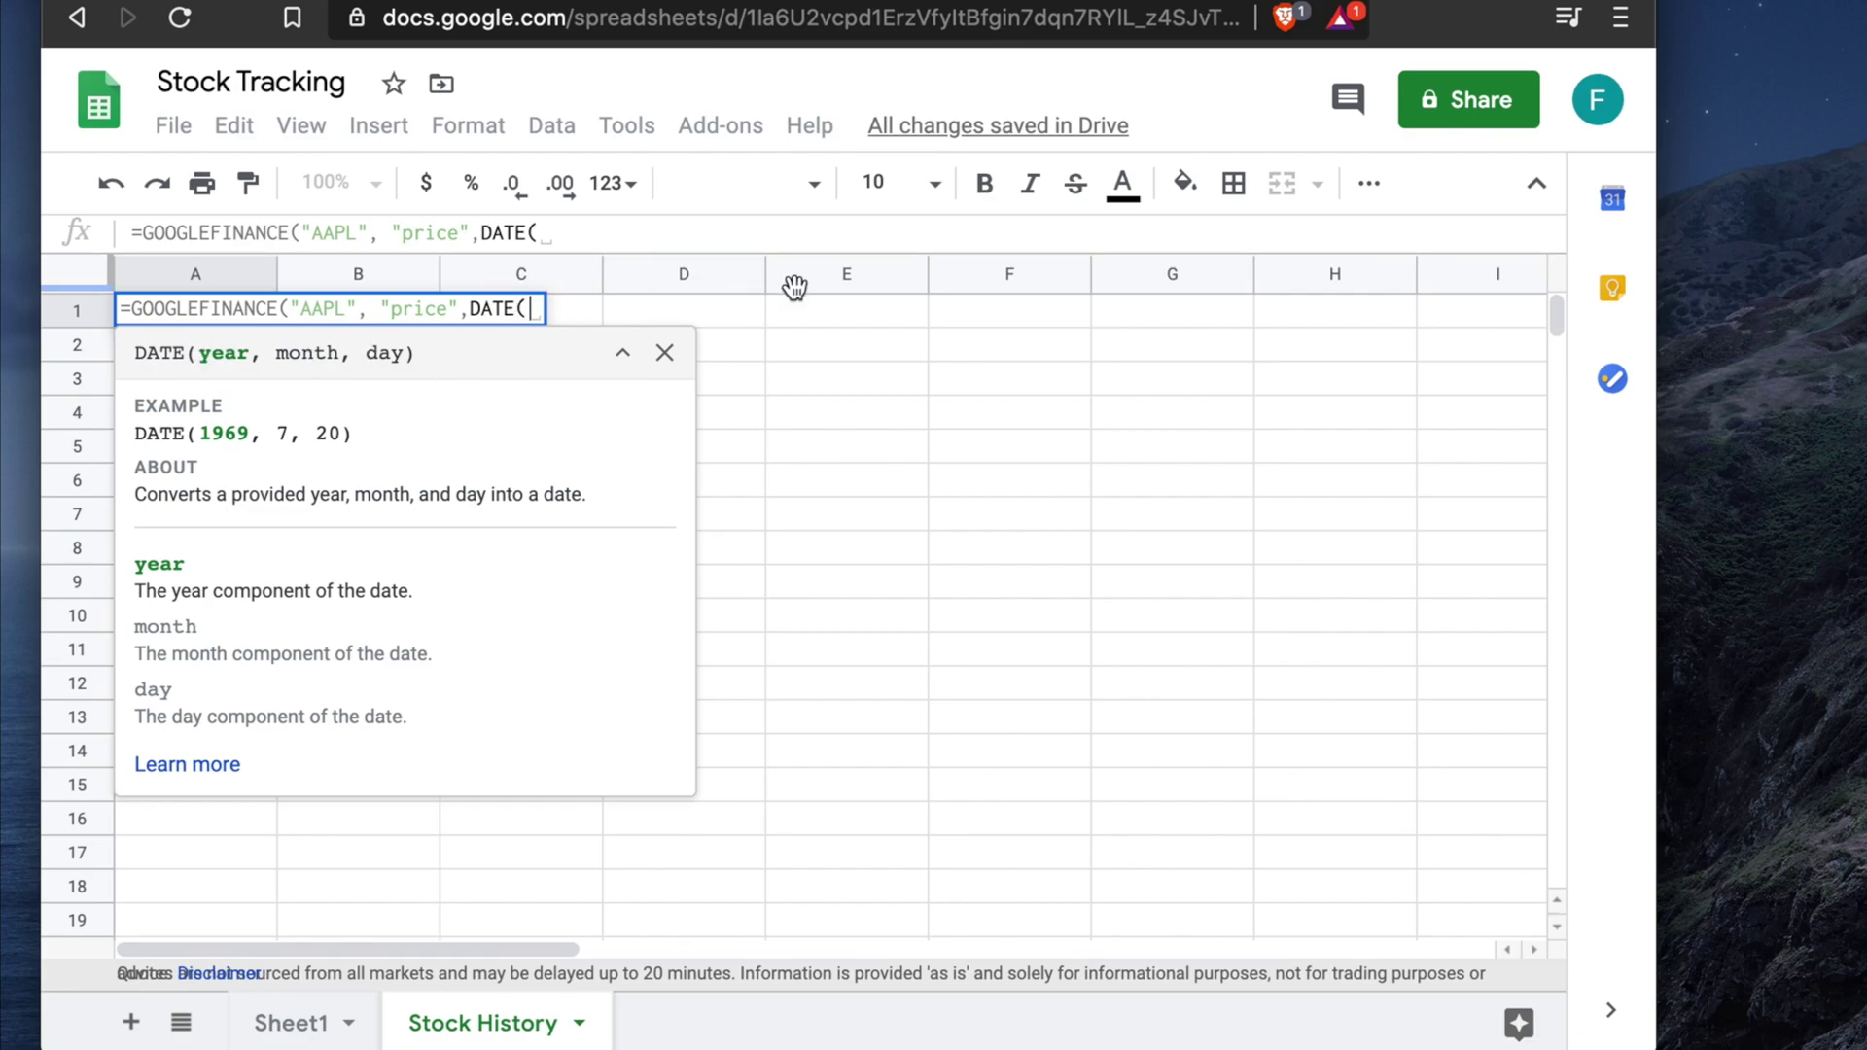
{"action": "type", "text": "20"}
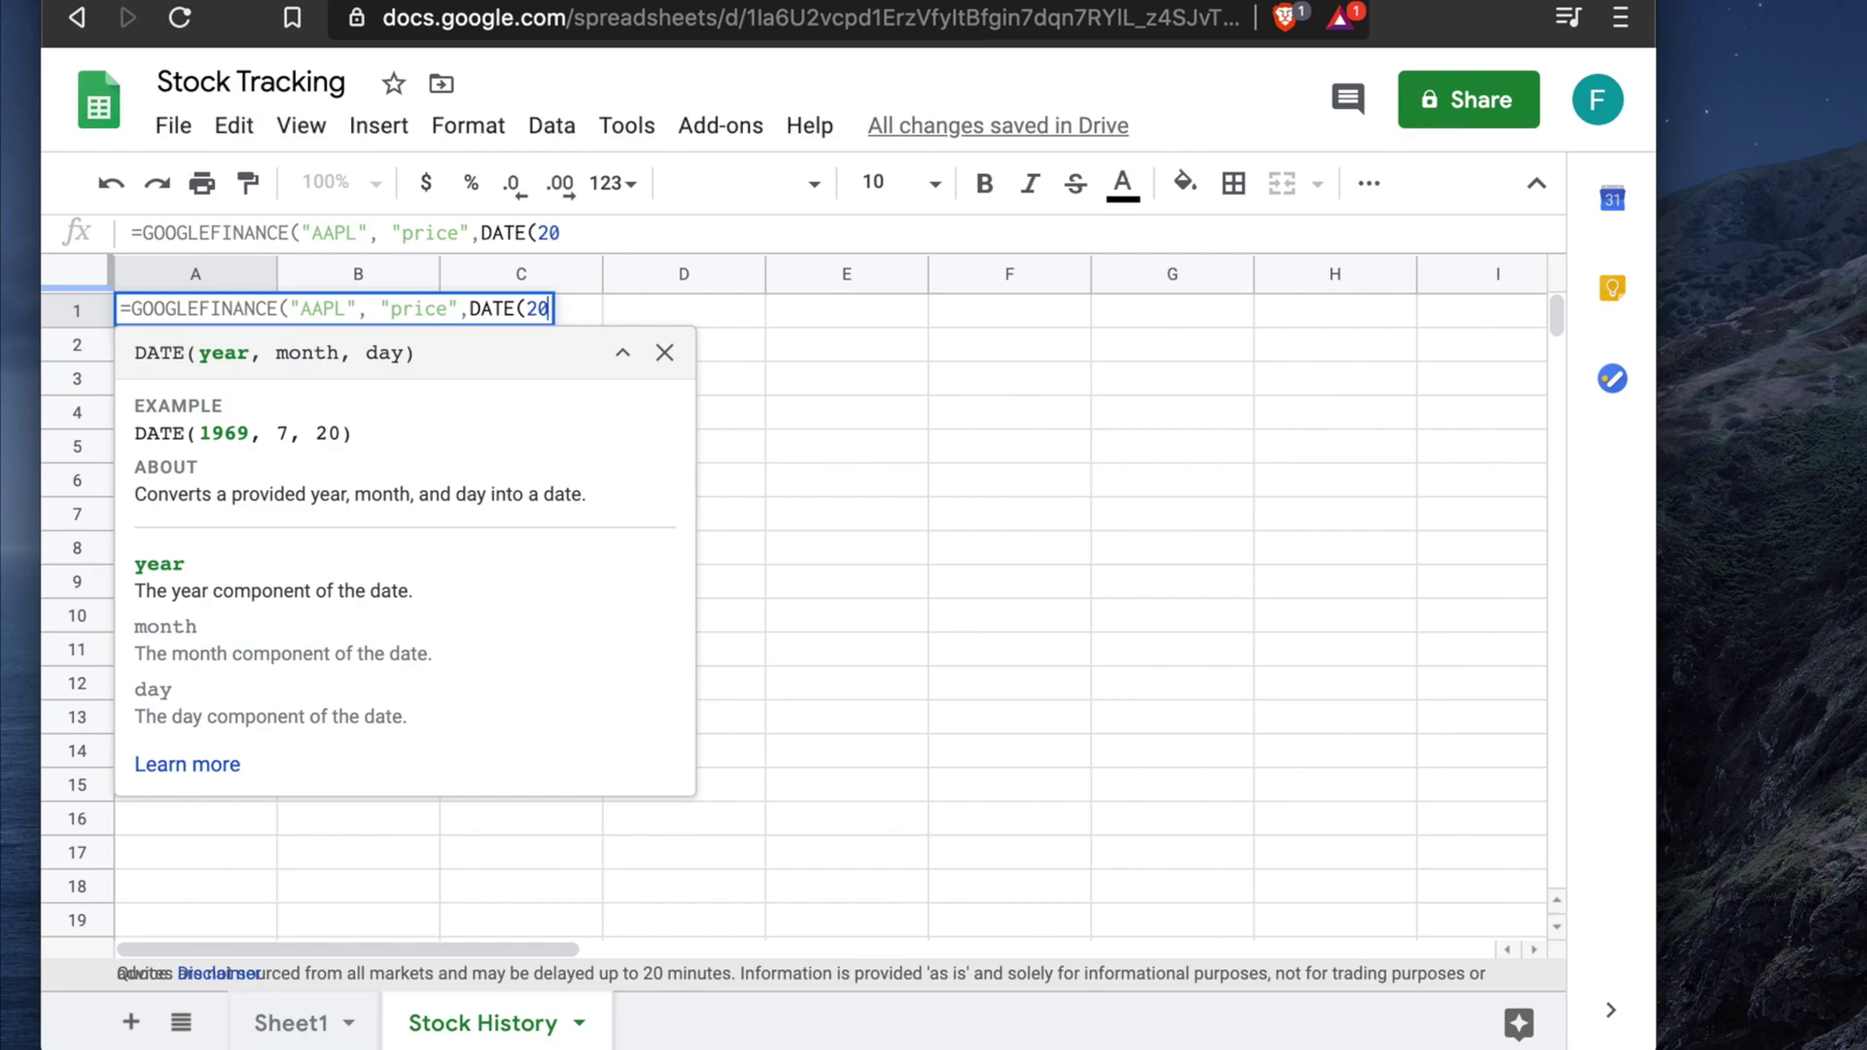
{"action": "type", "text": "20,"}
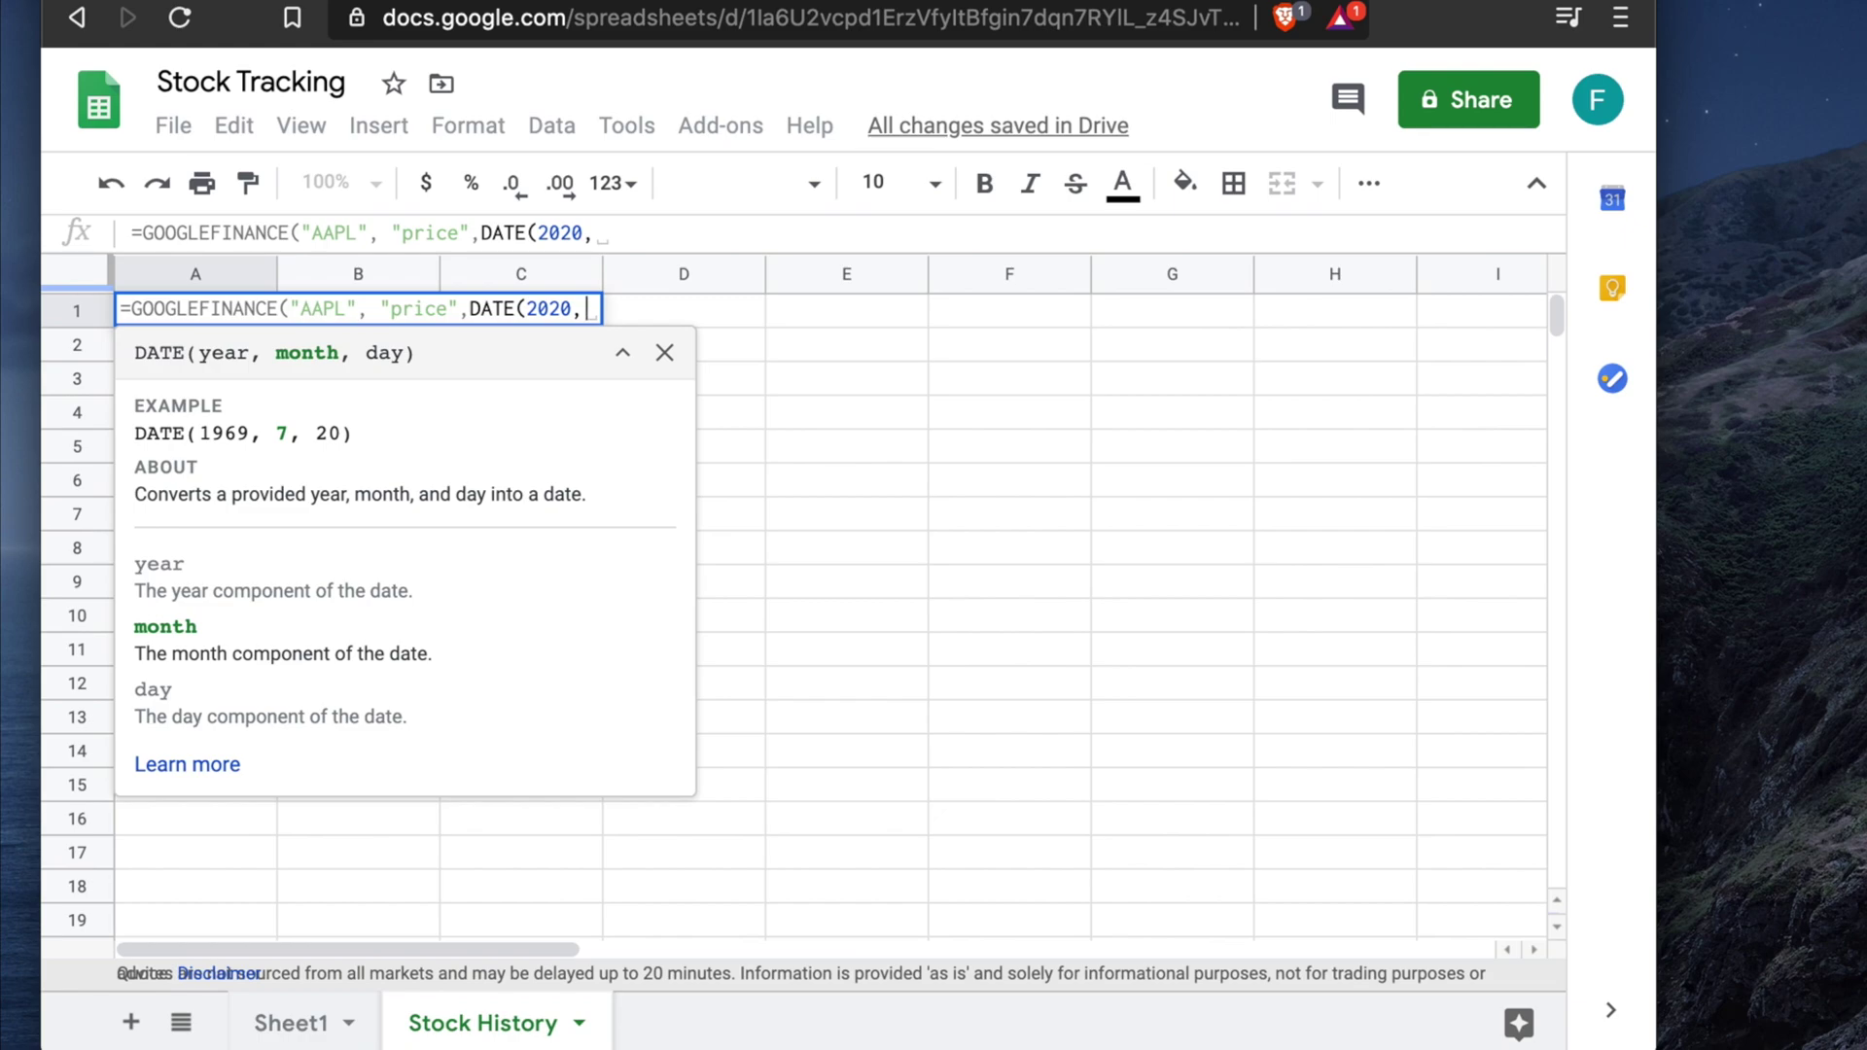
{"action": "key", "text": "BackSpace"}
{"action": "type", "text": "4,"}
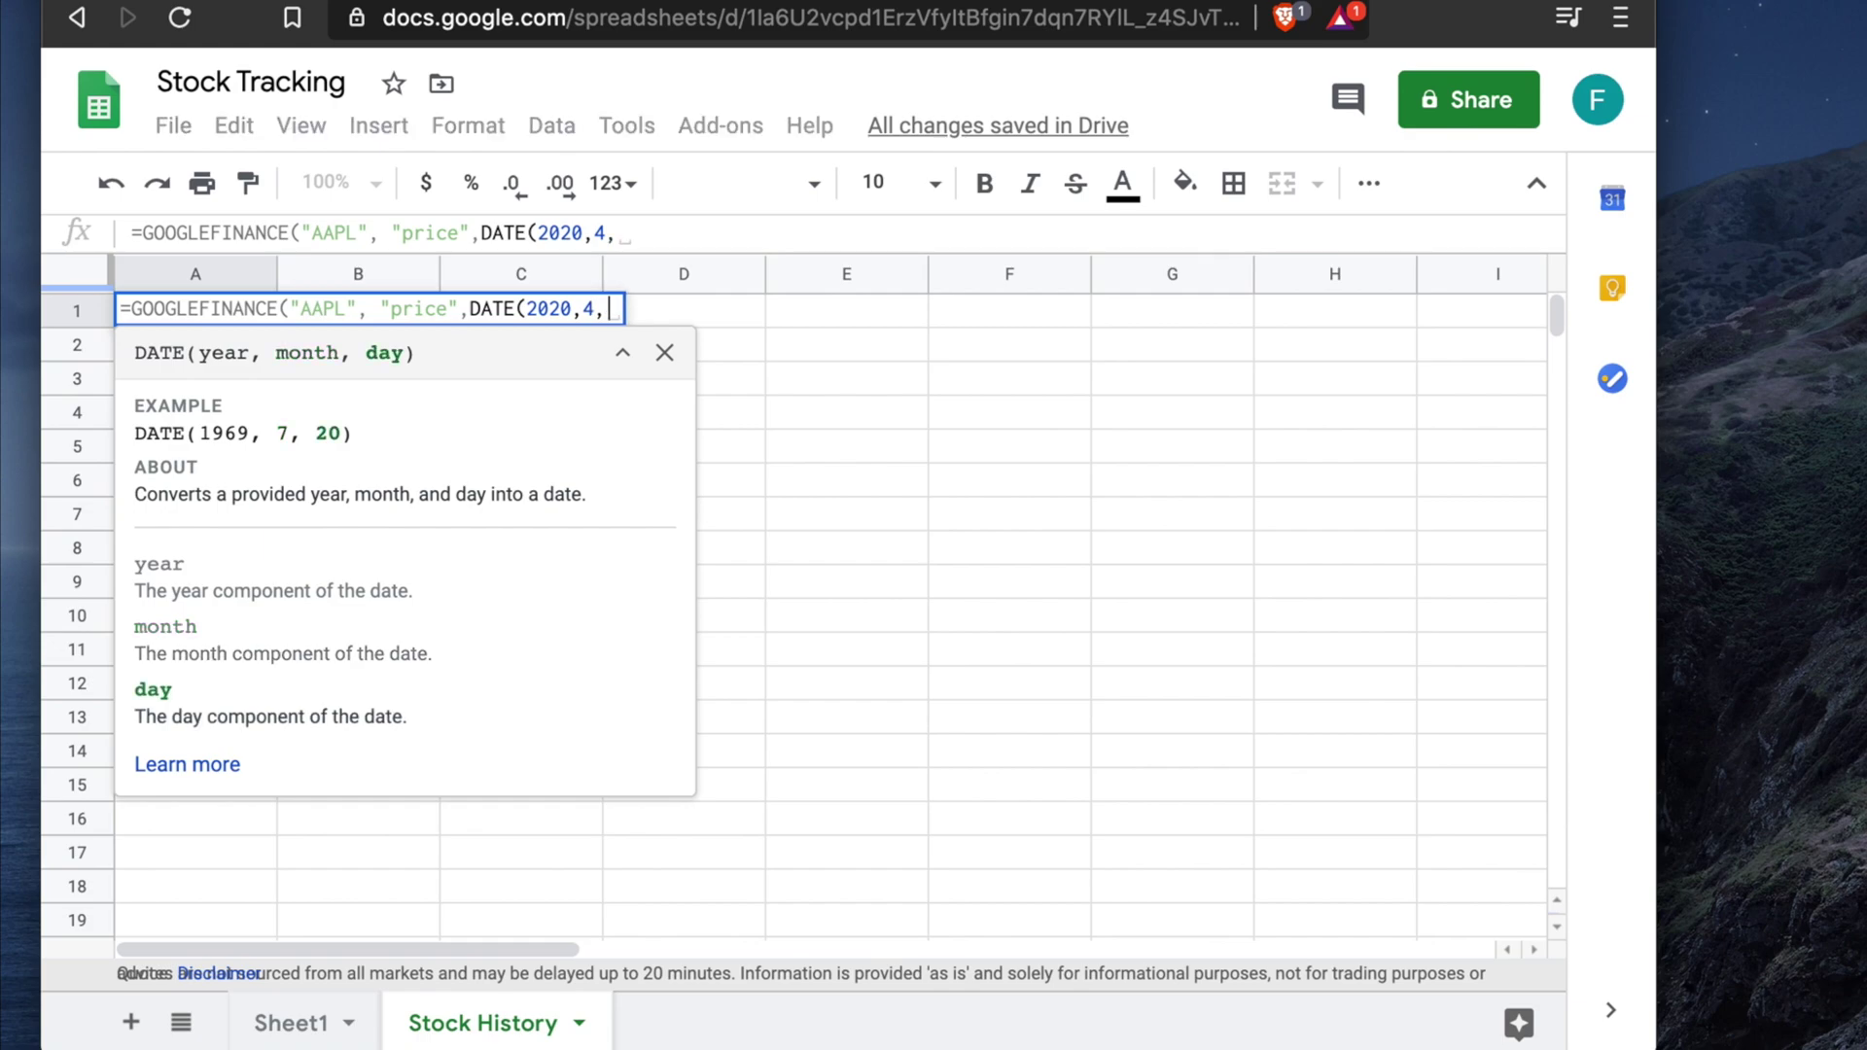
{"action": "key", "text": "BackSpace"}
{"action": "type", "text": "1"}
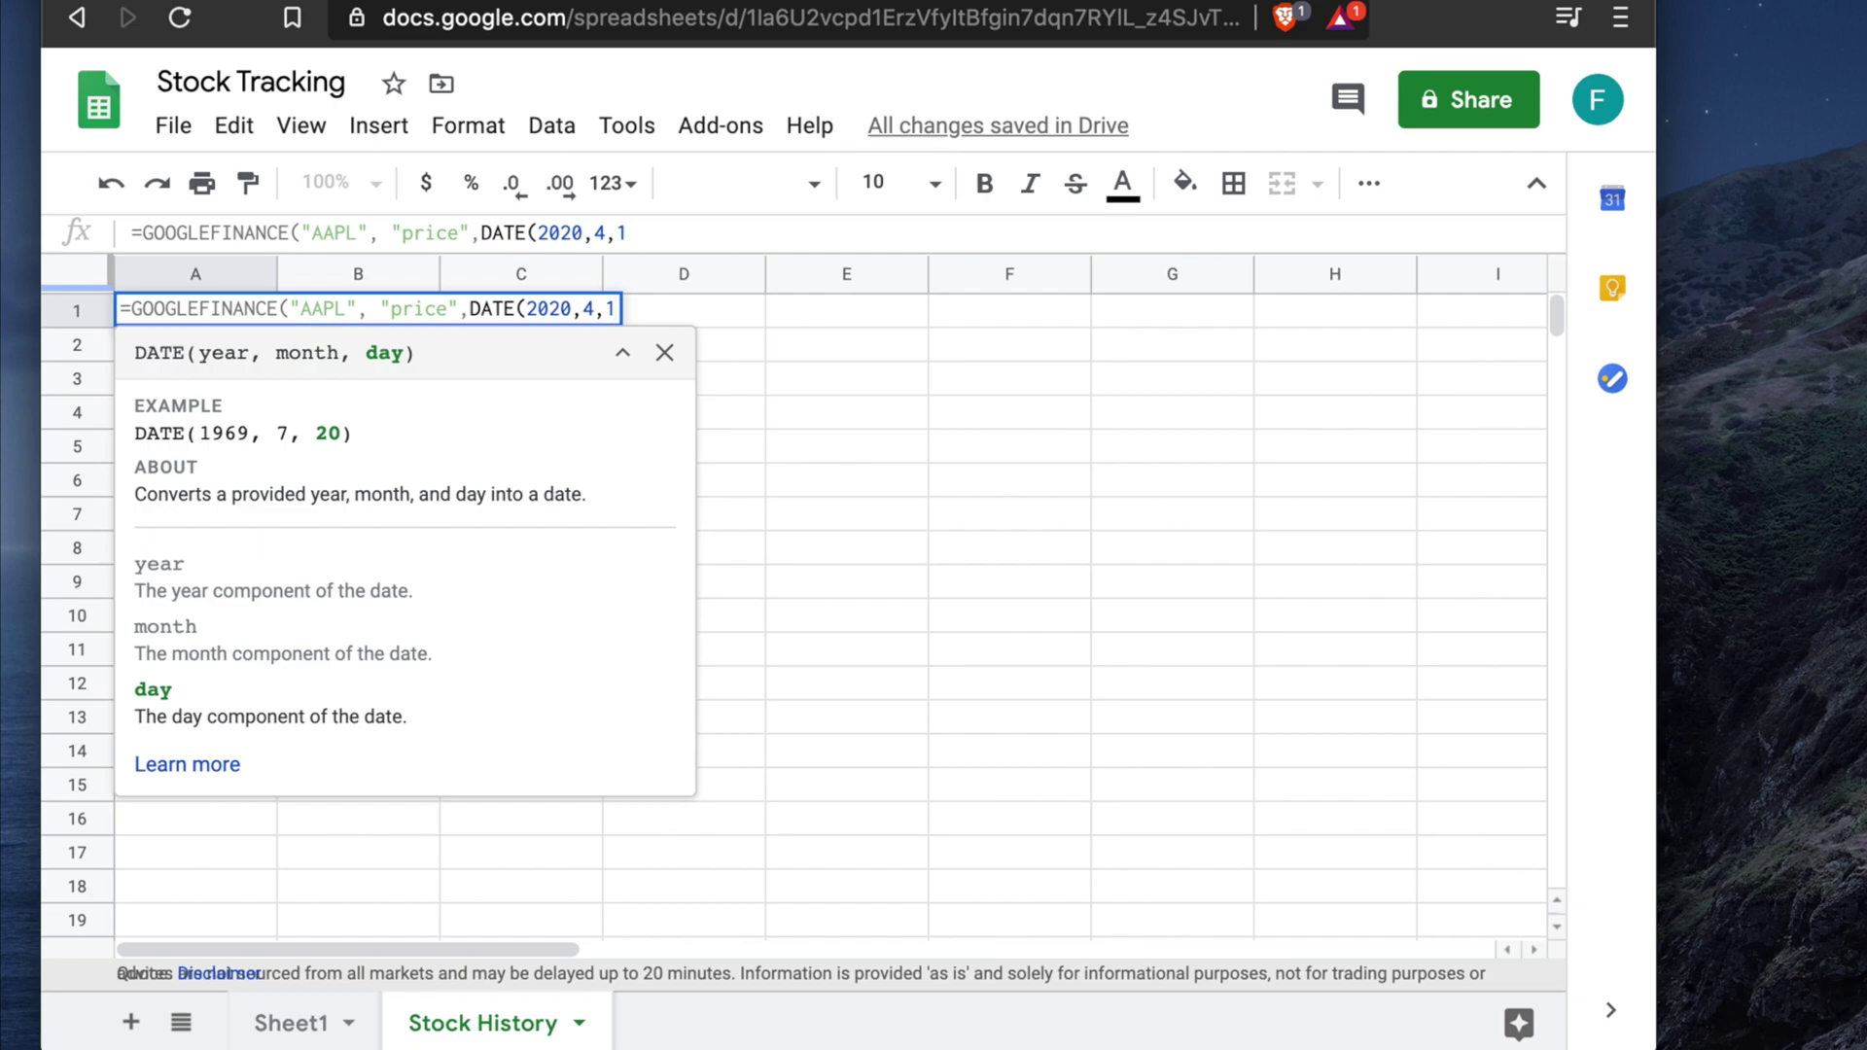
{"action": "type", "text": ")"}
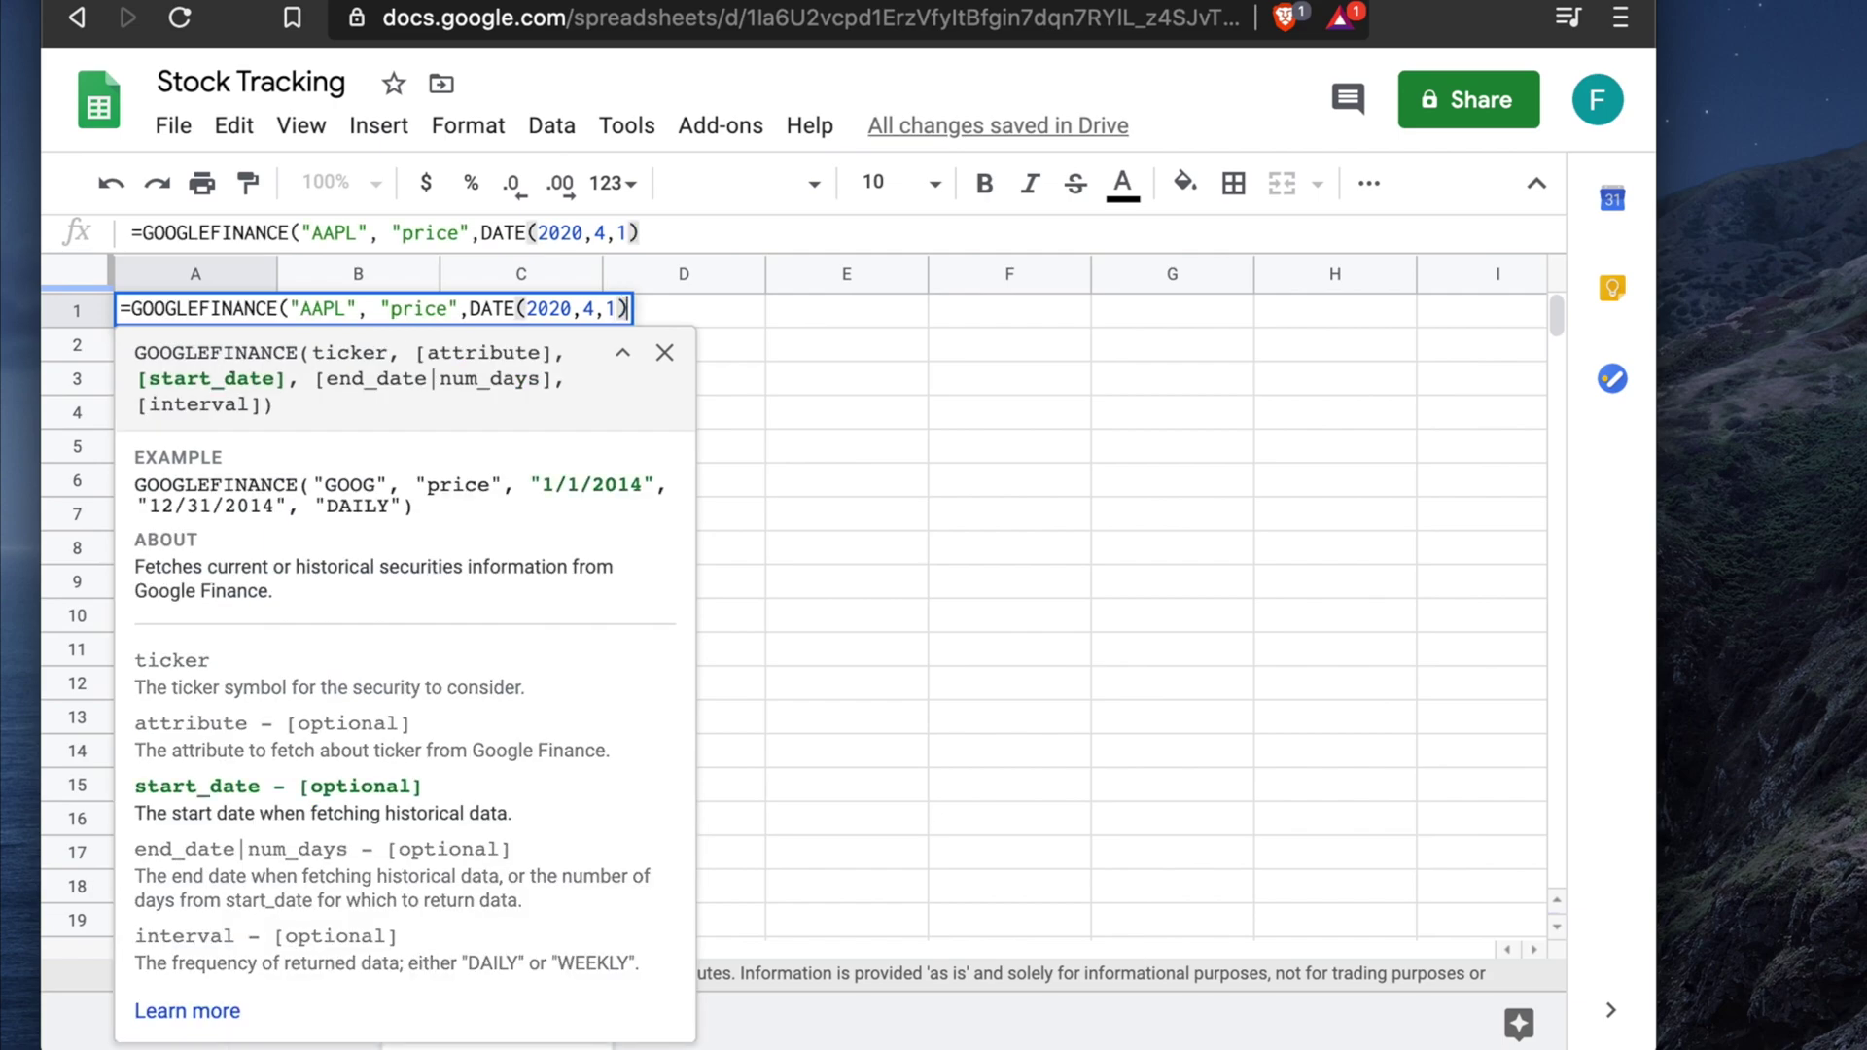
Add TODAY() as the end date argument and enter the completed GOOGLEFINANCE formula in A1.
{"action": "type", "text": ","}
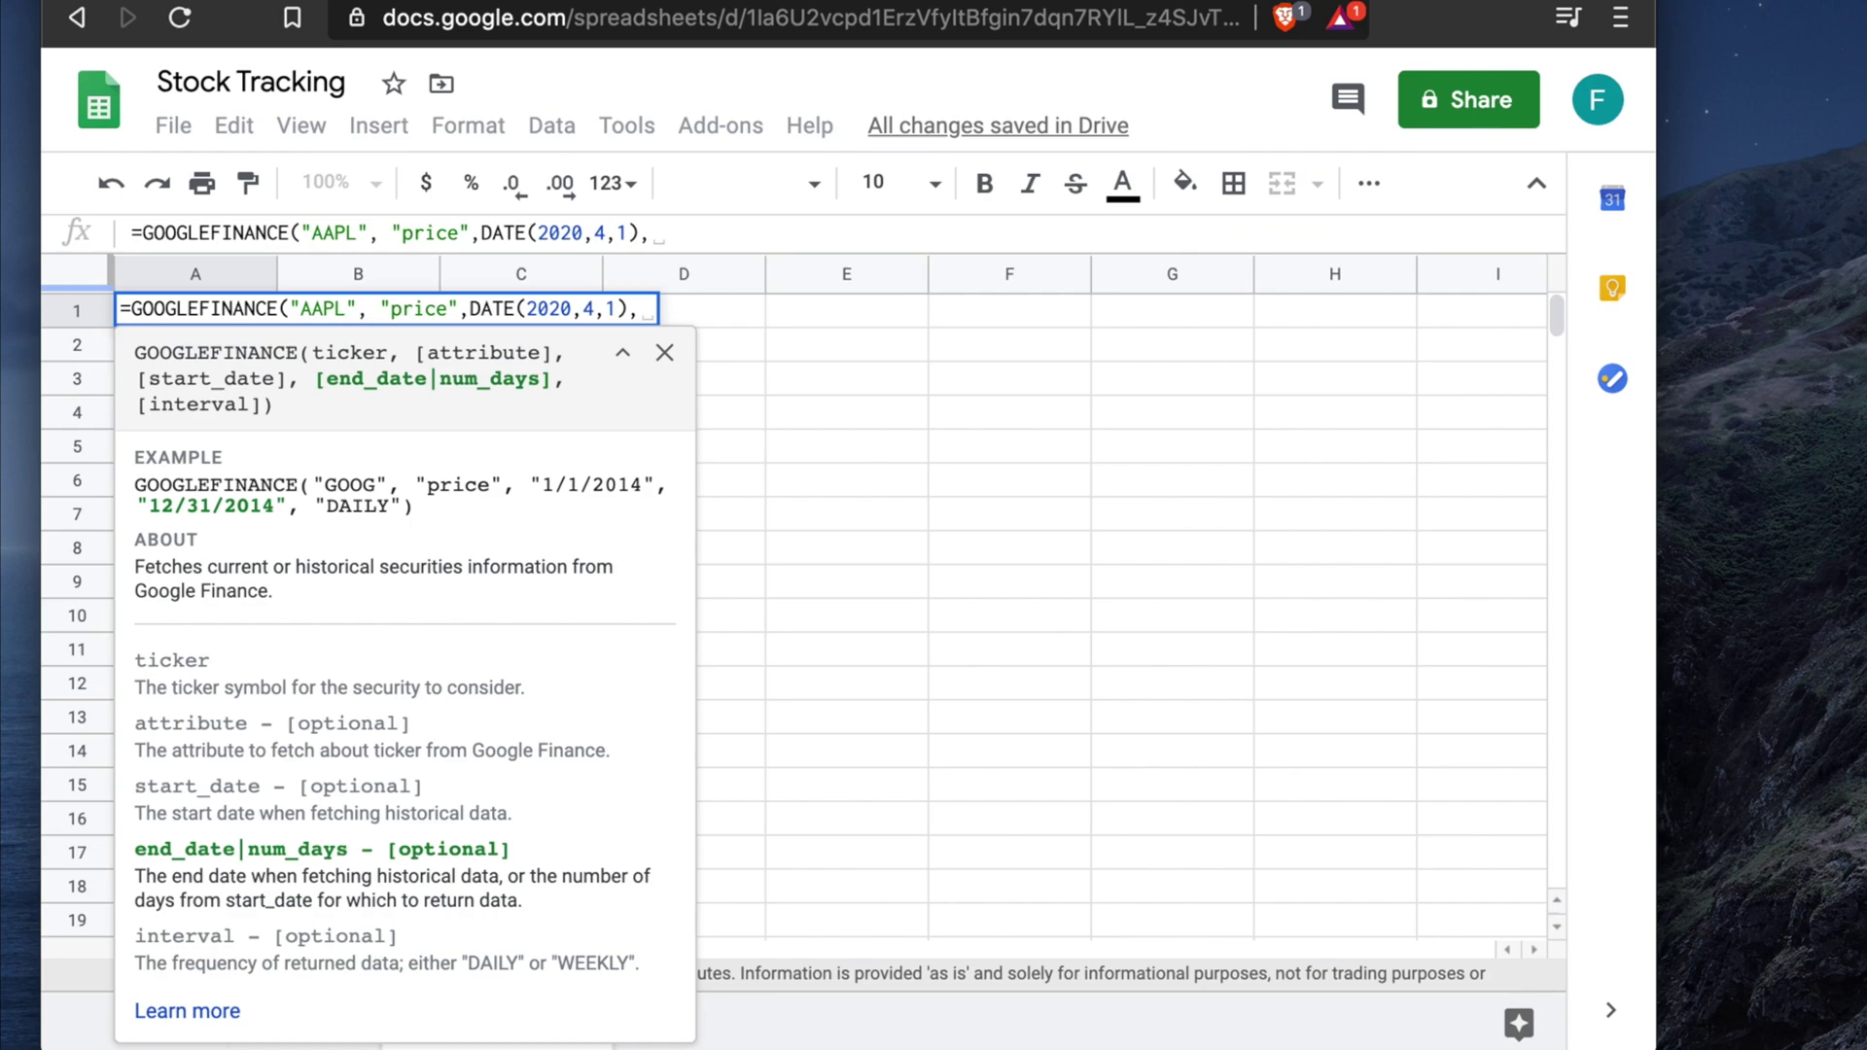
{"action": "key", "text": "BackSpace"}
{"action": "type", "text": "TOD"}
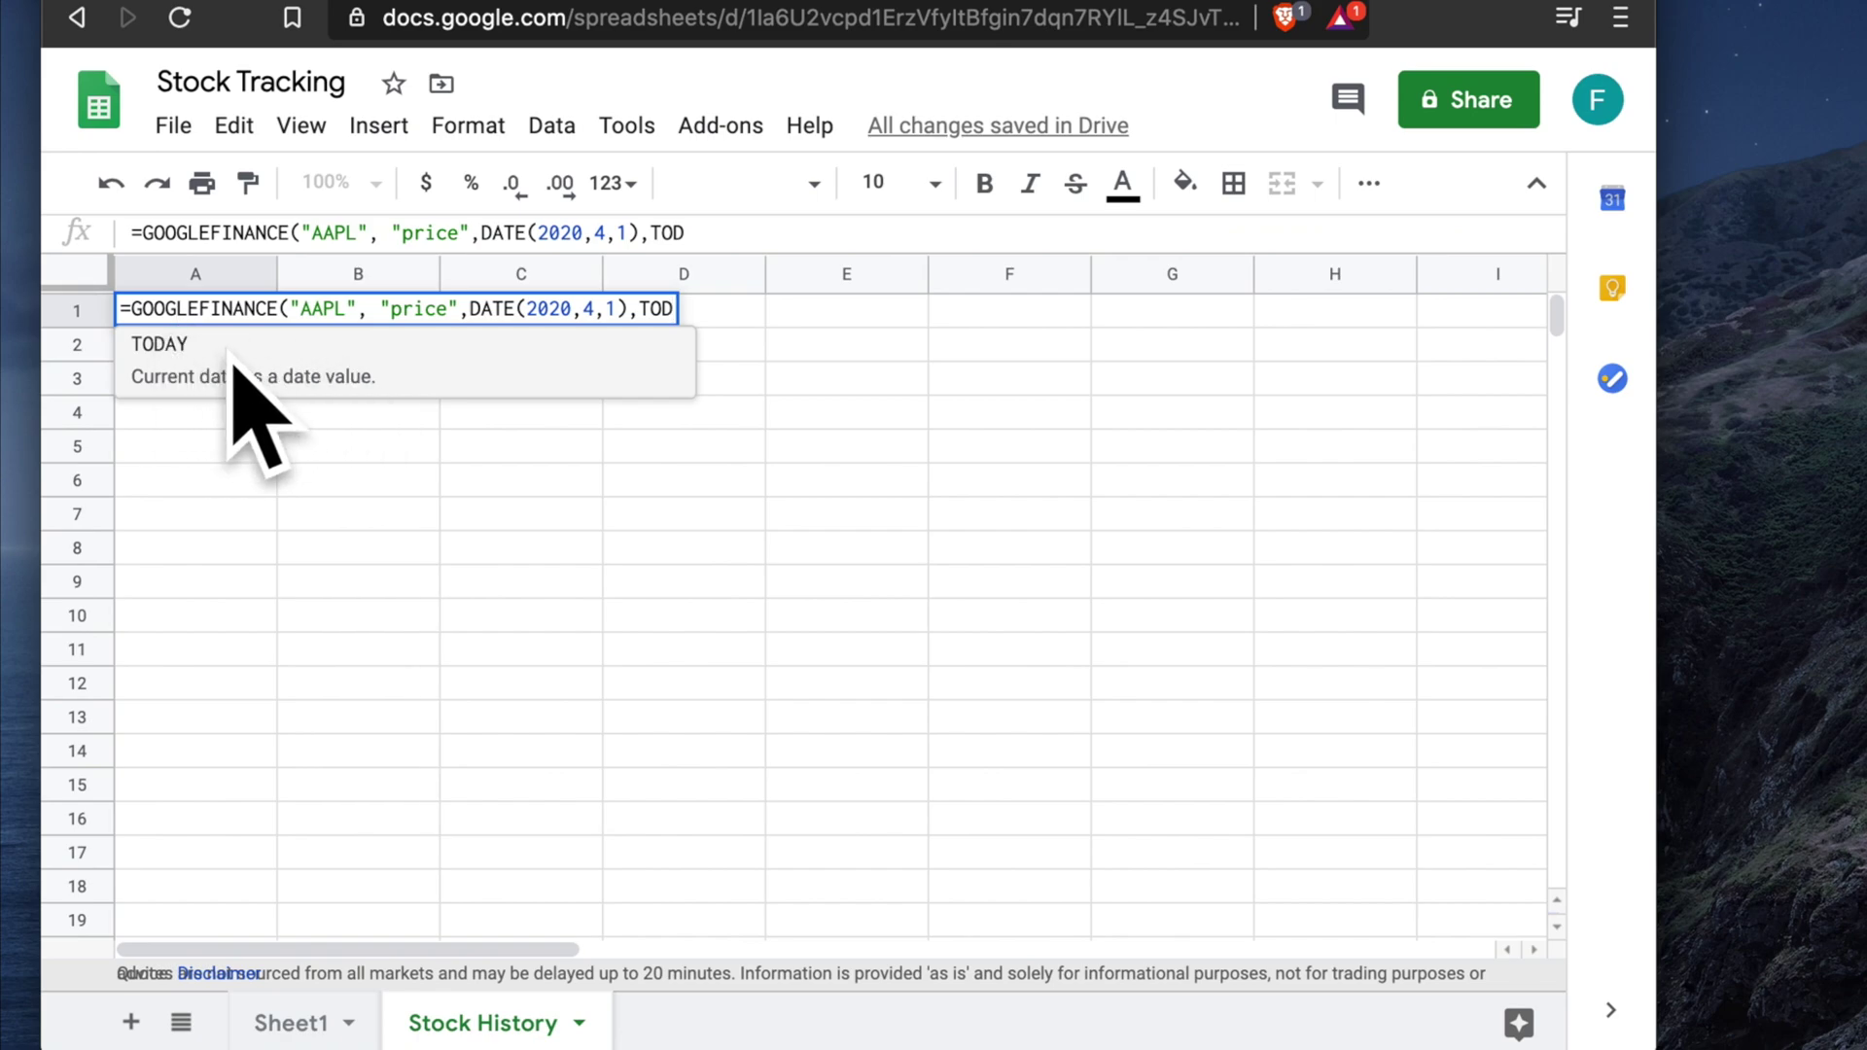
{"action": "left_click", "coordinate": [185, 352]}
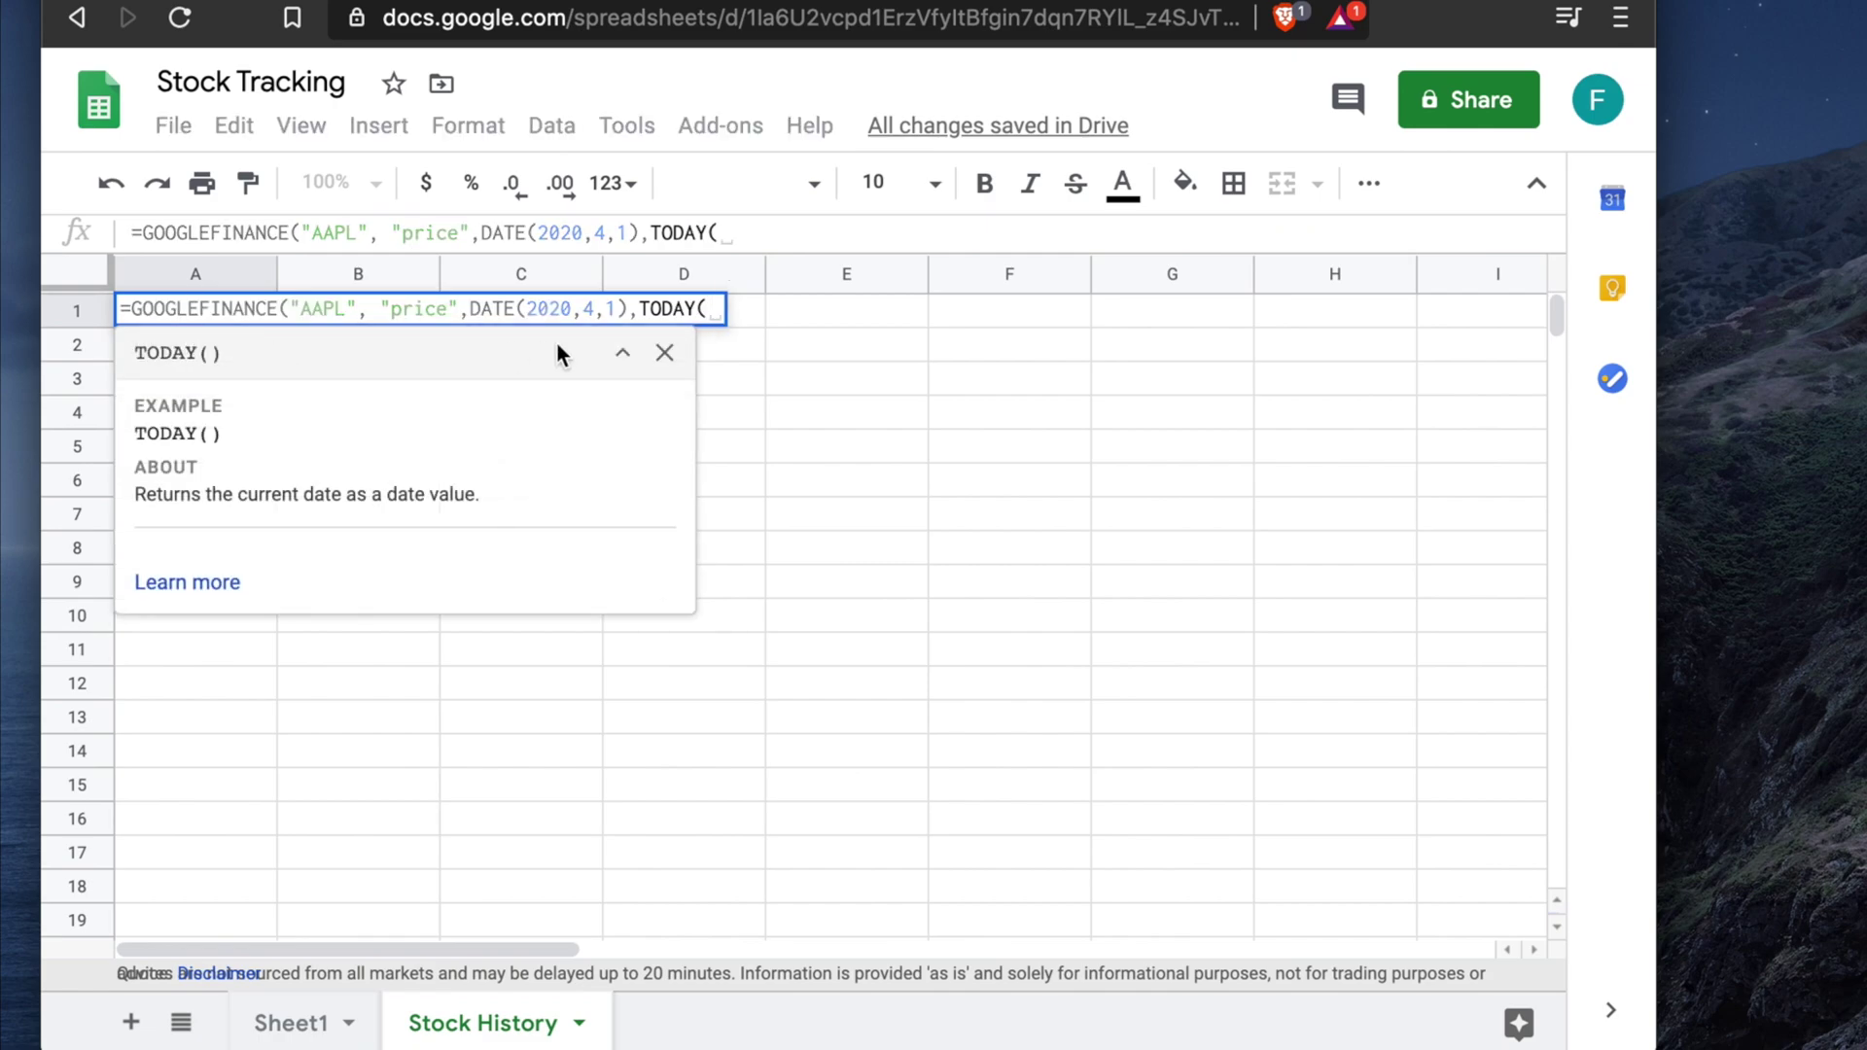
{"action": "type", "text": ")"}
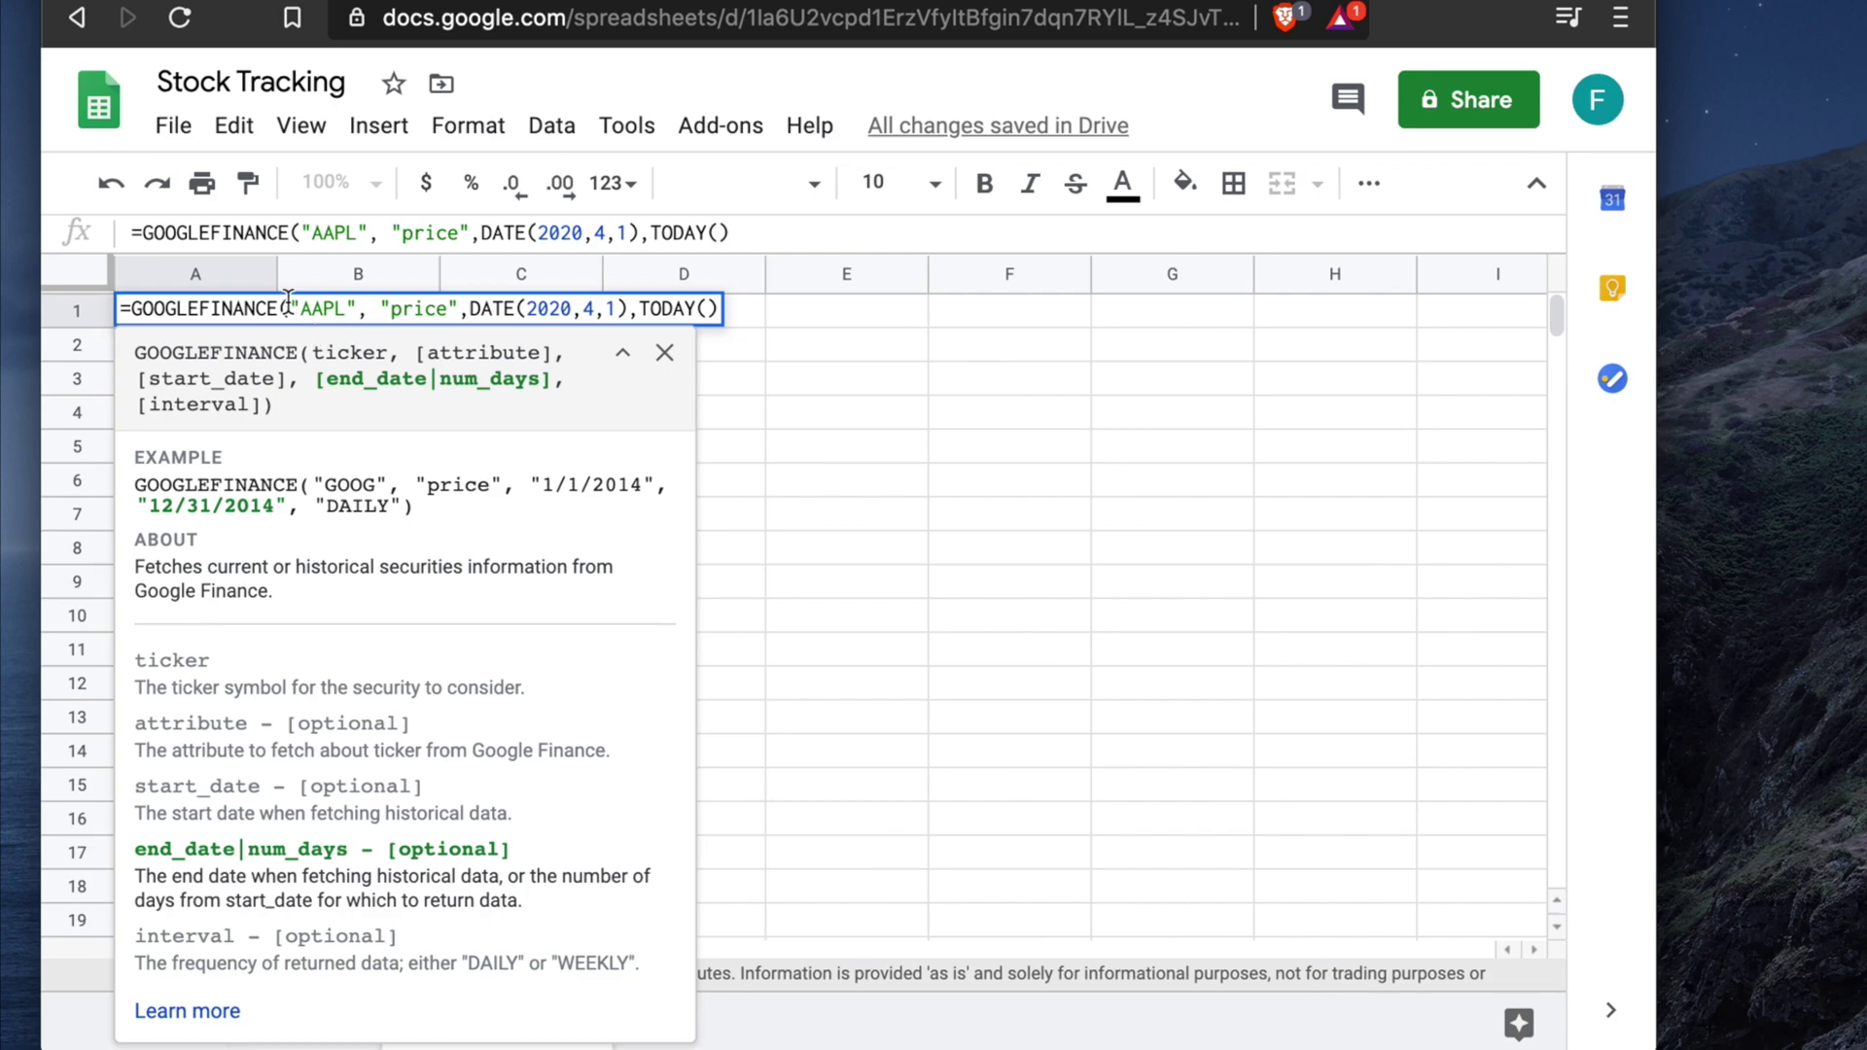
{"action": "type", "text": ")"}
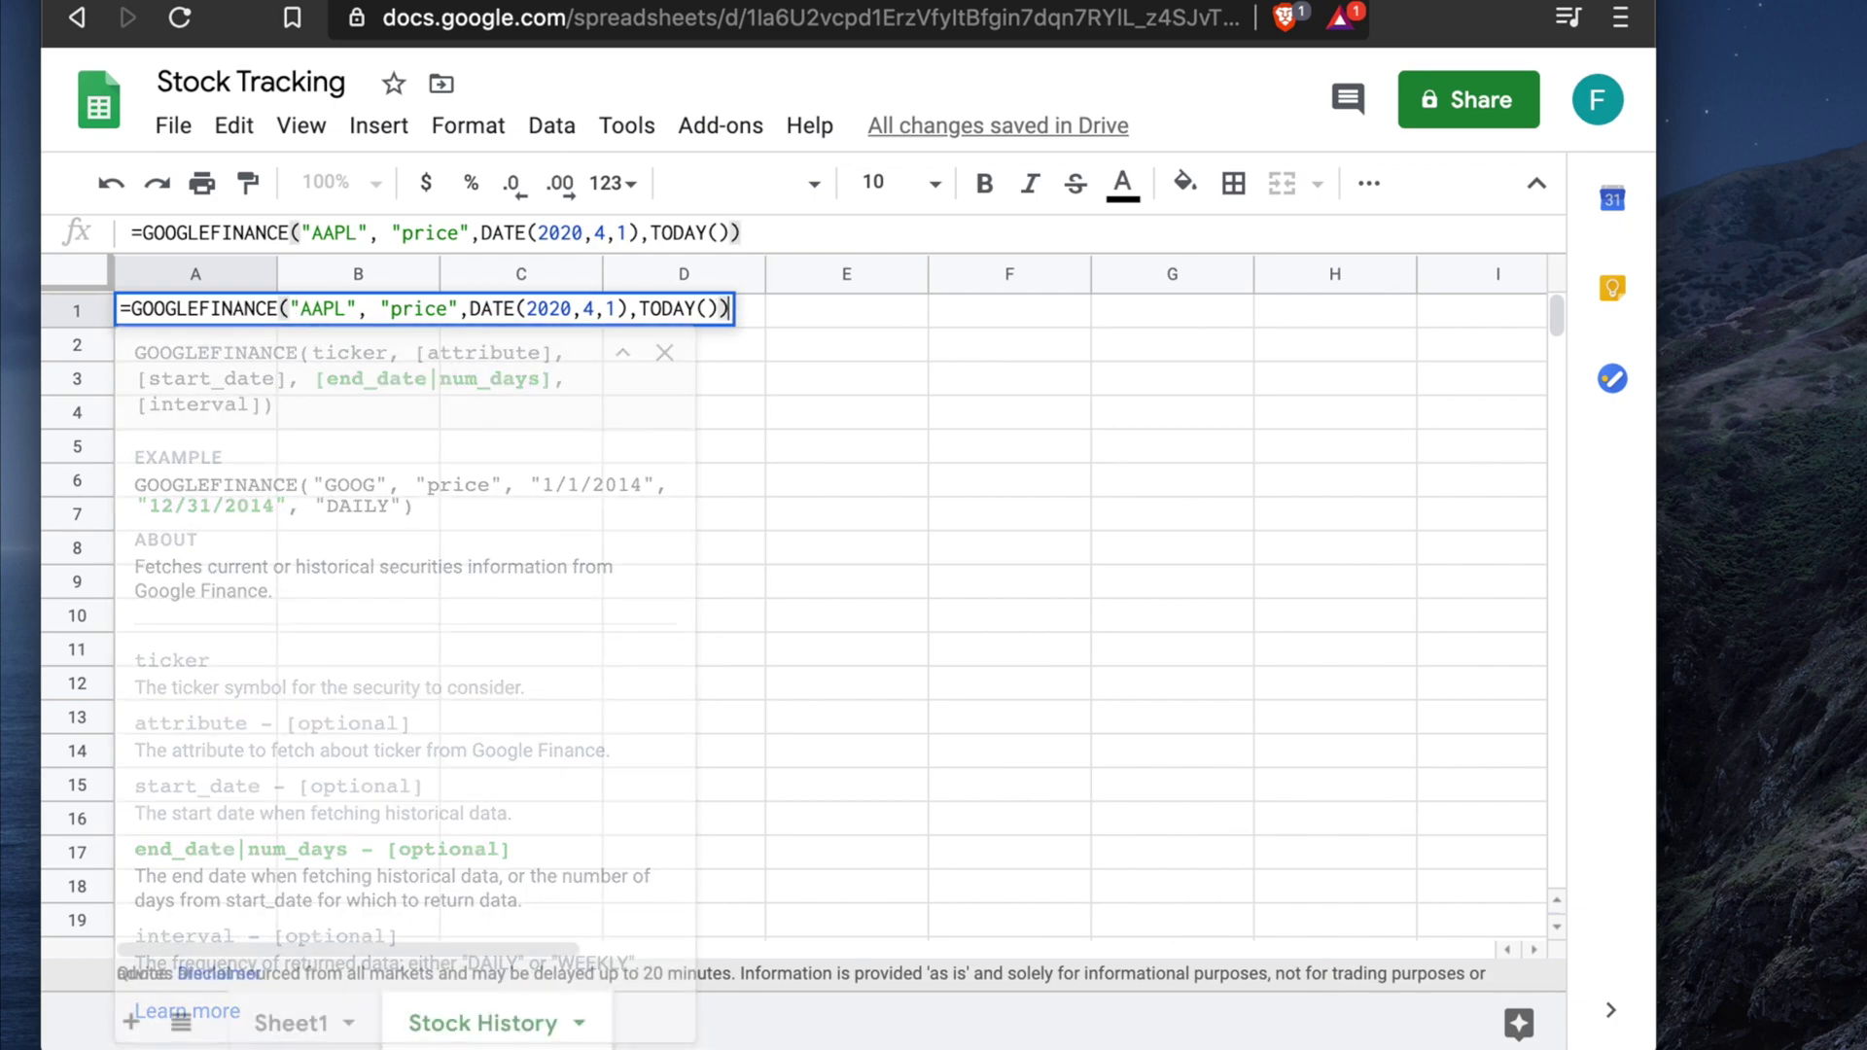
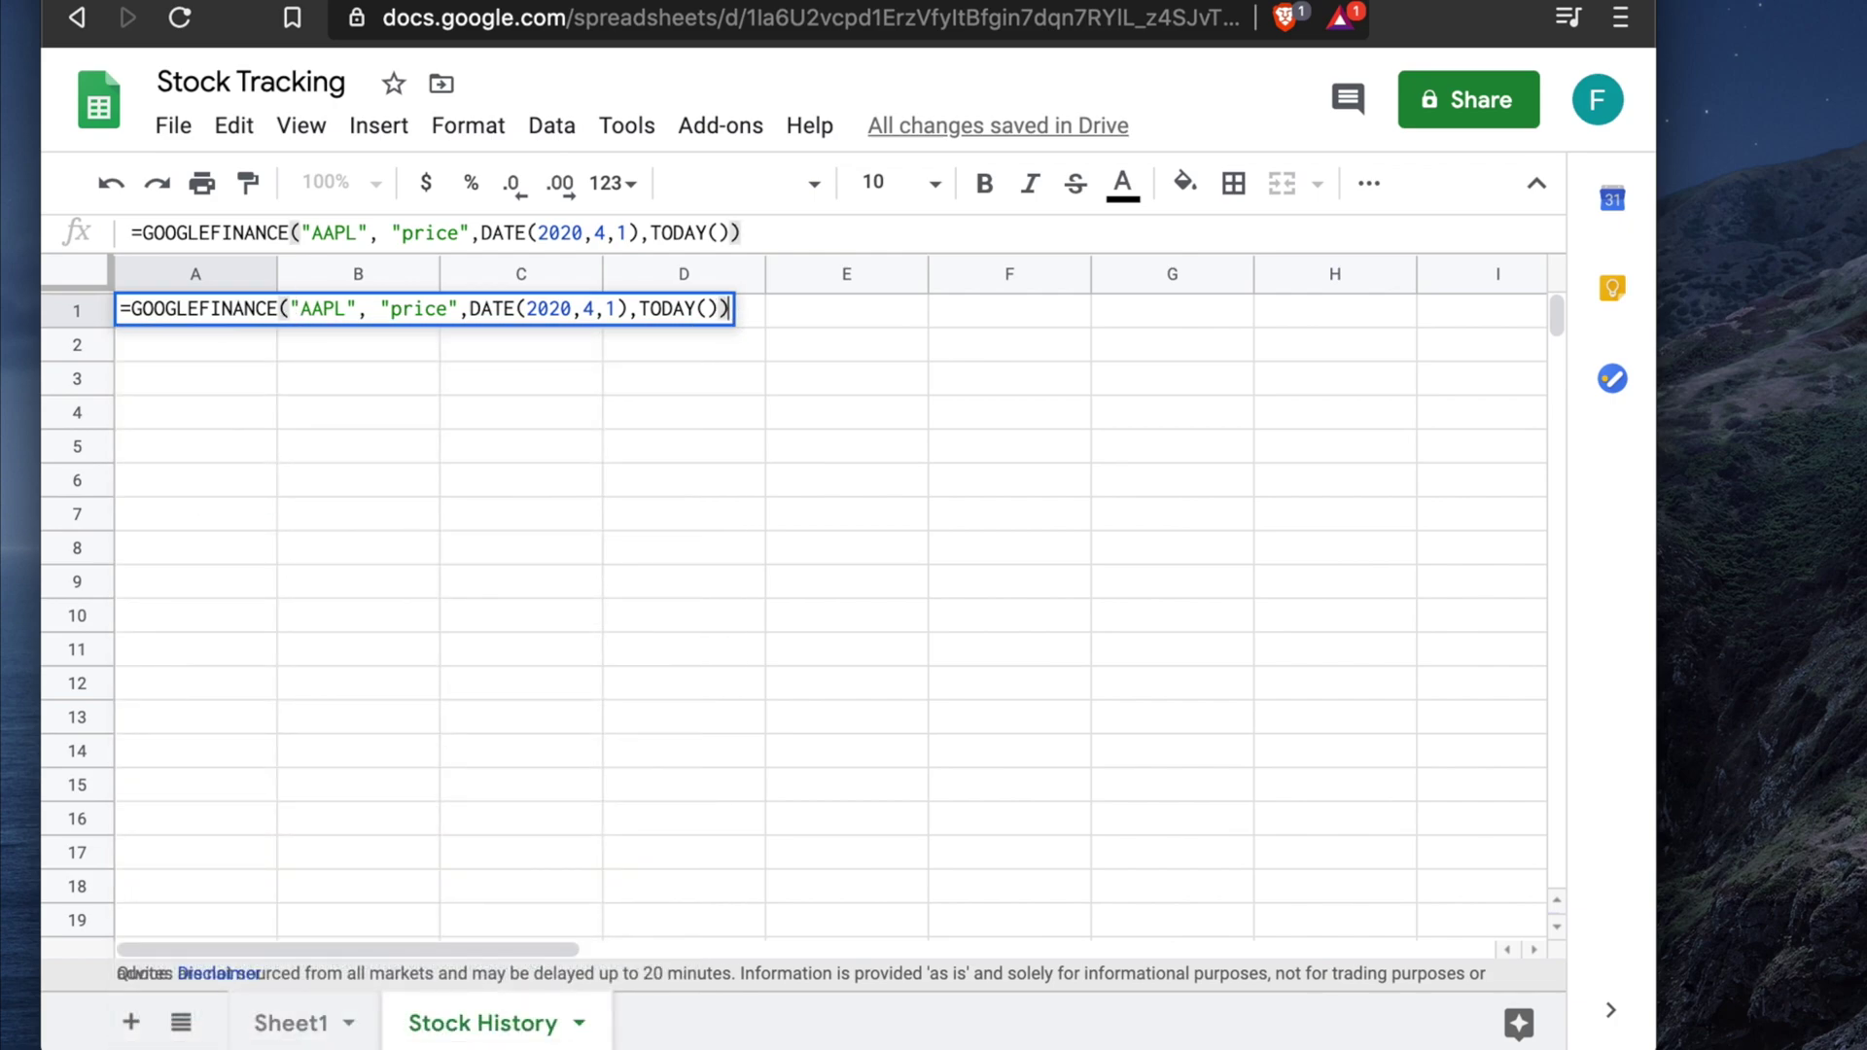
{"action": "key", "text": "Return"}
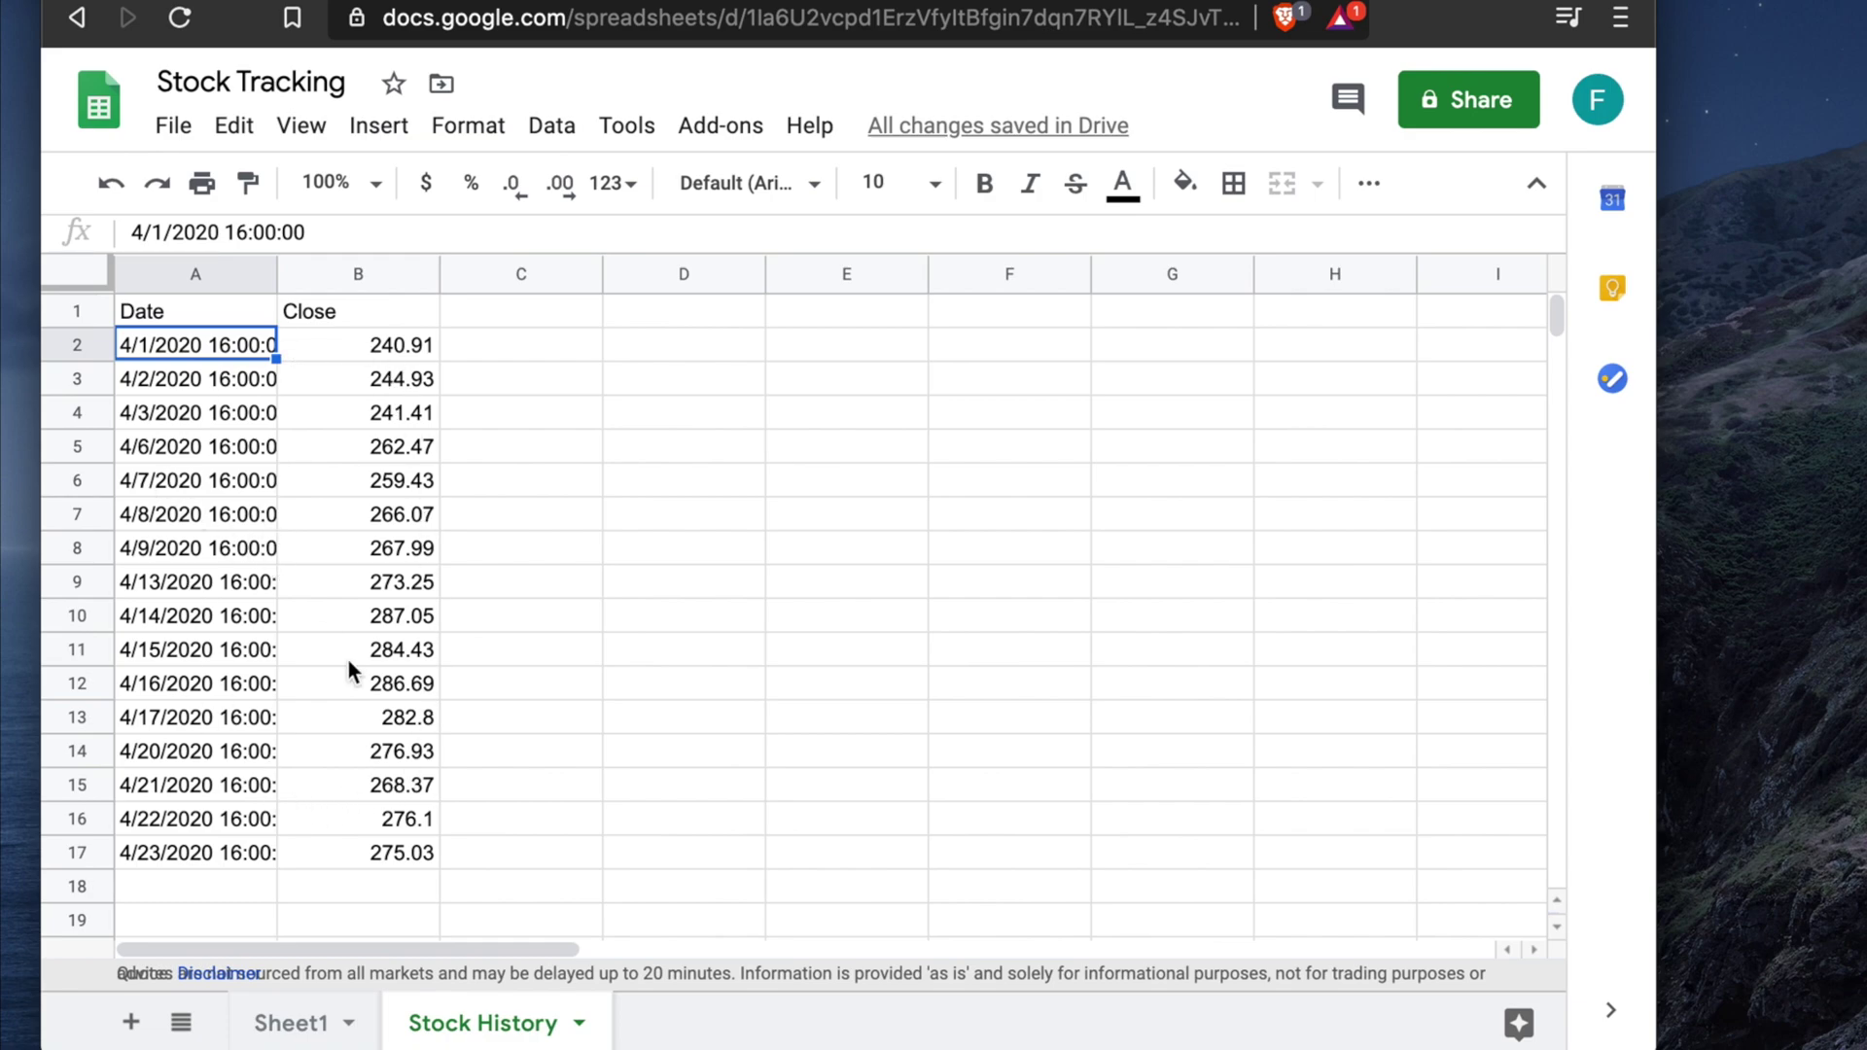
Change the start date in the A1 GOOGLEFINANCE formula to DATE(2019,4,23).
{"action": "left_click", "coordinate": [212, 305]}
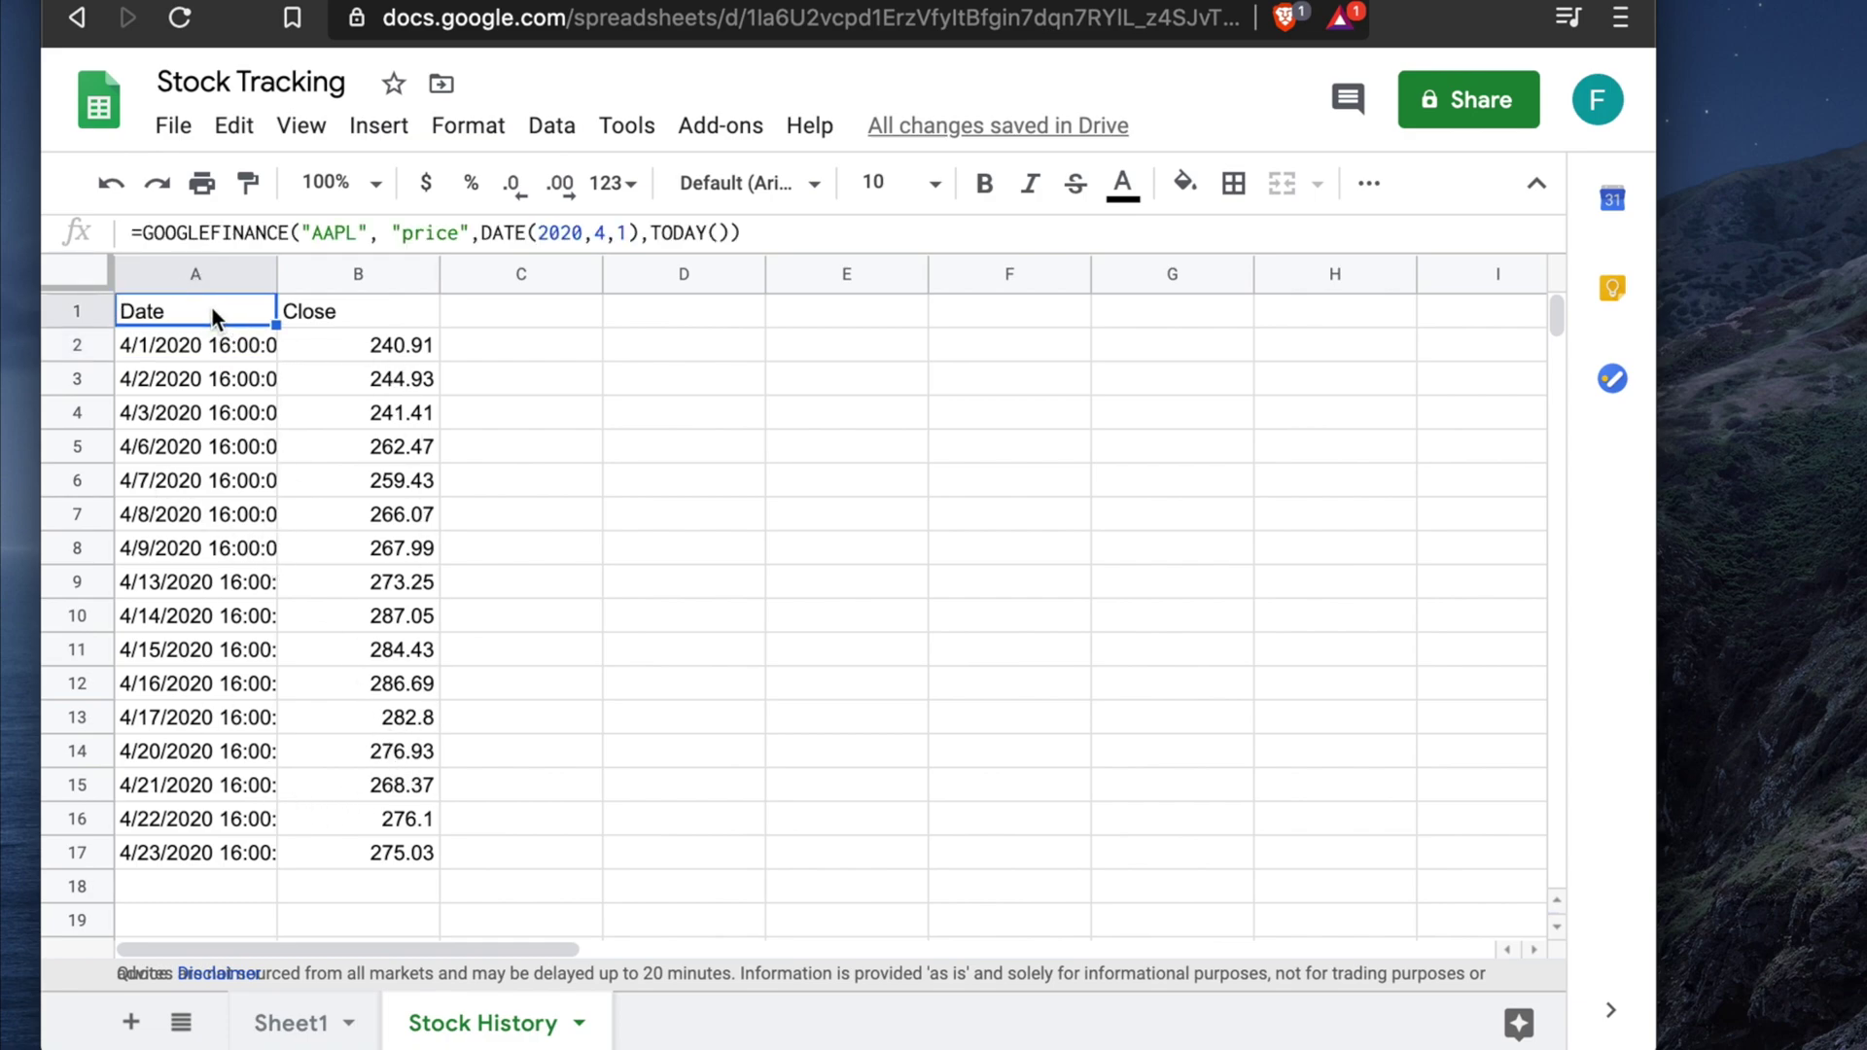
{"action": "left_click_drag", "start_coordinate": [803, 237], "coordinate": [102, 231]}
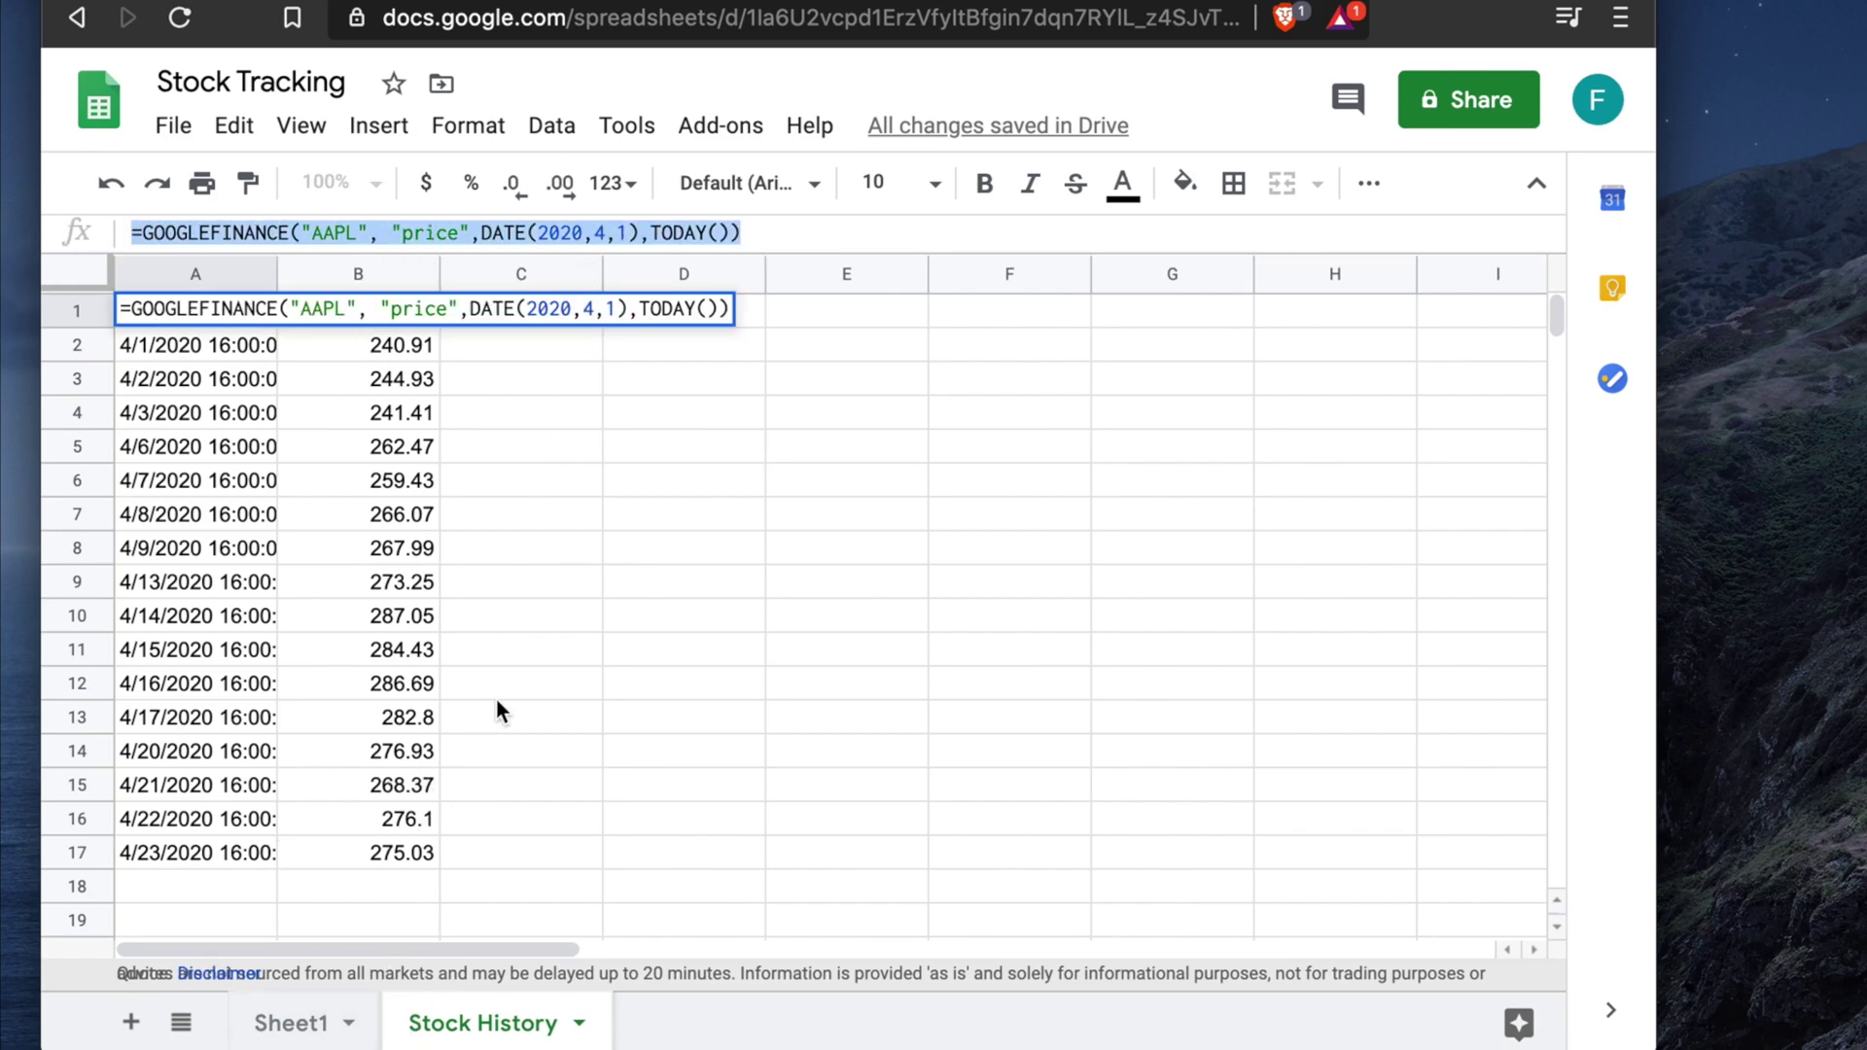
{"action": "left_click", "coordinate": [483, 237]}
{"action": "left_click", "coordinate": [737, 234]}
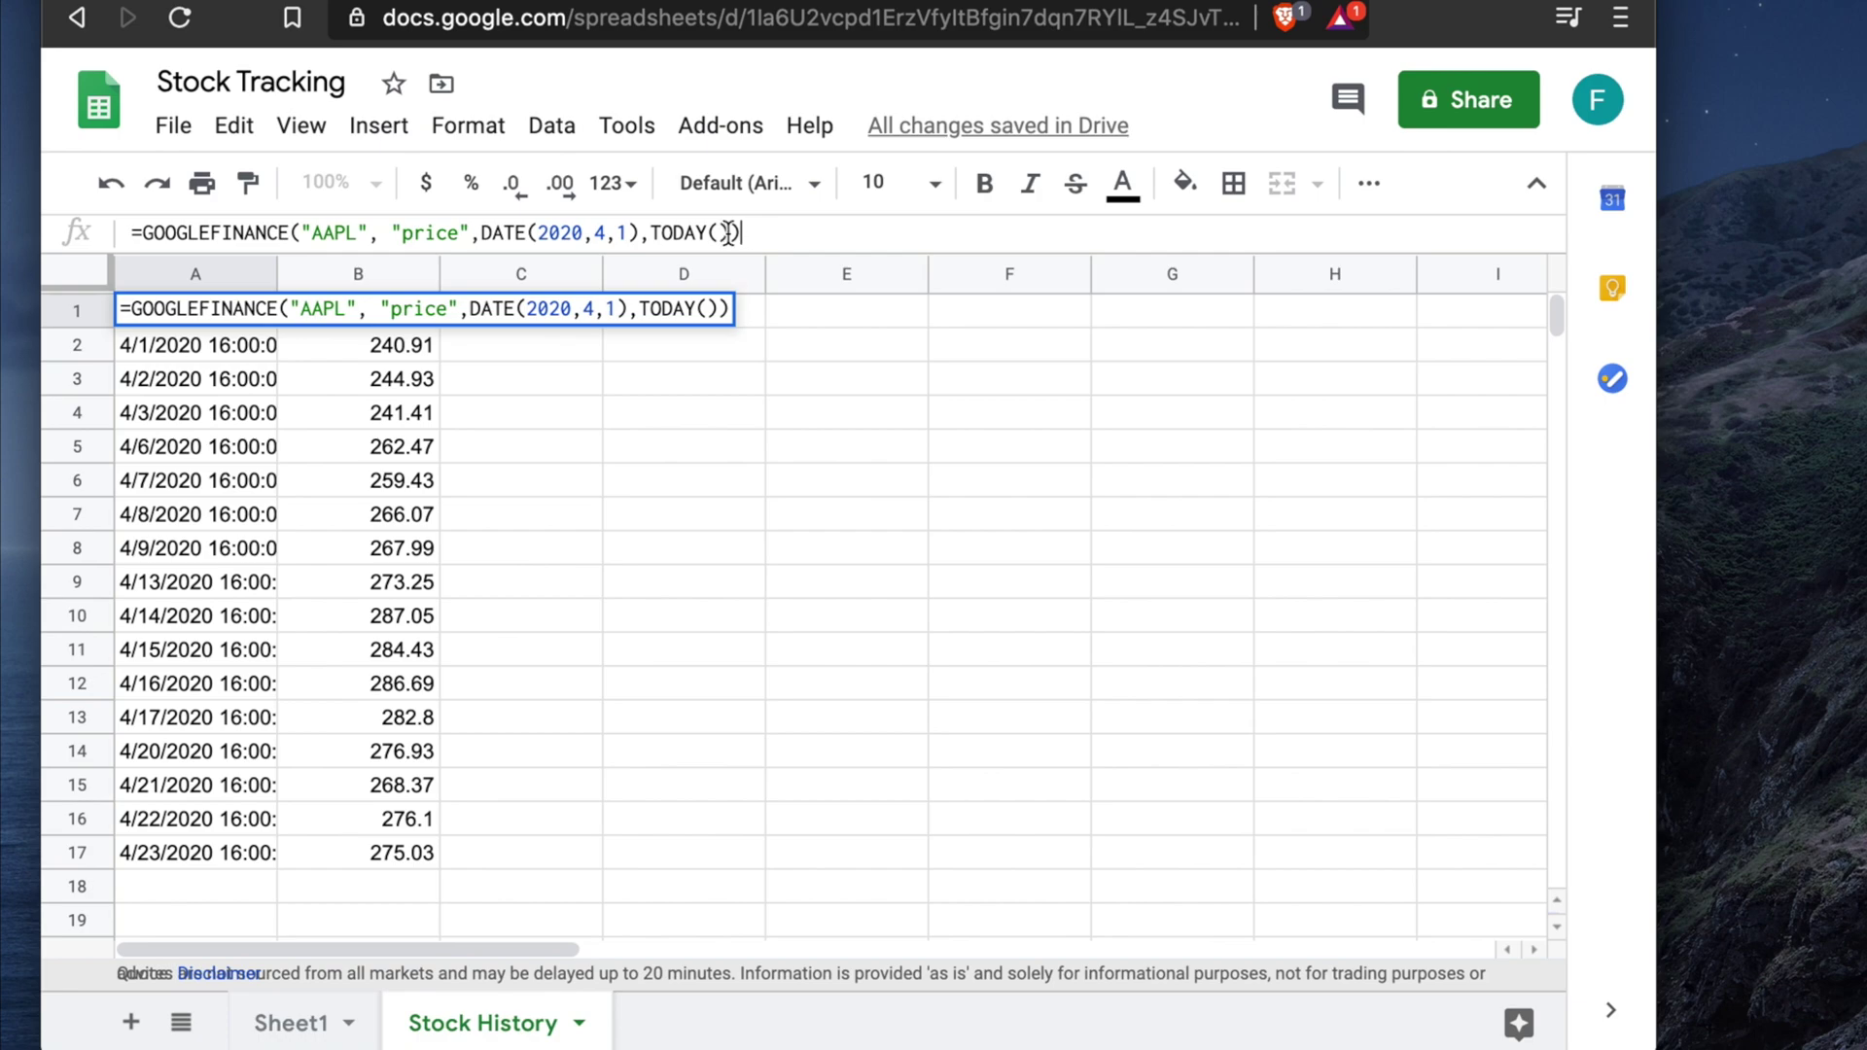
{"action": "left_click", "coordinate": [580, 233]}
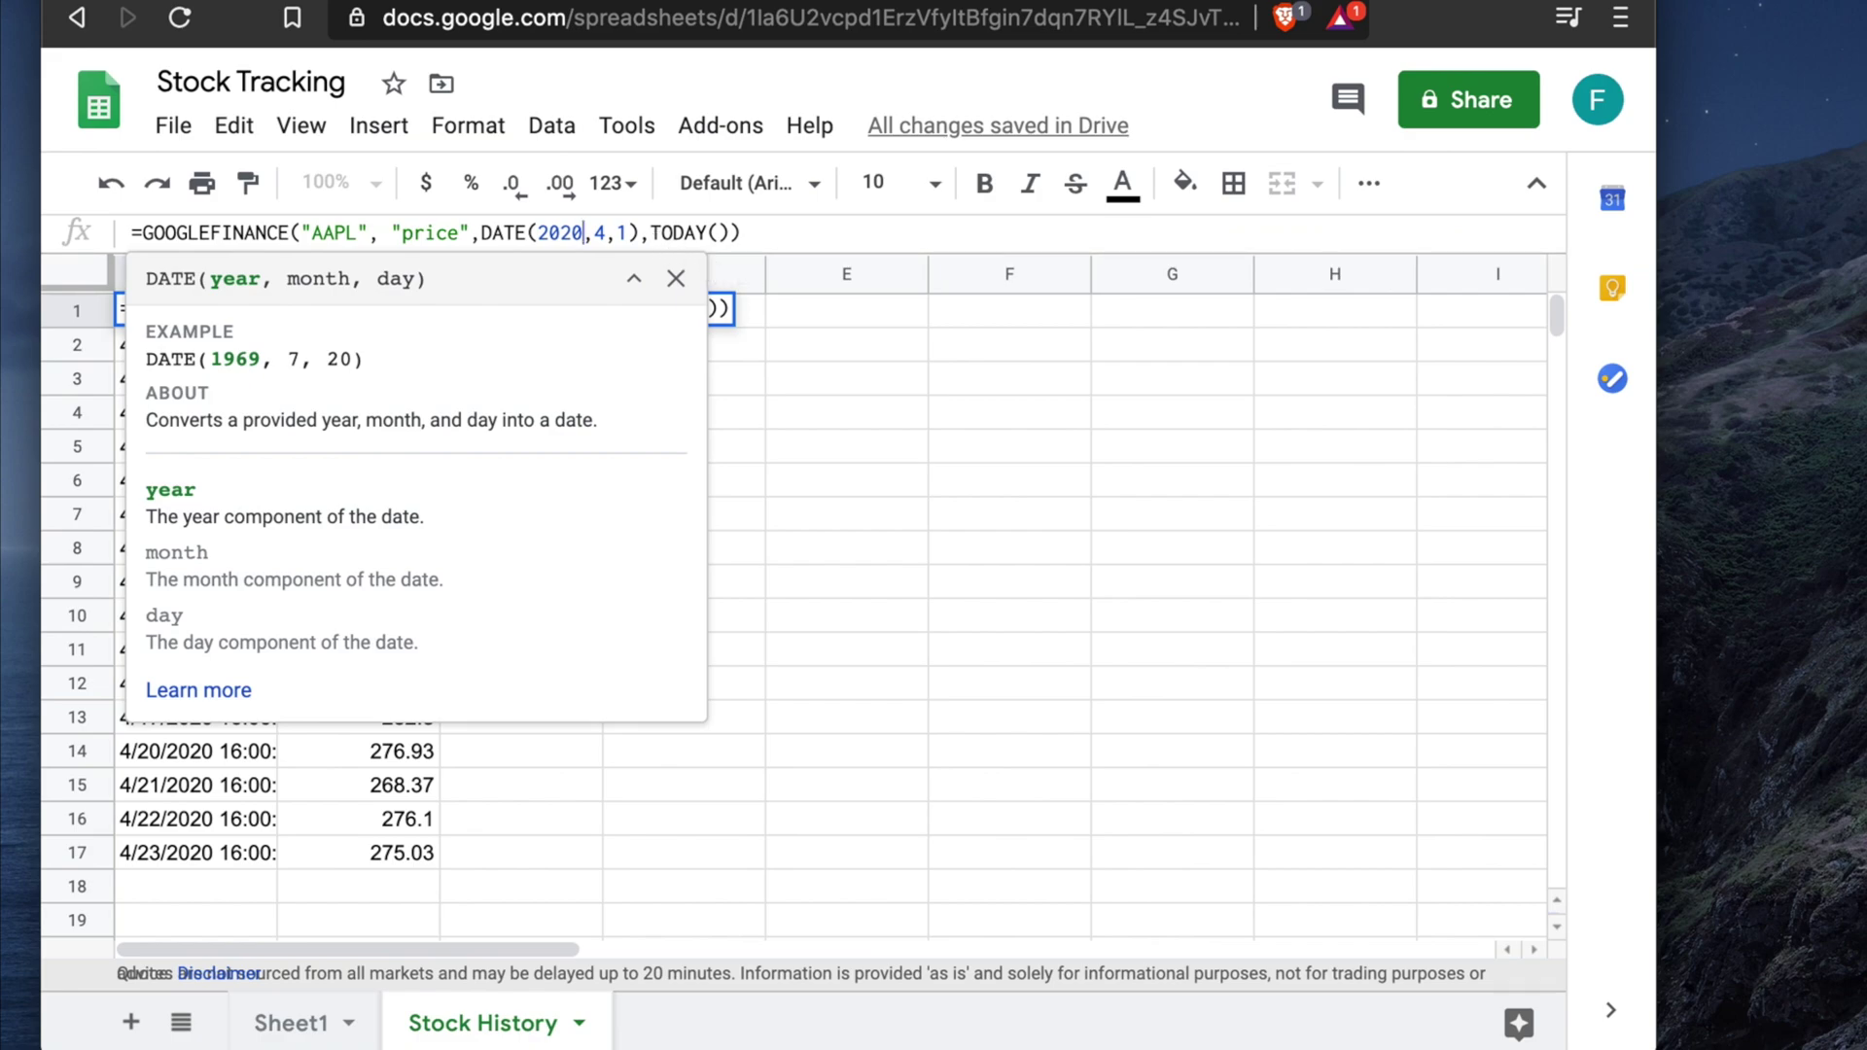
{"action": "key", "text": "BackSpace"}
{"action": "key", "text": "BackSpace"}
{"action": "type", "text": "19"}
{"action": "left_click", "coordinate": [623, 236]}
{"action": "double_click", "coordinate": [623, 236]}
{"action": "type", "text": "23"}
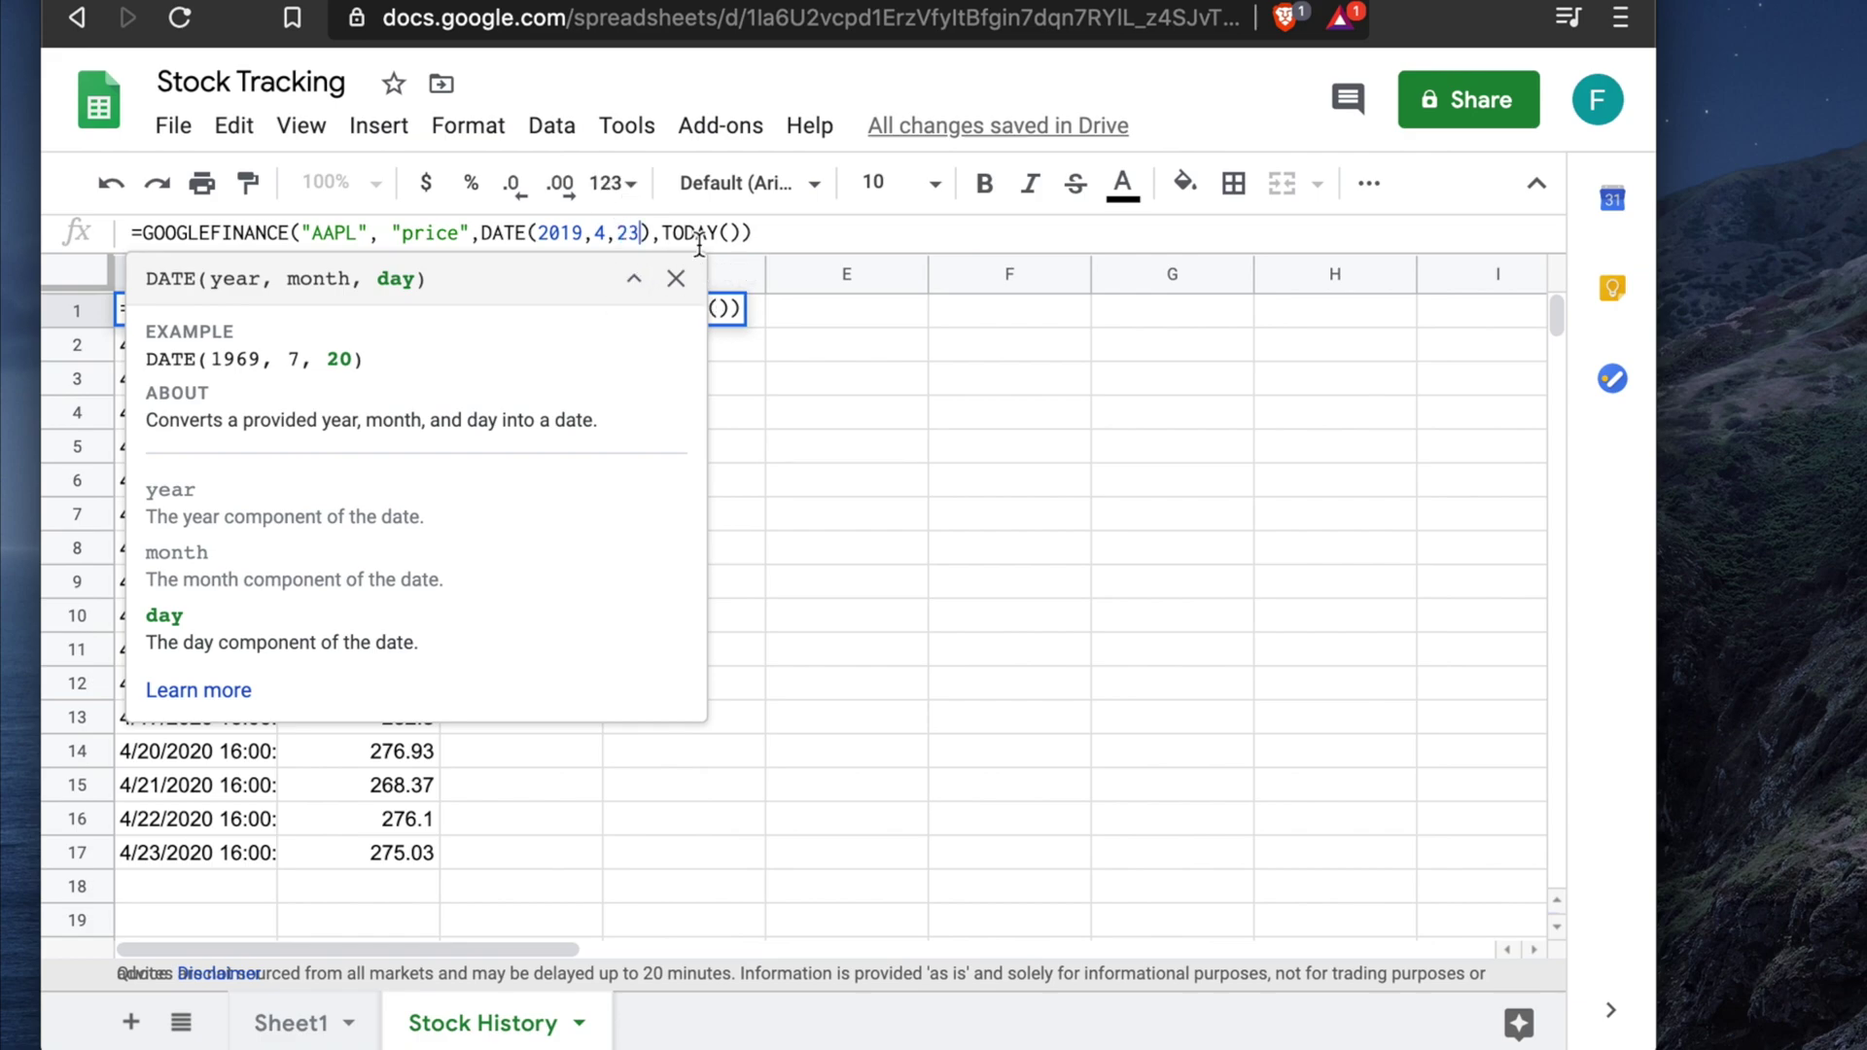
{"action": "left_click", "coordinate": [788, 231]}
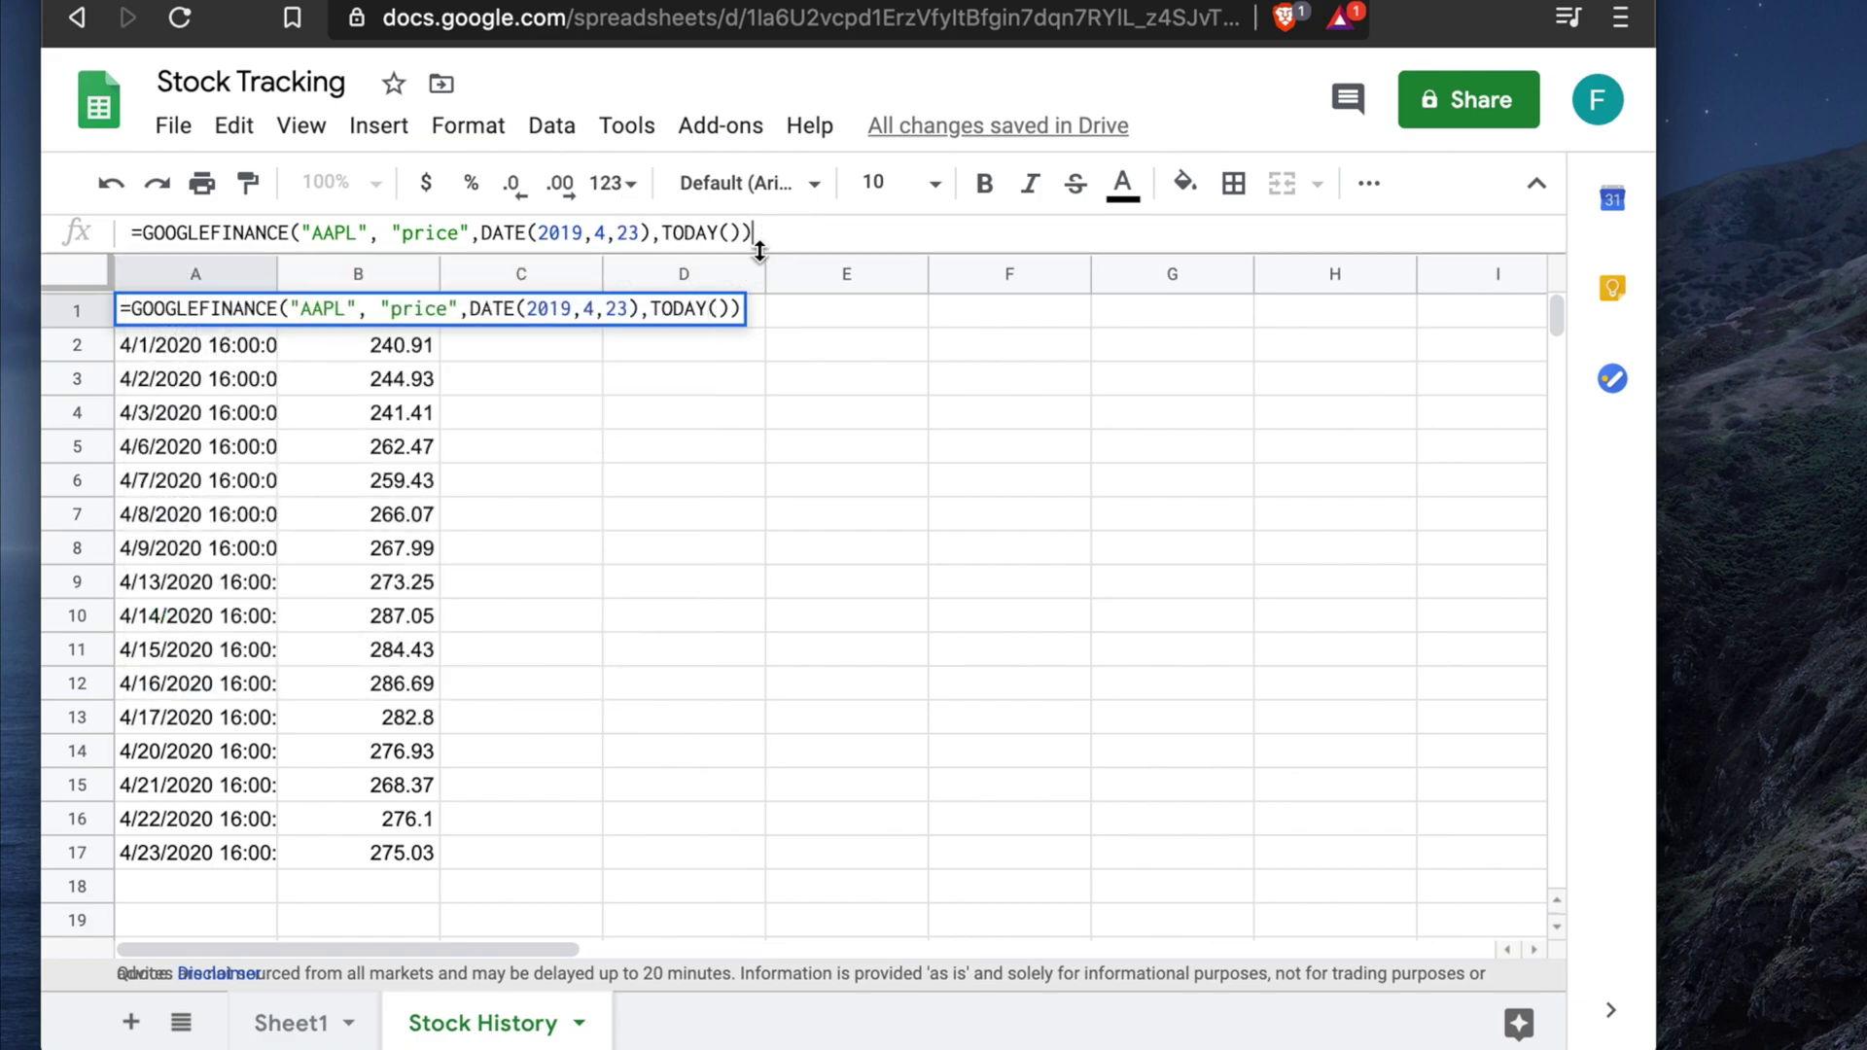
{"action": "key", "text": "Return"}
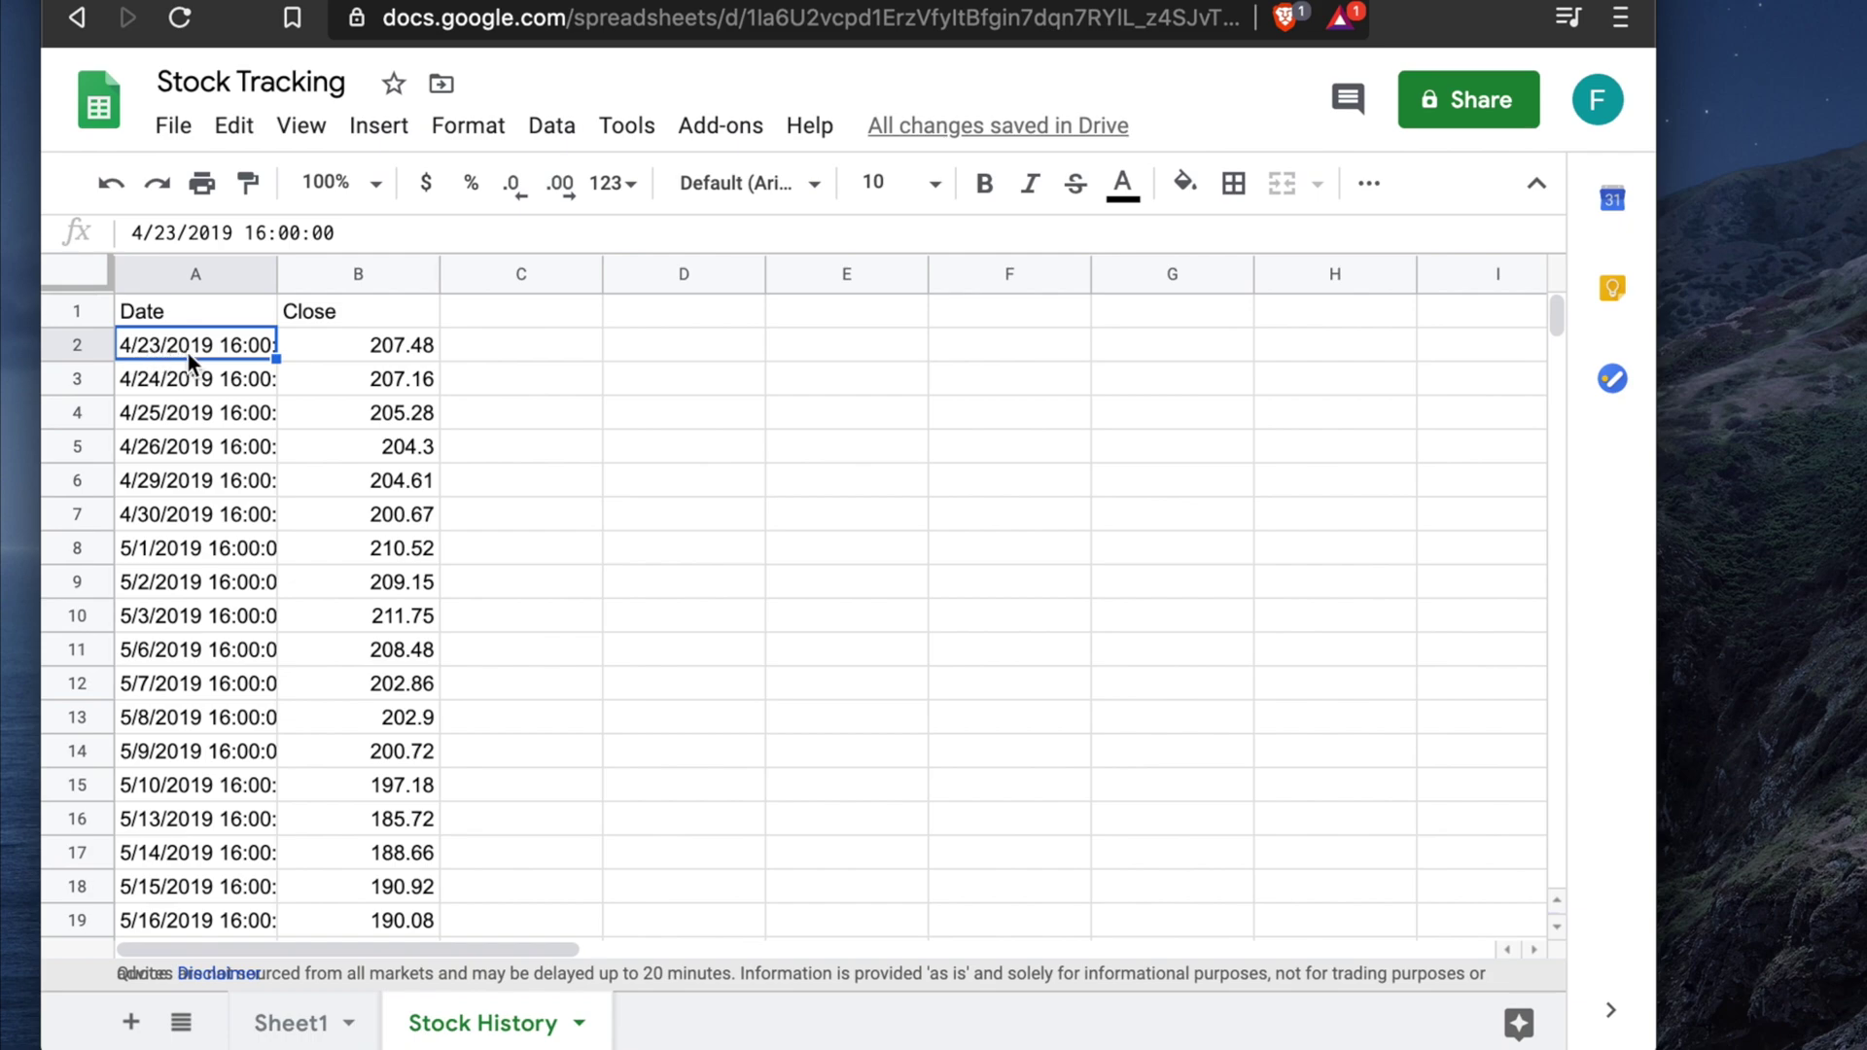
Check the fetched Apple price rows, and set the start date in the A1 formula to January 1, 2015.
{"action": "left_click", "coordinate": [394, 348]}
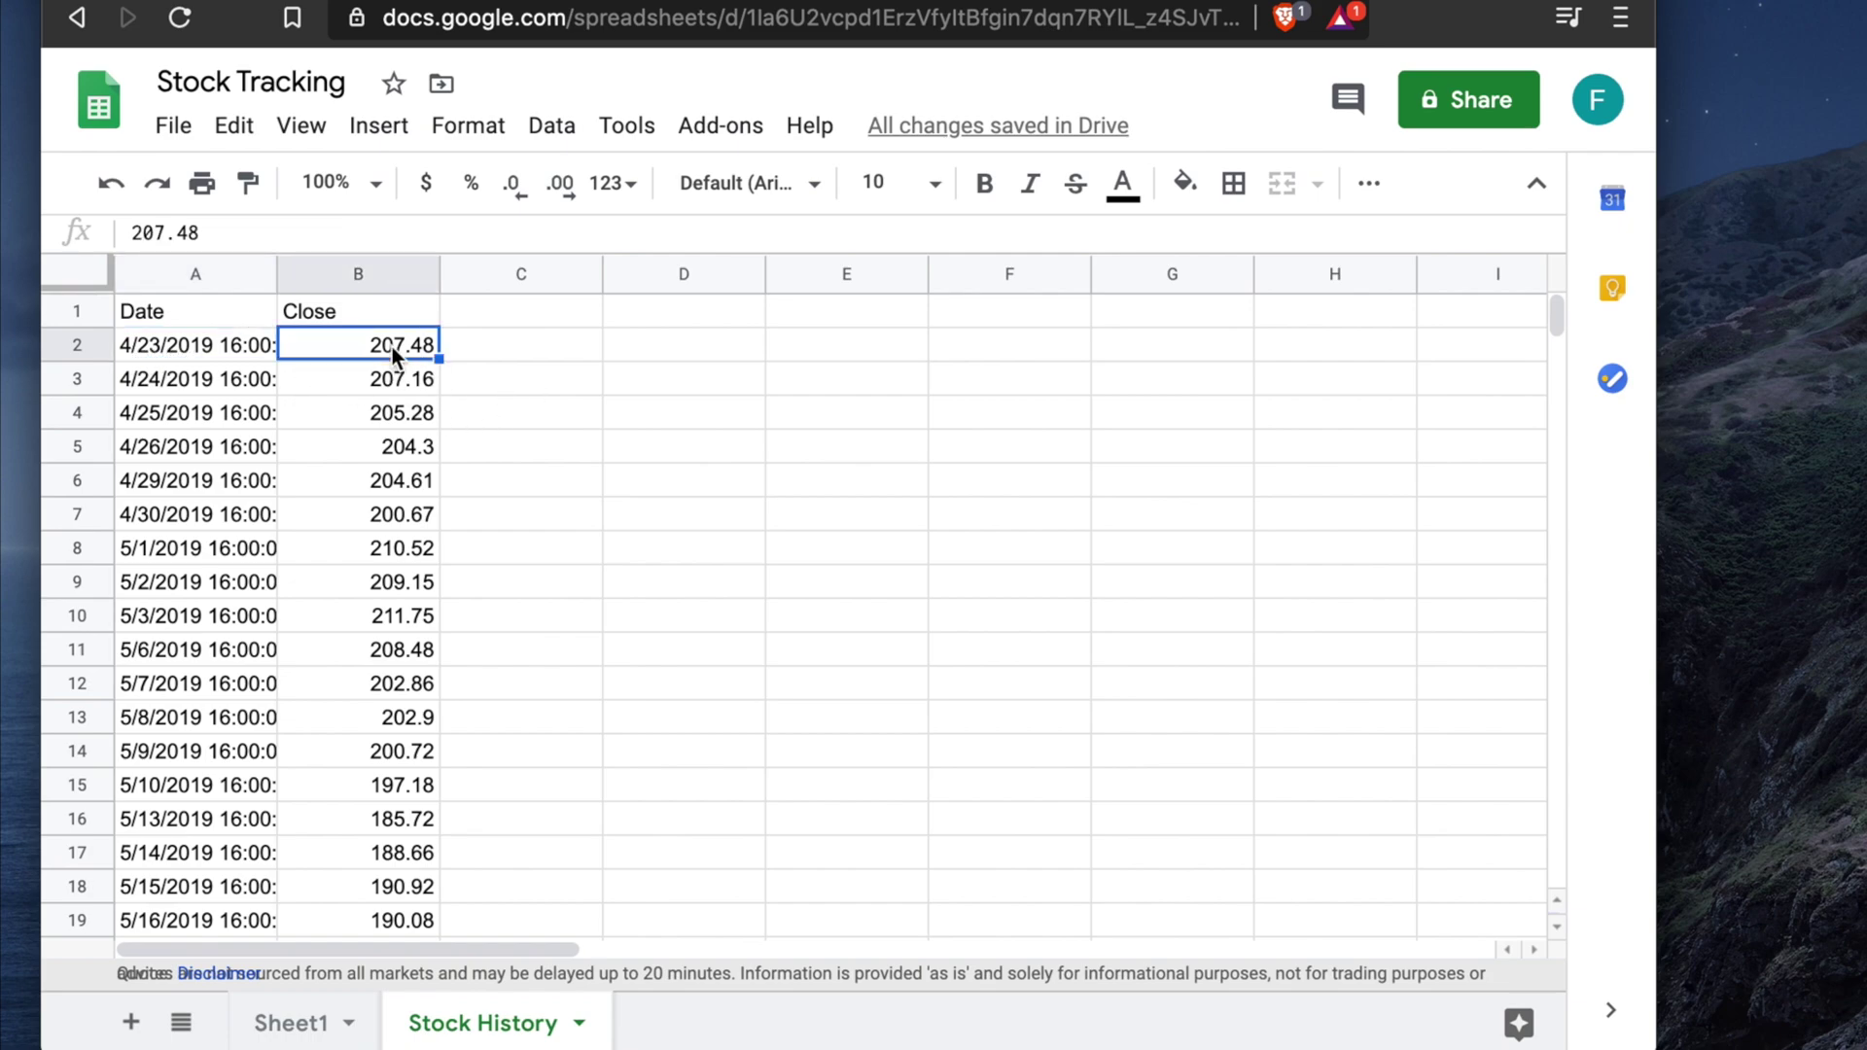
{"action": "left_click_drag", "start_coordinate": [1556, 320], "coordinate": [1521, 467]}
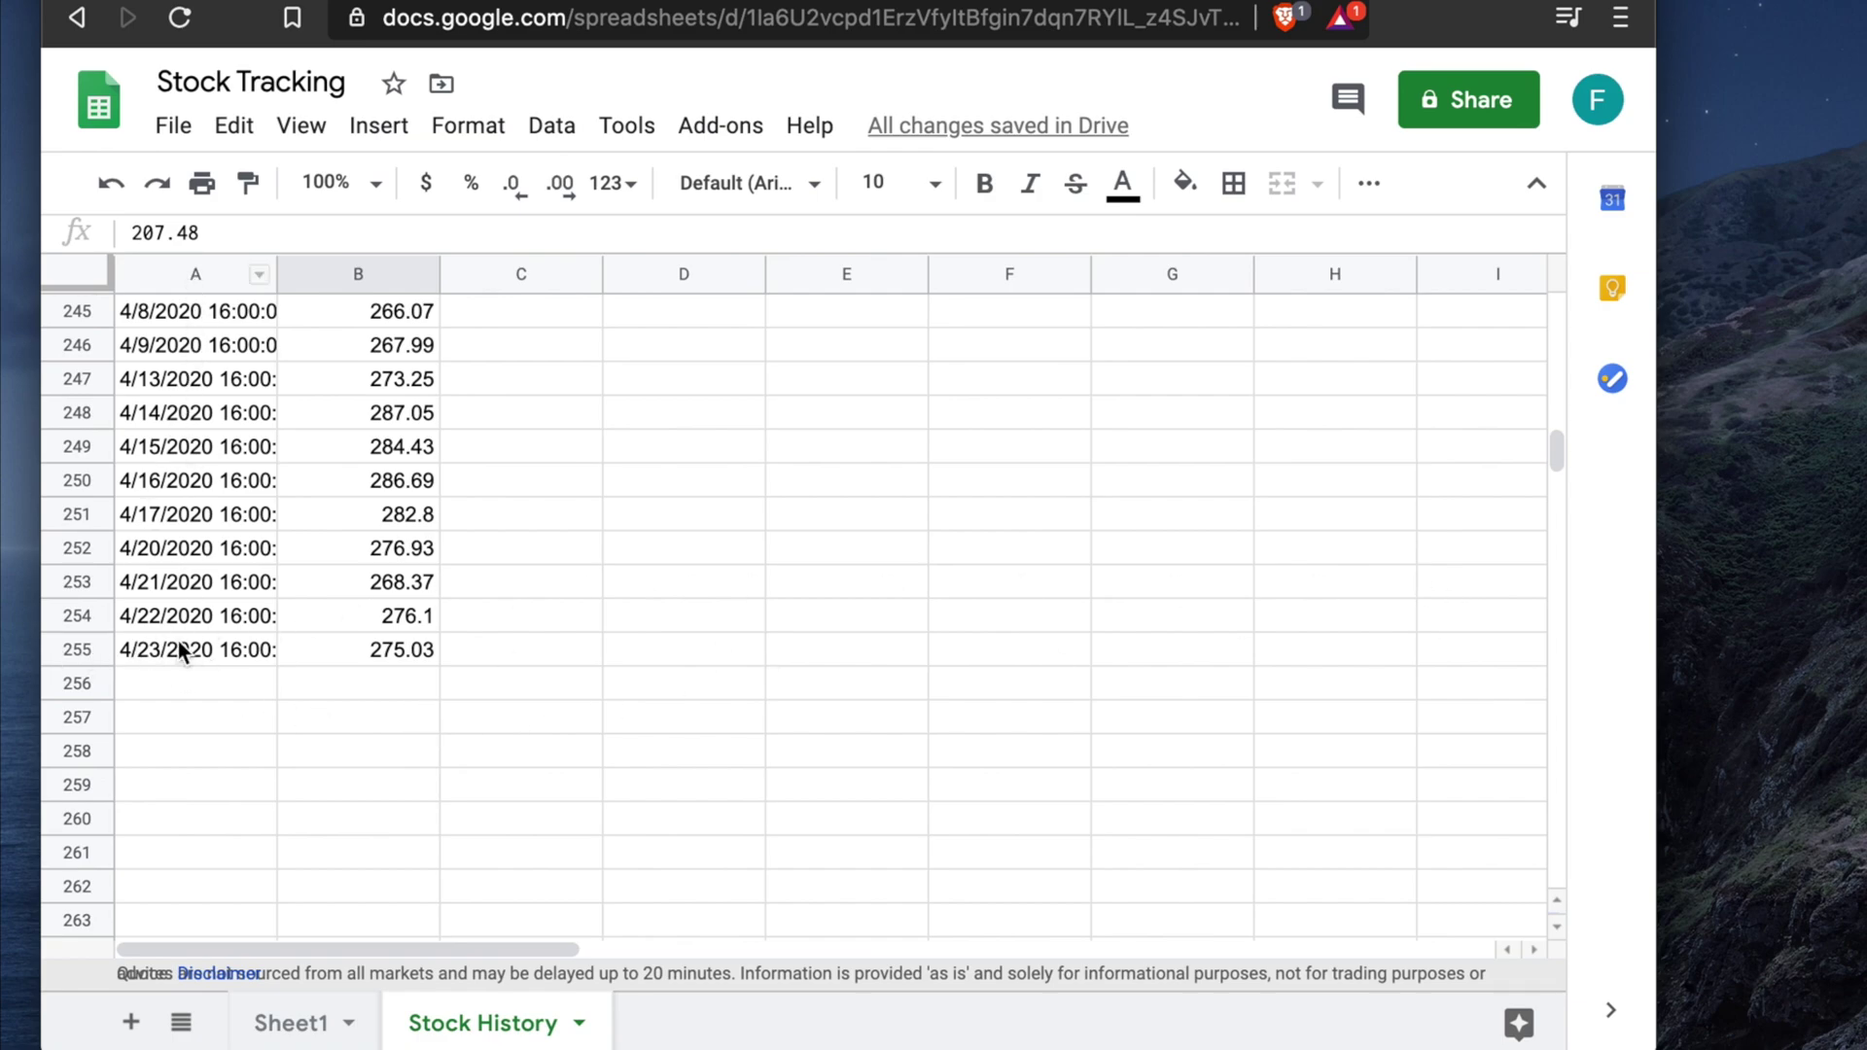
{"action": "left_click_drag", "start_coordinate": [1556, 442], "coordinate": [1552, 303]}
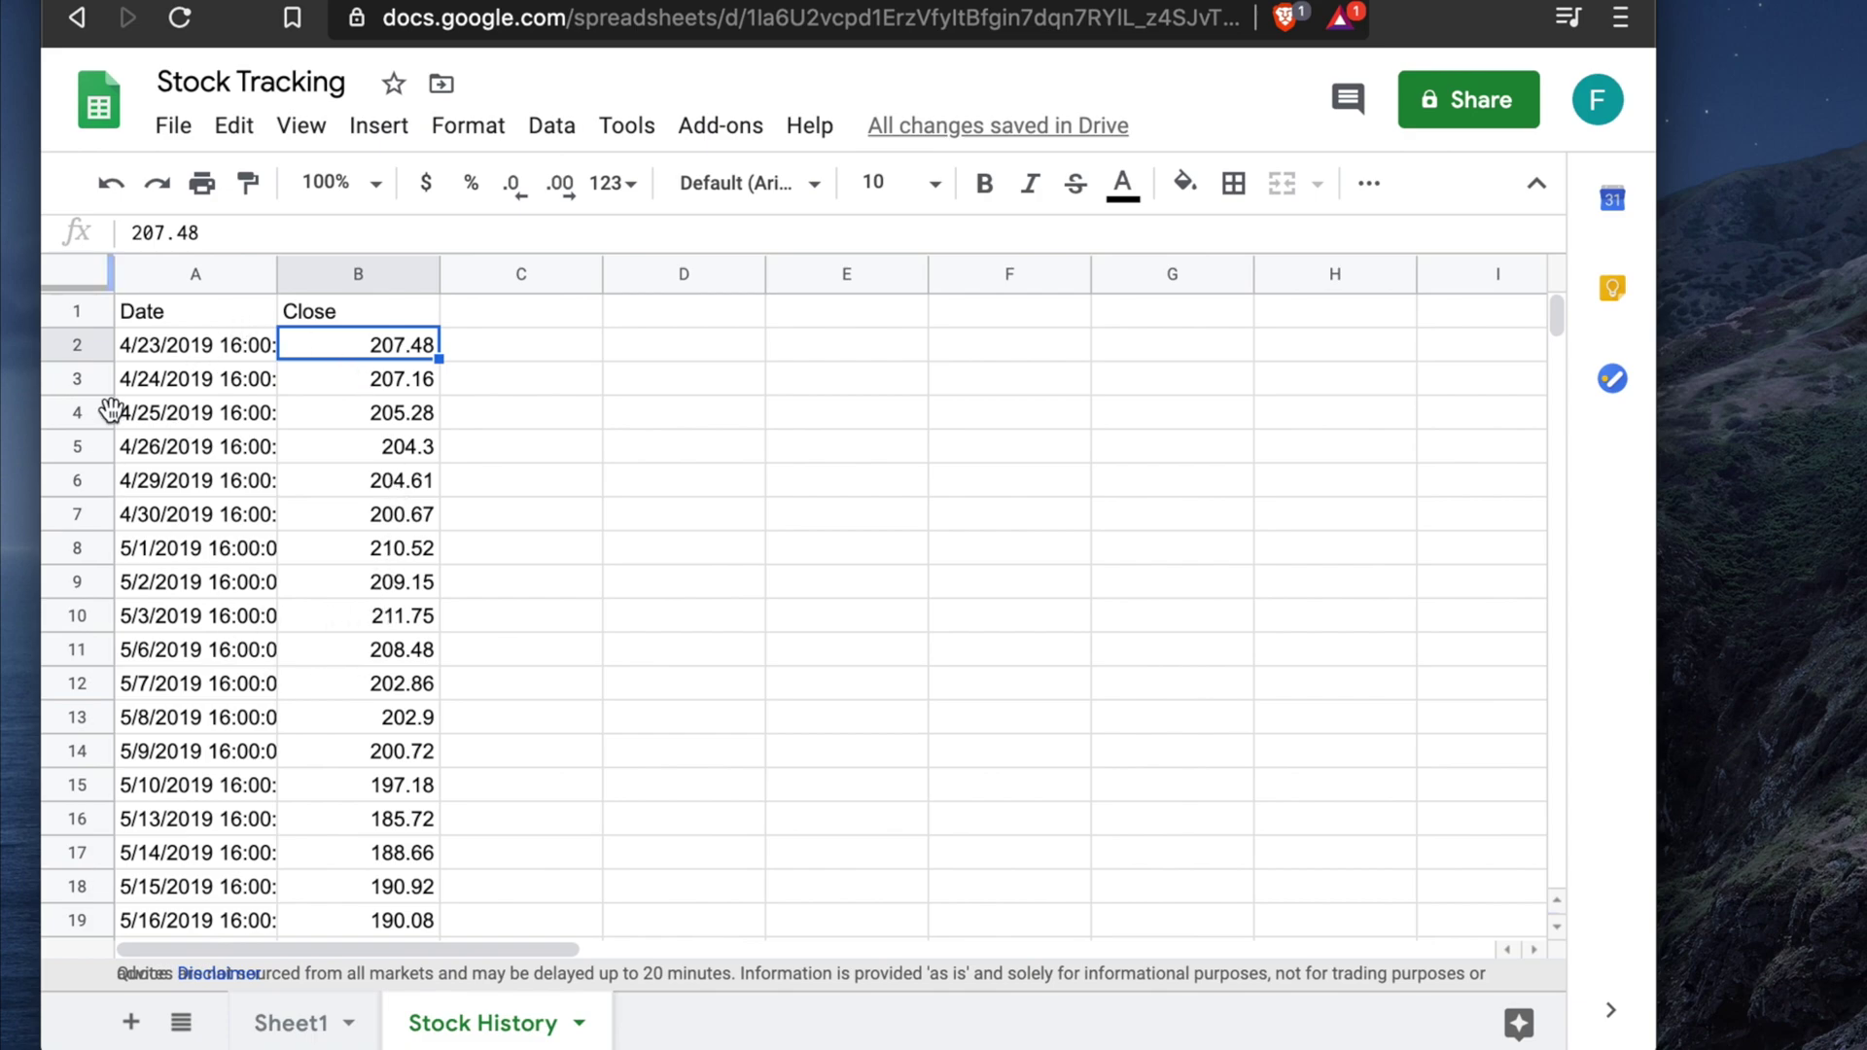
{"action": "left_click", "coordinate": [179, 313]}
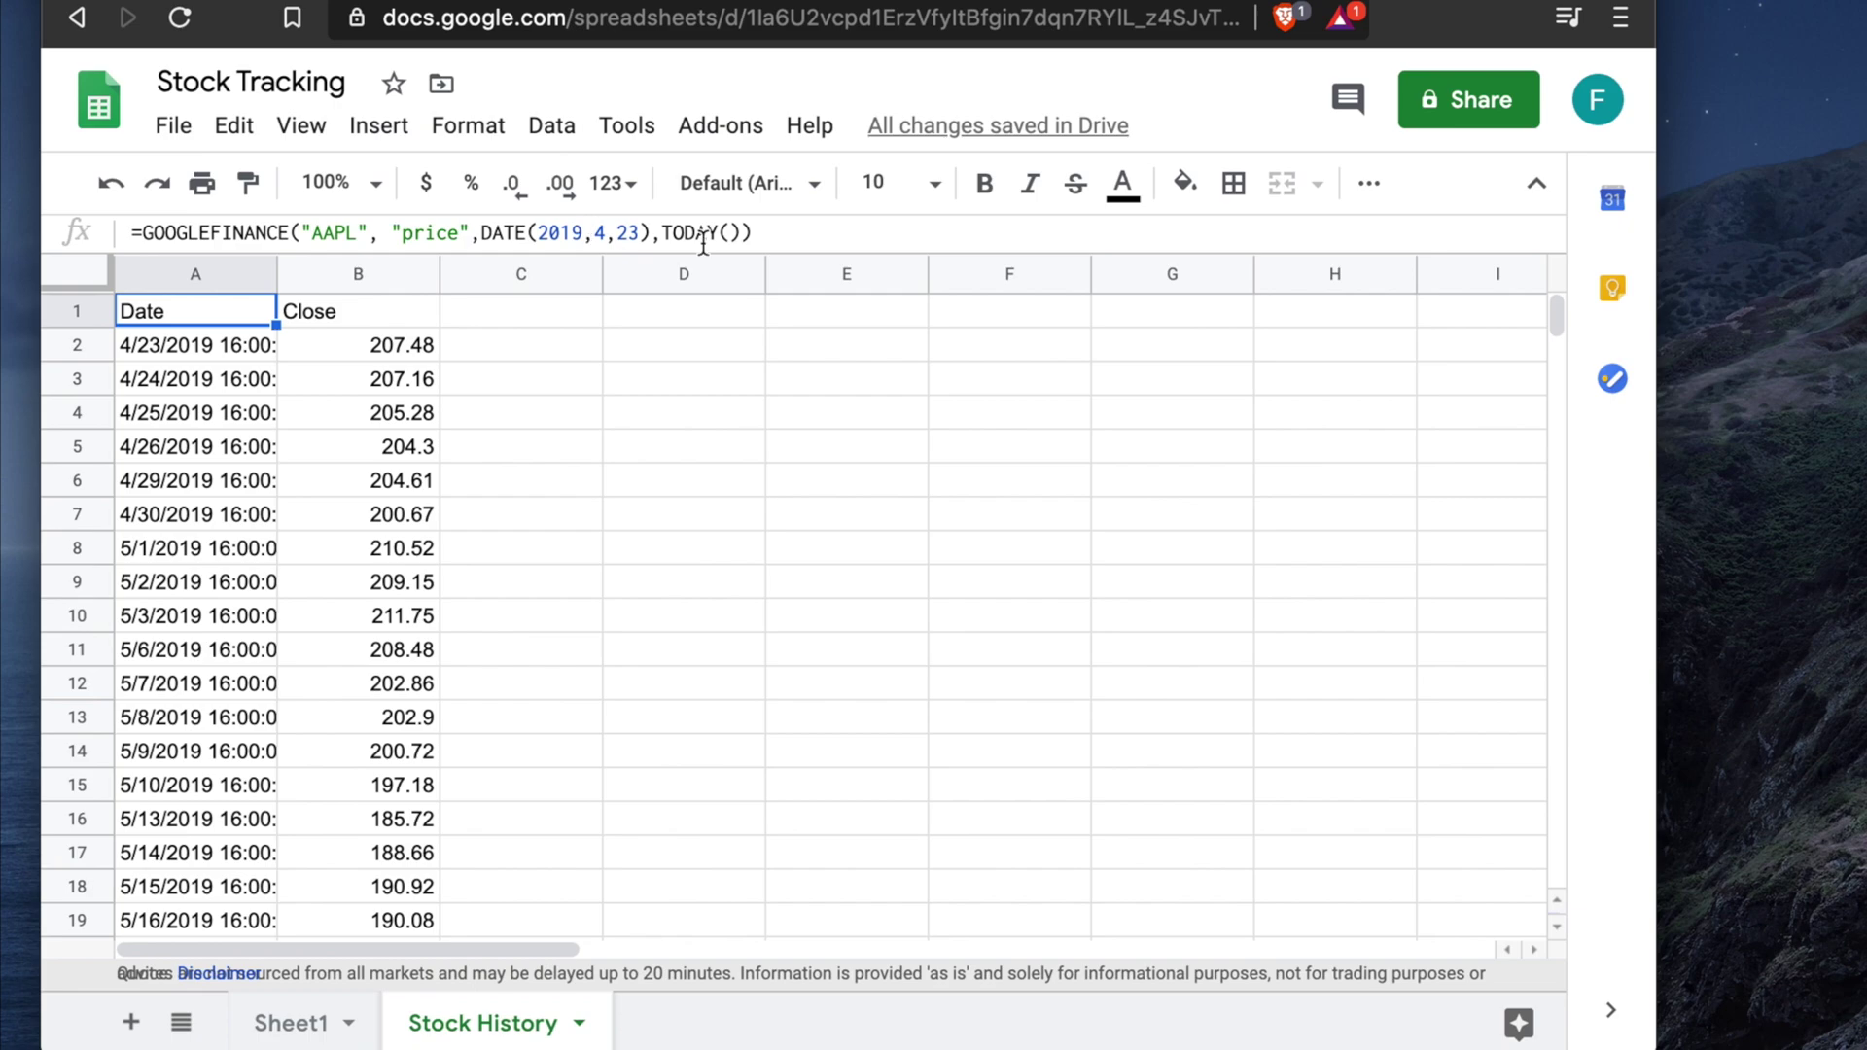
{"action": "left_click", "coordinate": [584, 233]}
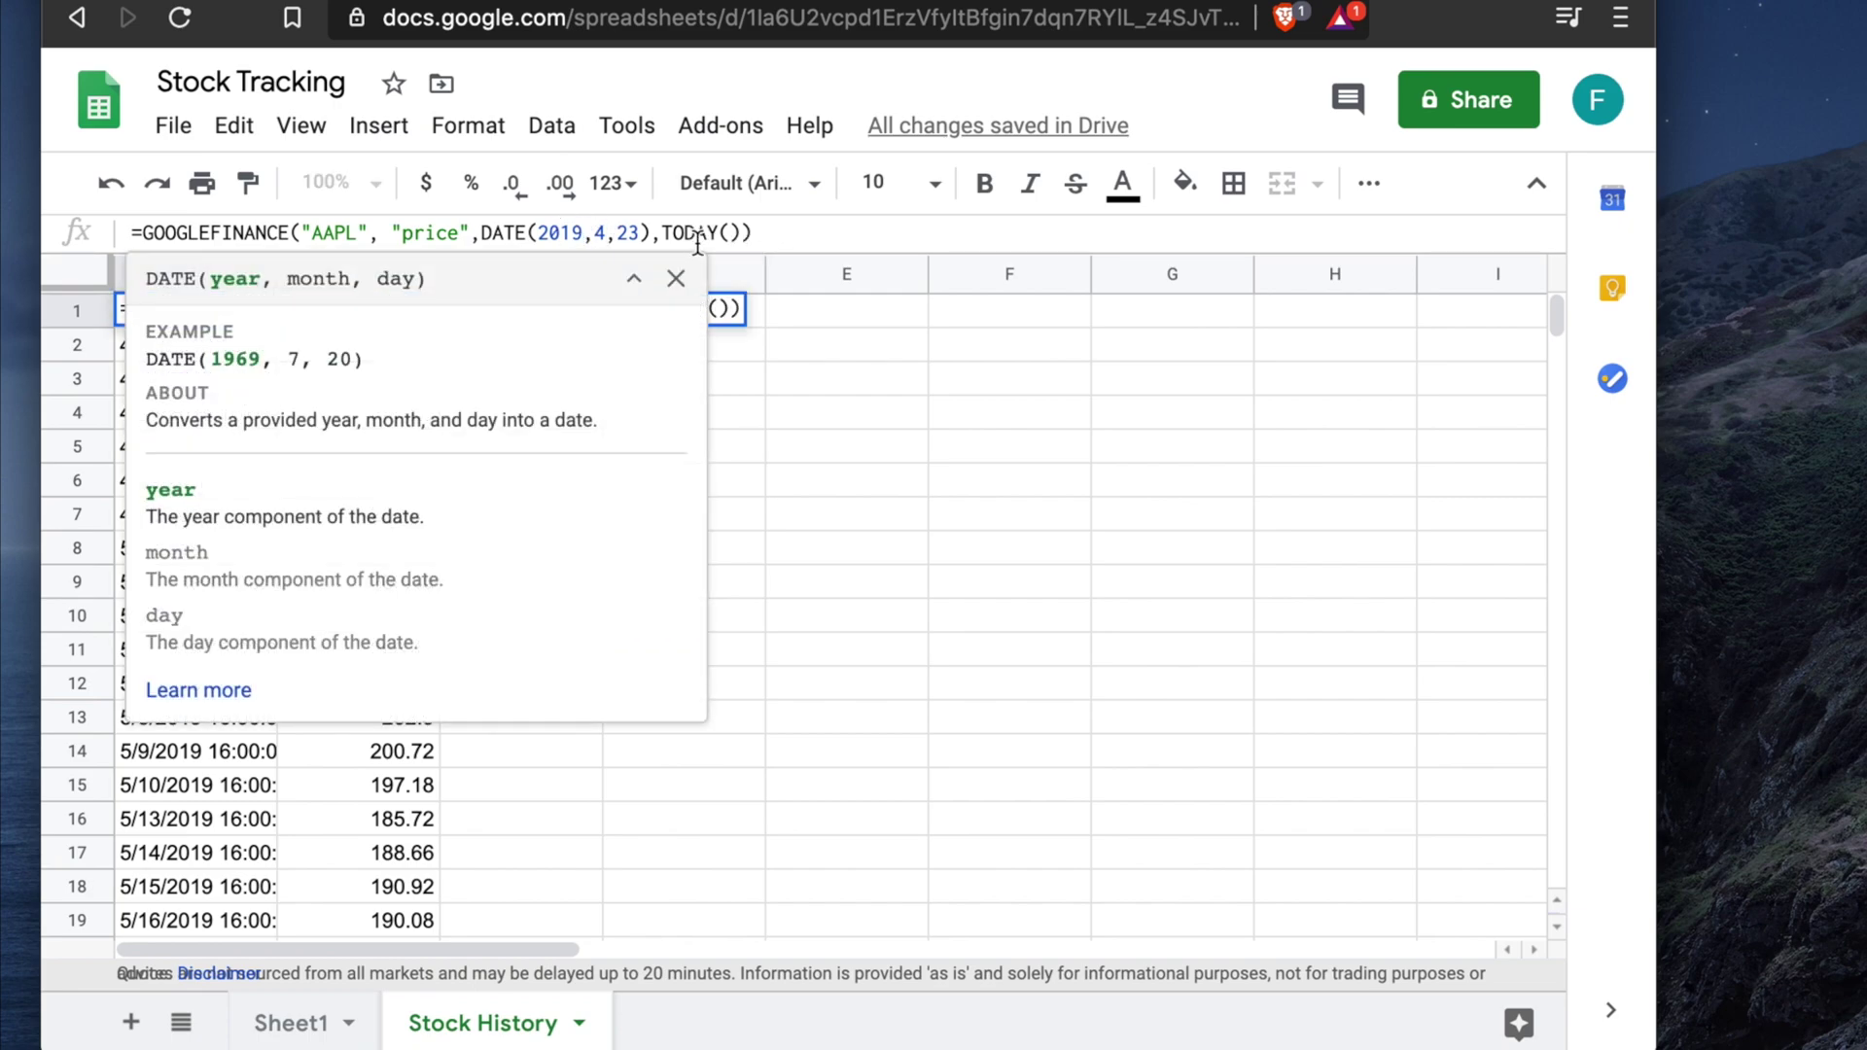
{"action": "key", "text": "BackSpace"}
{"action": "type", "text": "5"}
{"action": "double_click", "coordinate": [599, 232]}
{"action": "type", "text": "01"}
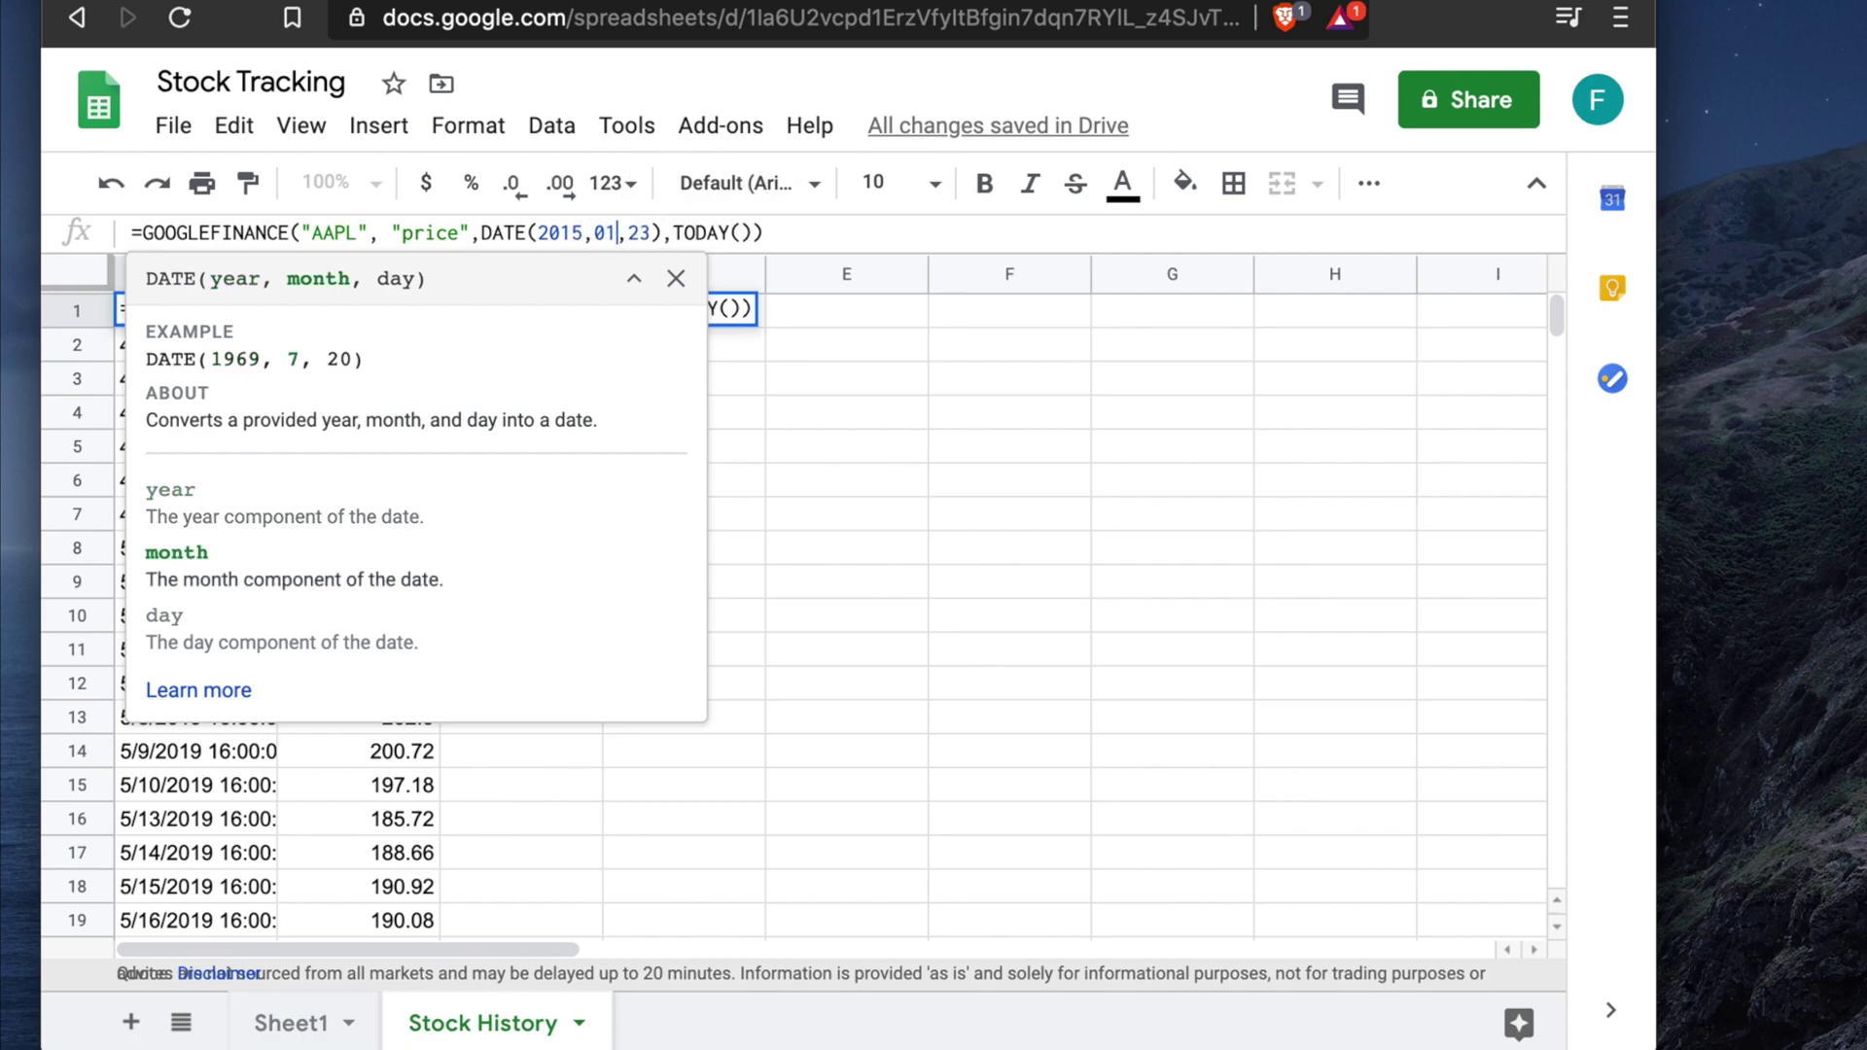
{"action": "double_click", "coordinate": [638, 232]}
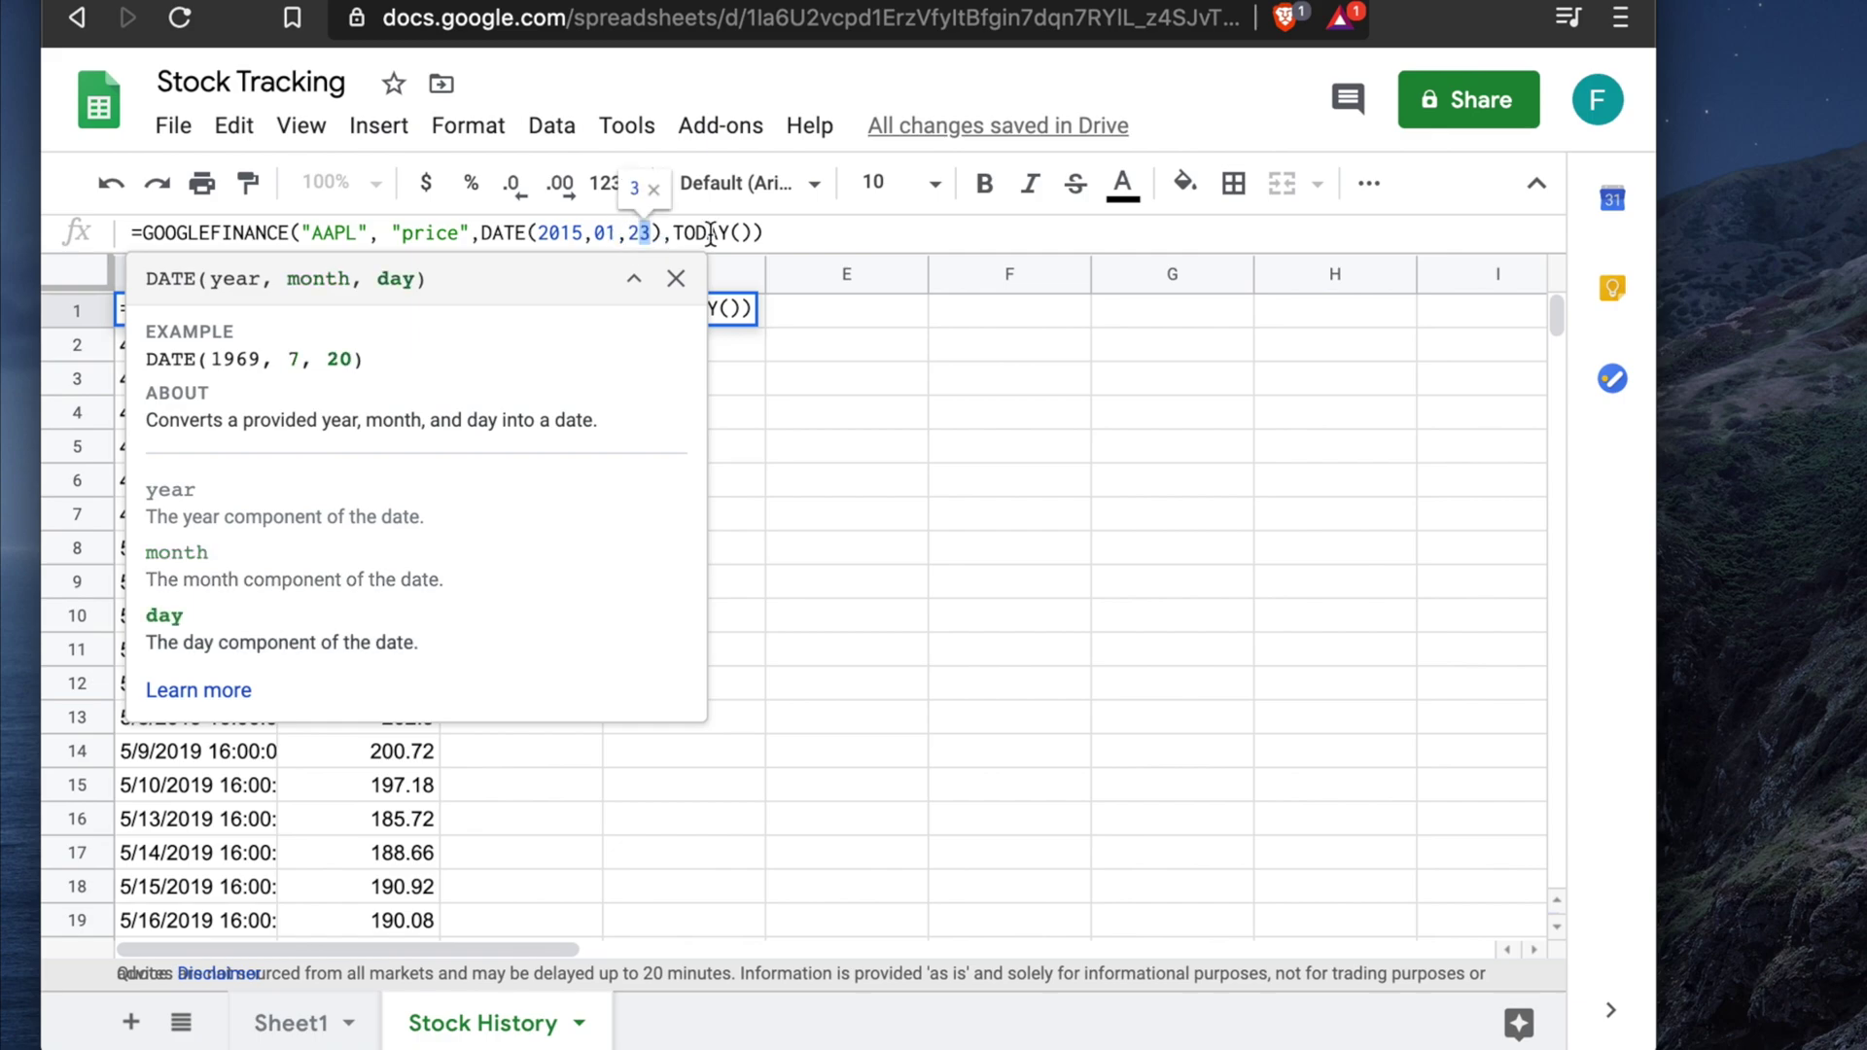
{"action": "key", "text": "BackSpace"}
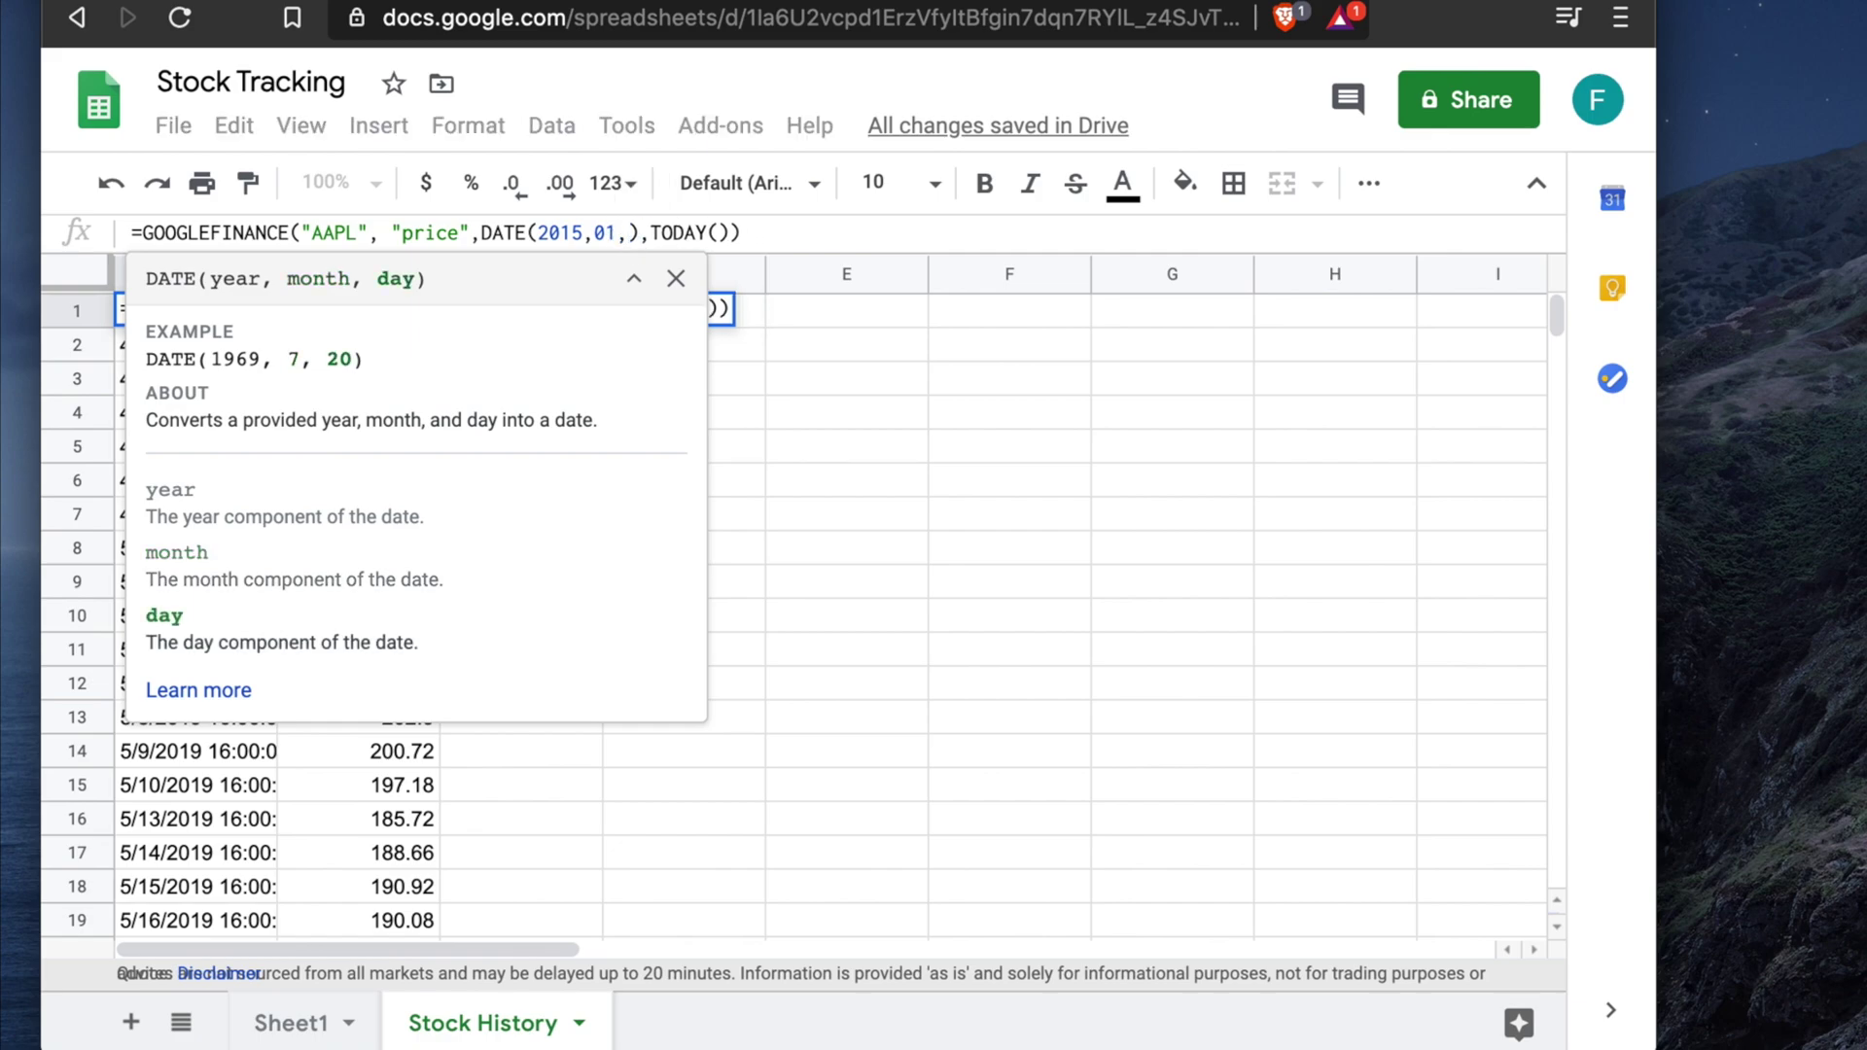
{"action": "type", "text": "01"}
{"action": "key", "text": "Return"}
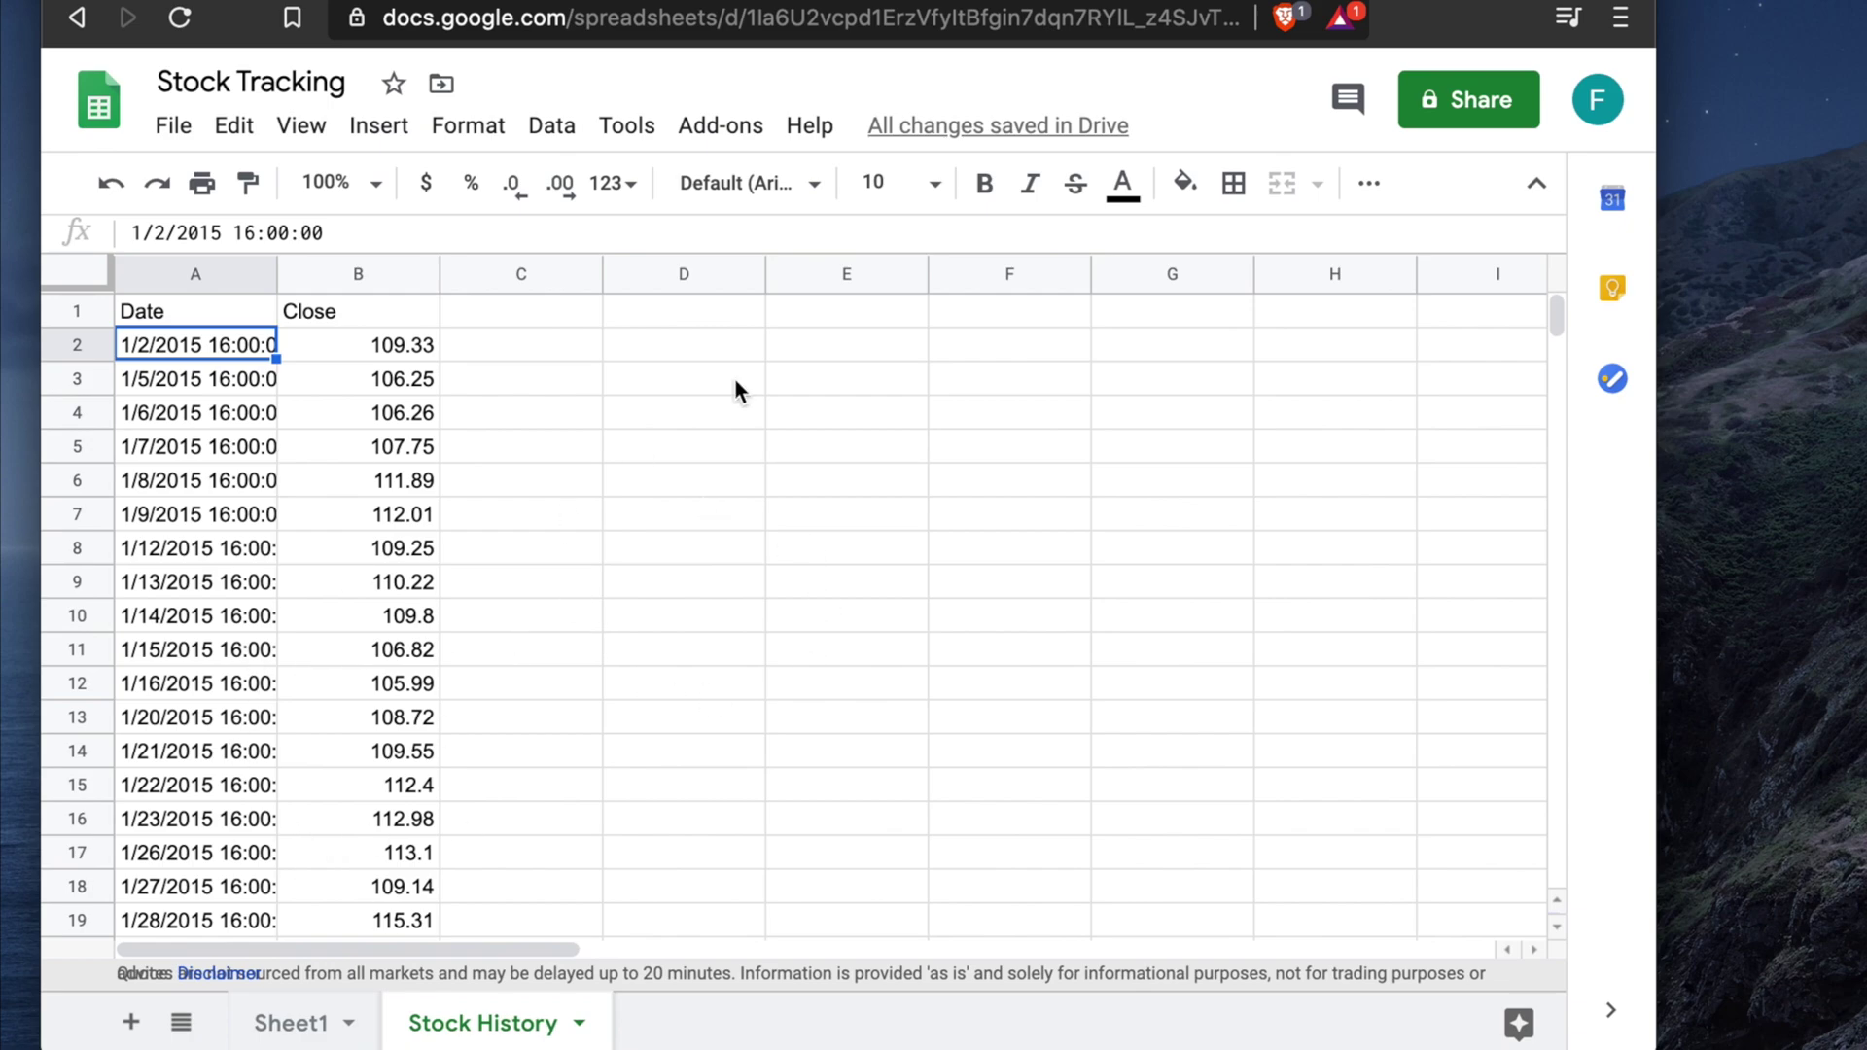
Replace the ticker in the A1 GOOGLEFINANCE formula with "AMZN".
{"action": "left_click_drag", "start_coordinate": [529, 948], "coordinate": [340, 943]}
{"action": "left_click", "coordinate": [189, 310]}
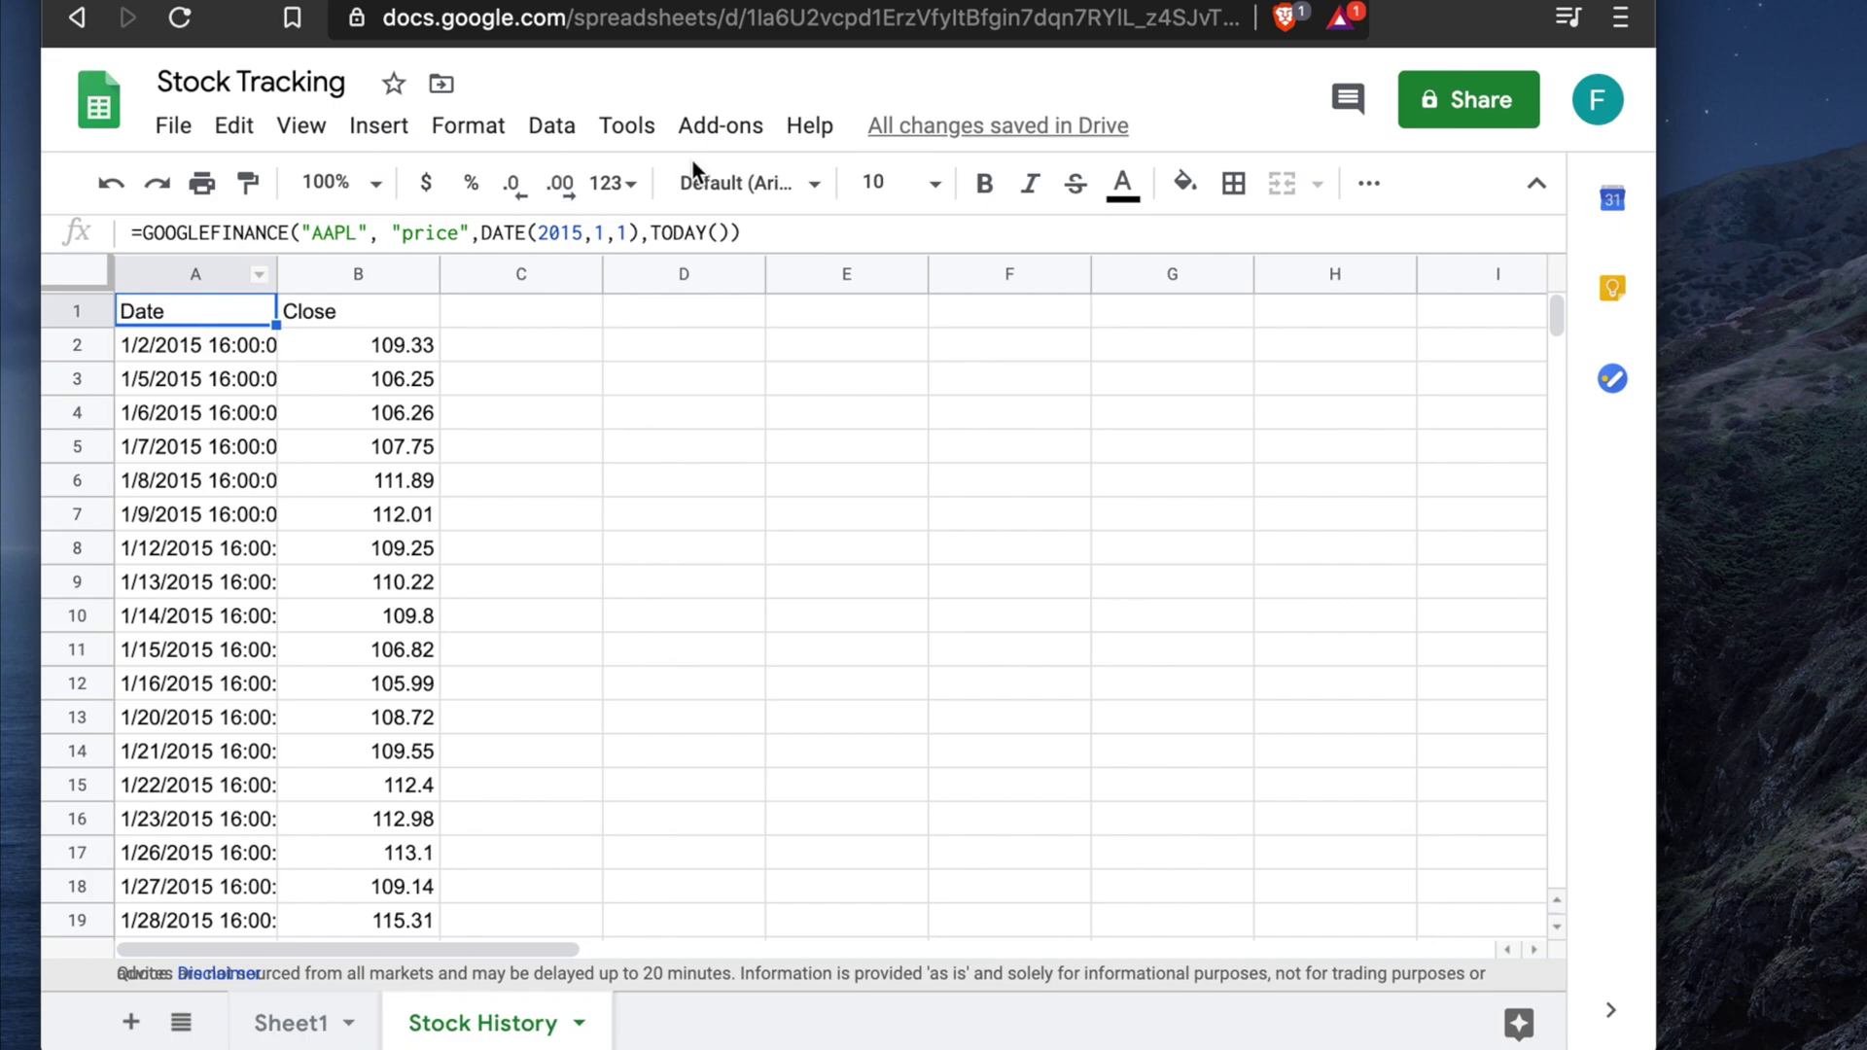
{"action": "left_click", "coordinate": [272, 232]}
{"action": "left_click", "coordinate": [129, 231]}
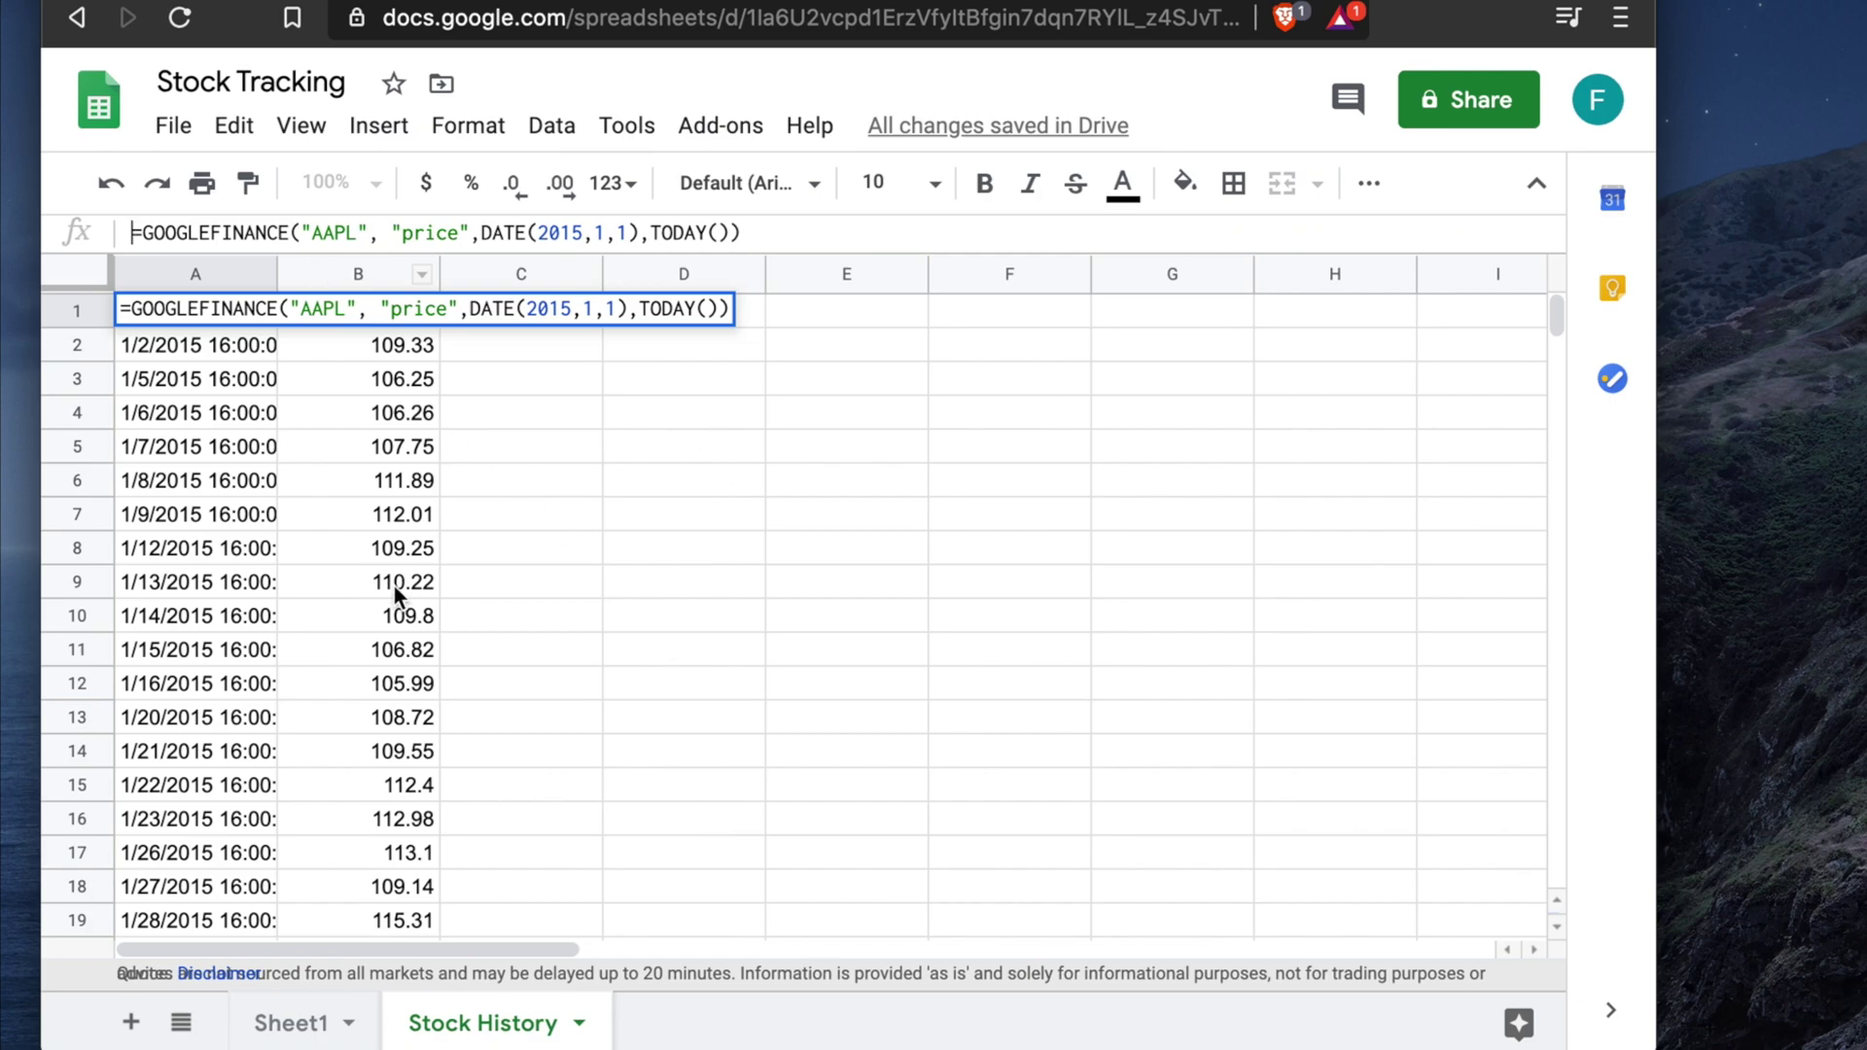
{"action": "double_click", "coordinate": [327, 233]}
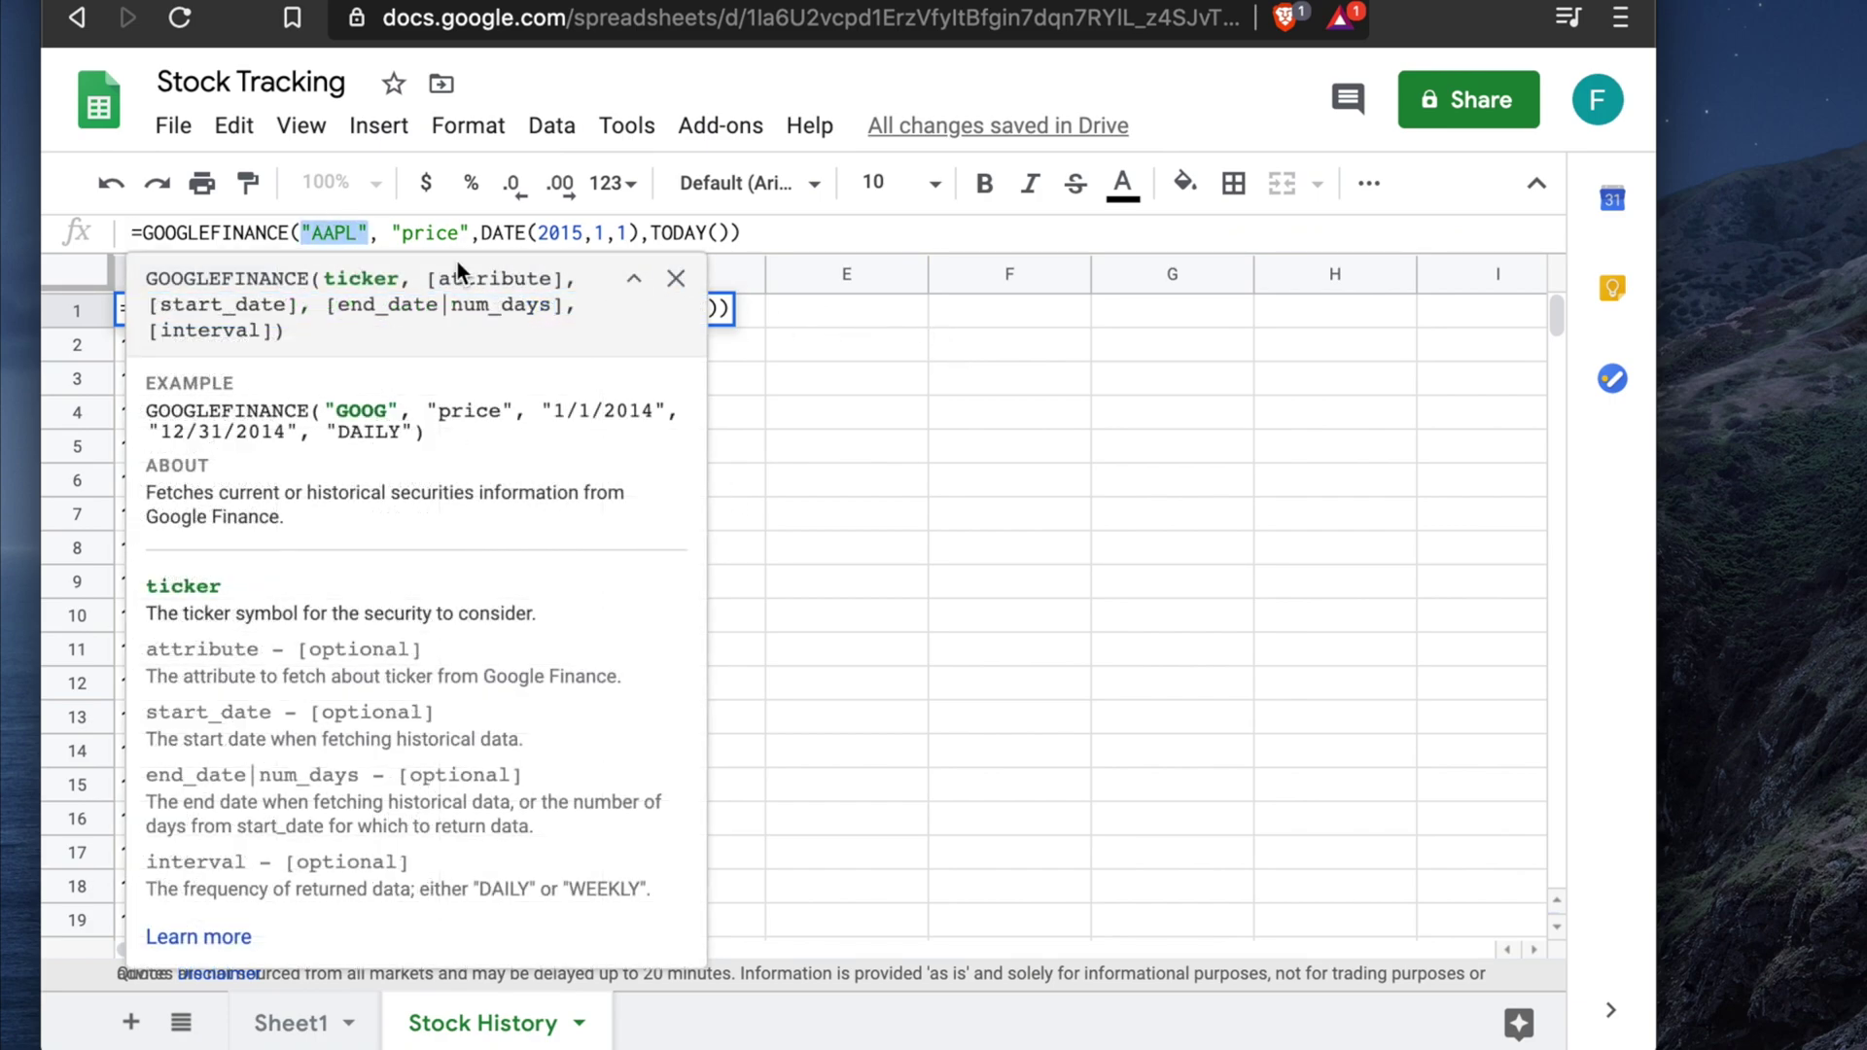
{"action": "left_click", "coordinate": [359, 232]}
{"action": "key", "text": "BackSpace"}
{"action": "key", "text": "BackSpace"}
{"action": "key", "text": "BackSpace"}
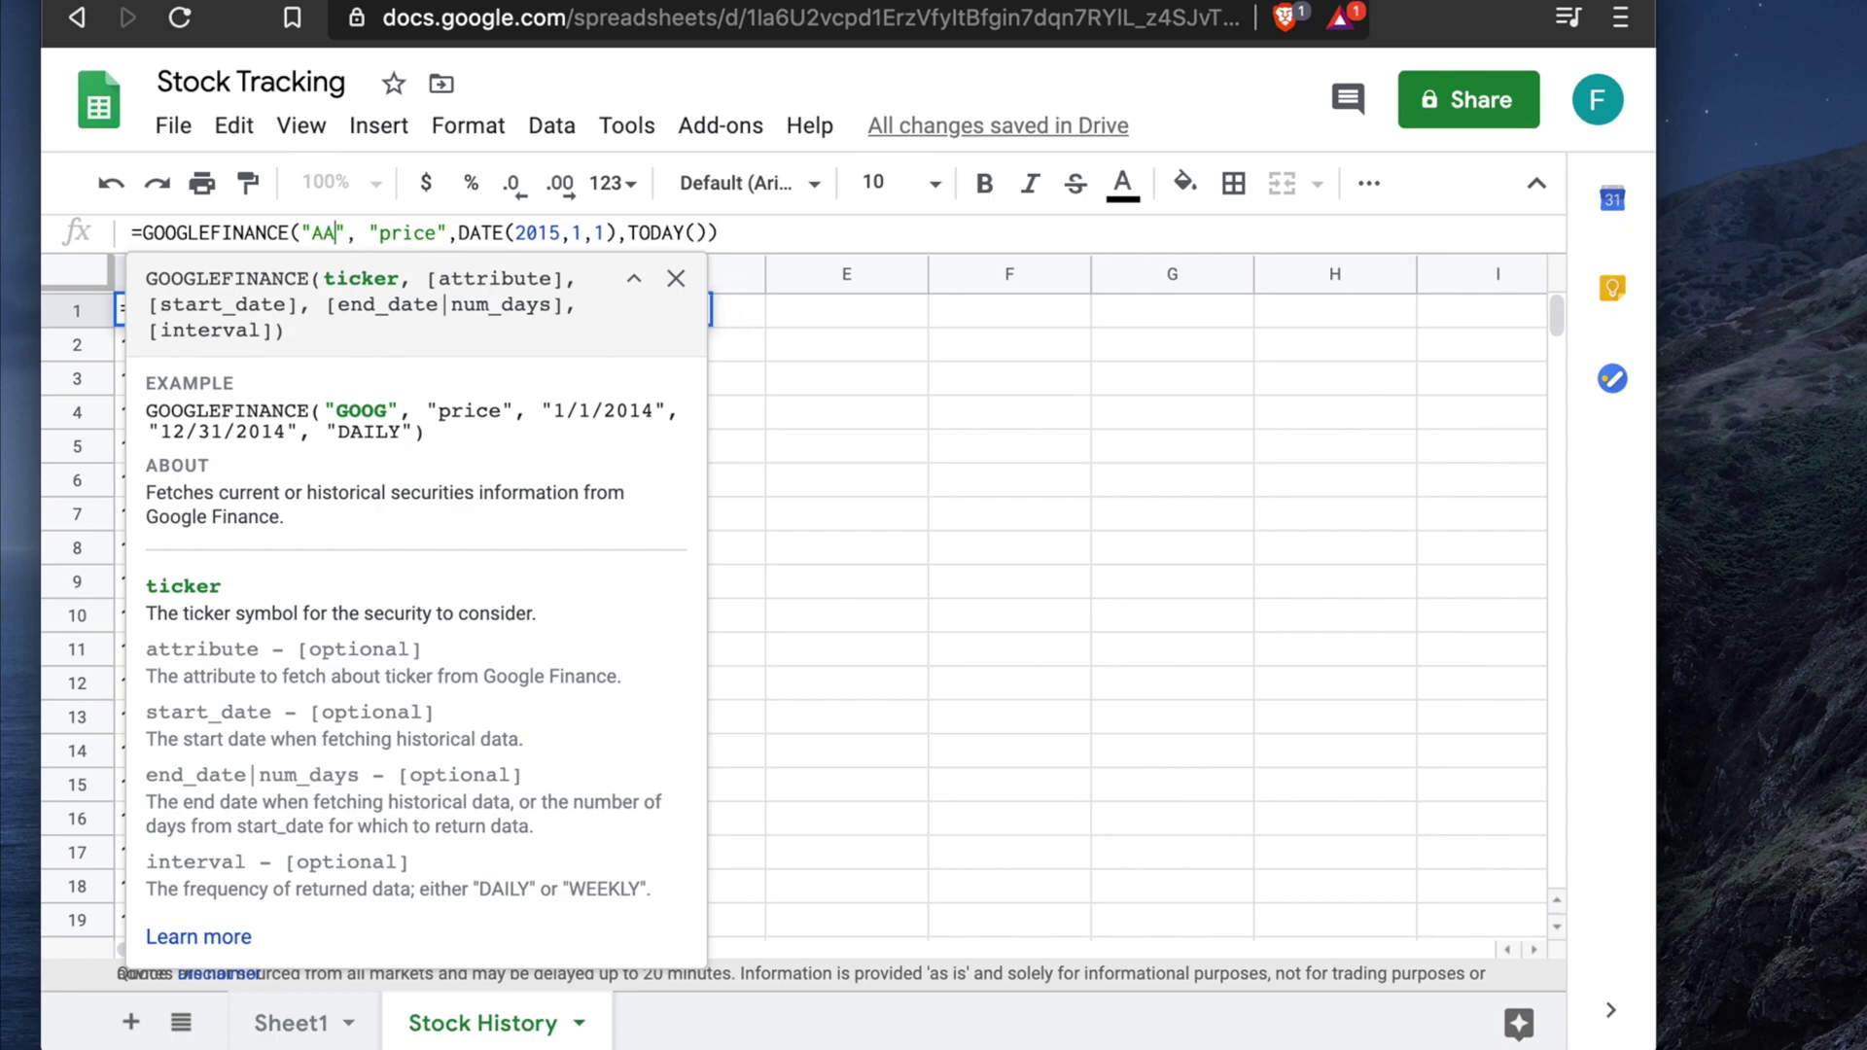
{"action": "type", "text": "MZN"}
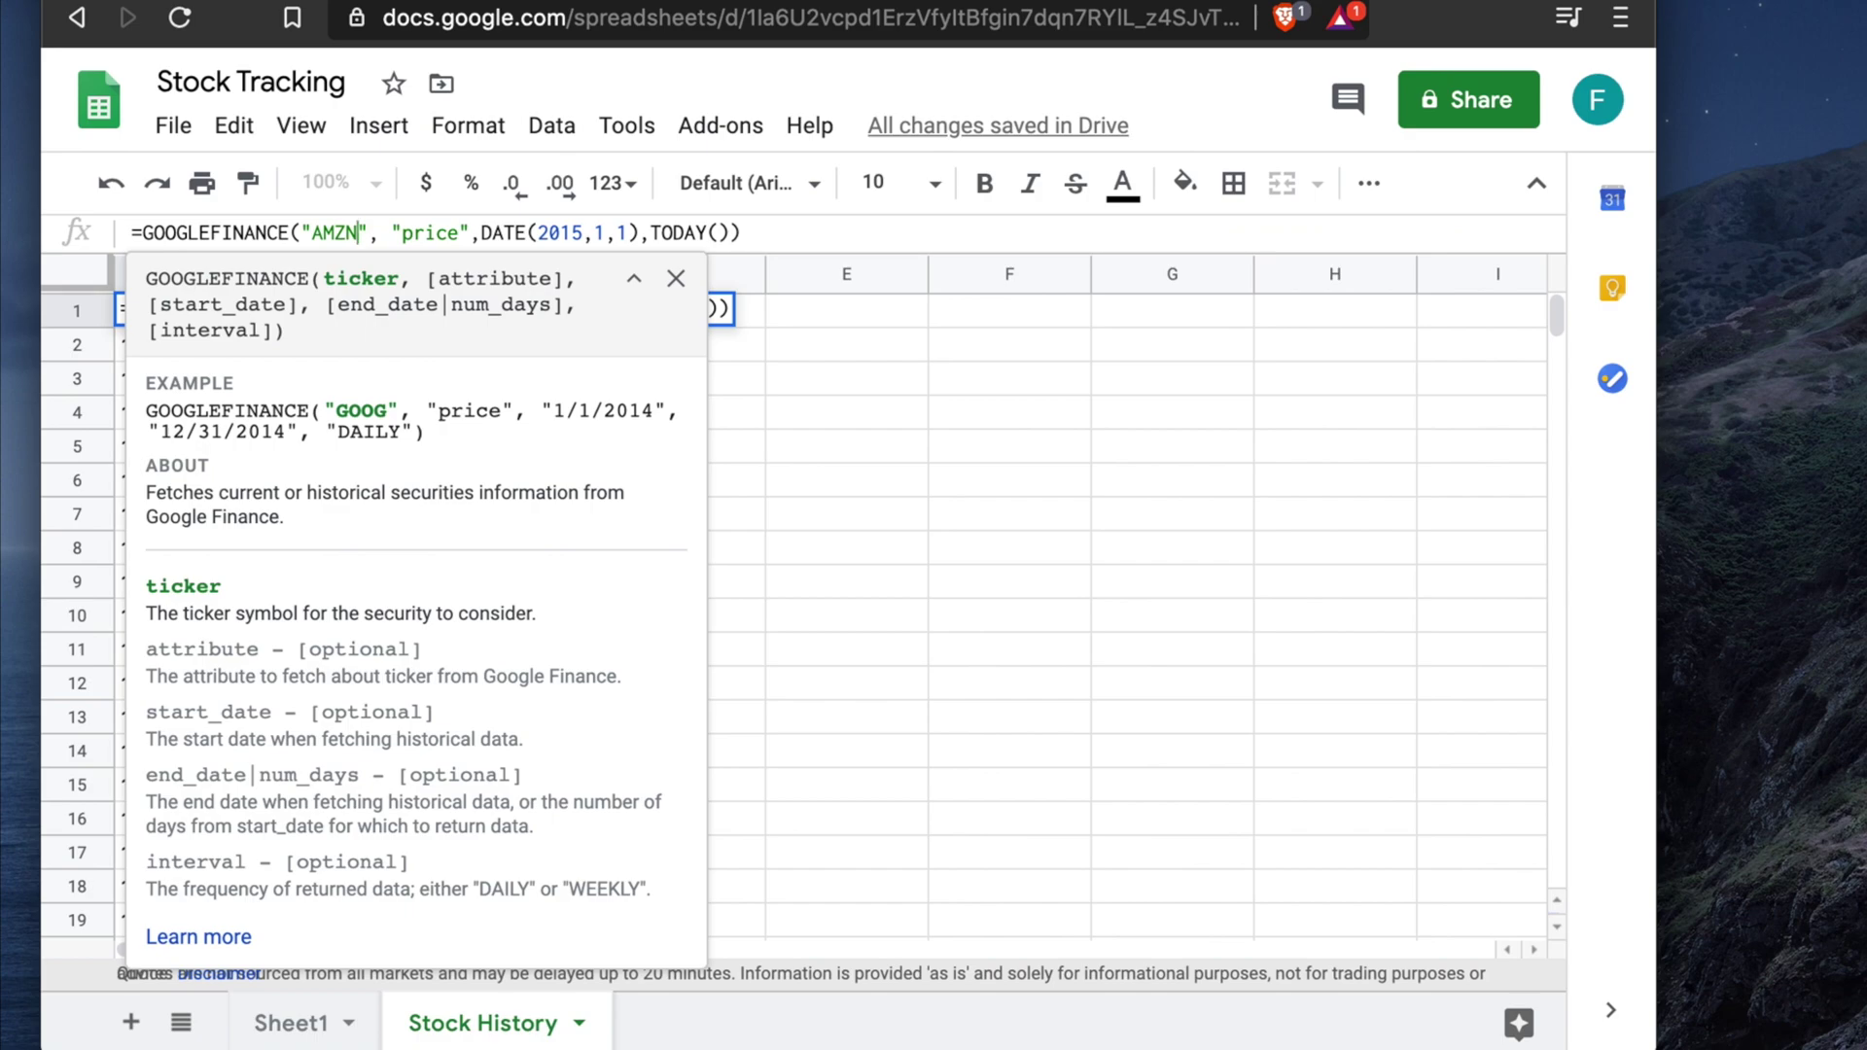
{"action": "key", "text": "Return"}
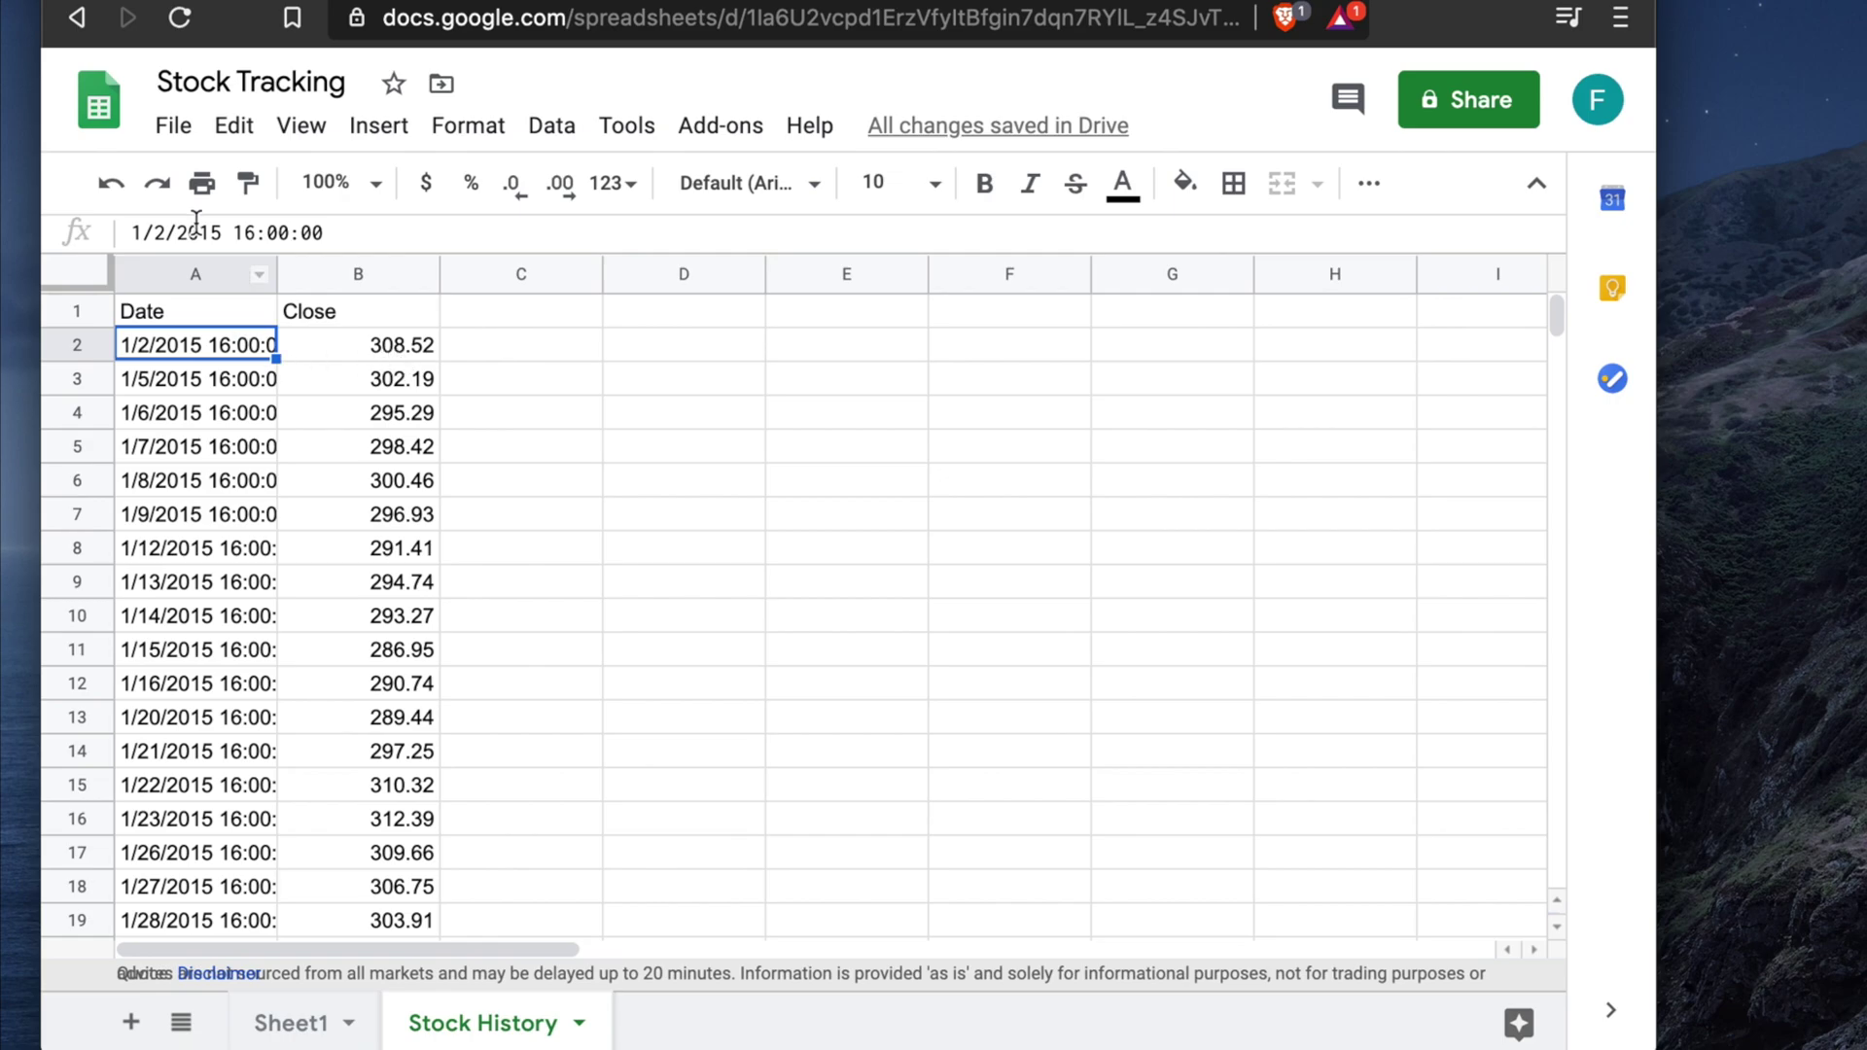
Examine the closing prices in the first and last rows of the fetched Amazon history.
{"action": "left_click", "coordinate": [377, 346]}
{"action": "left_click_drag", "start_coordinate": [1553, 311], "coordinate": [1534, 710]}
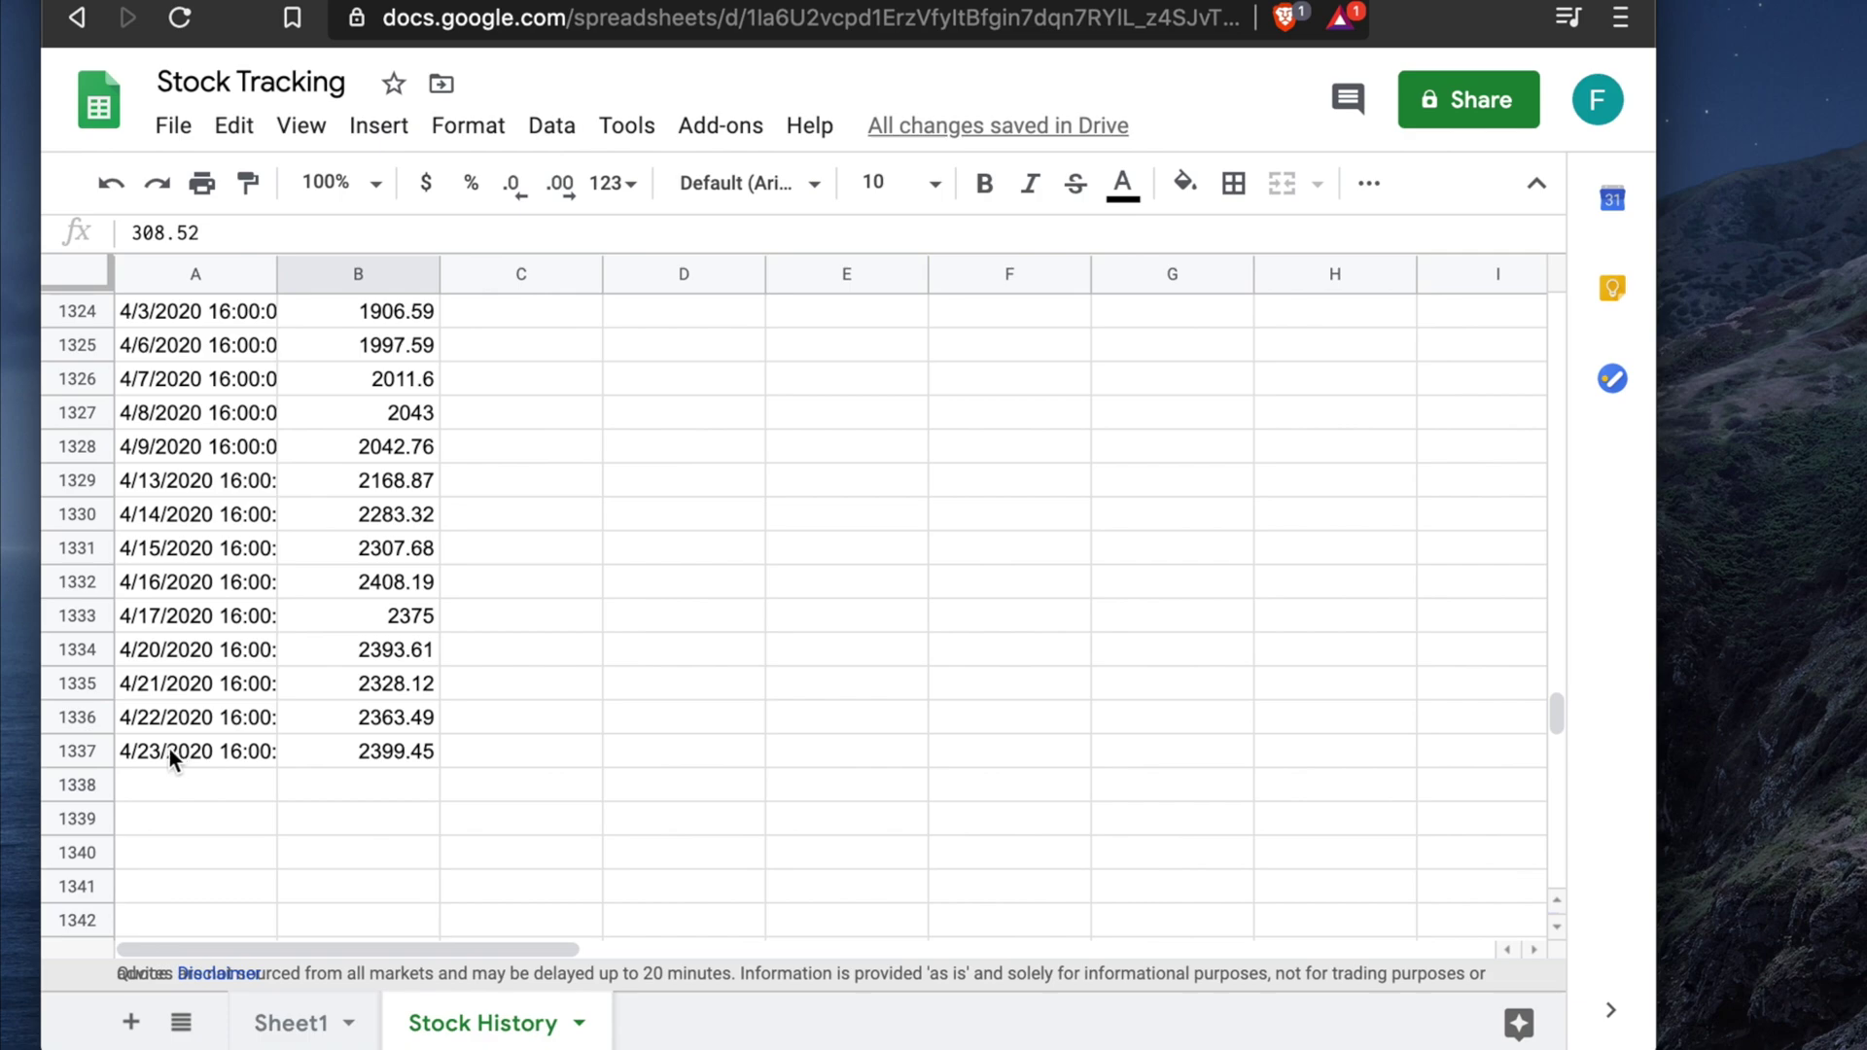
{"action": "left_click", "coordinate": [364, 756]}
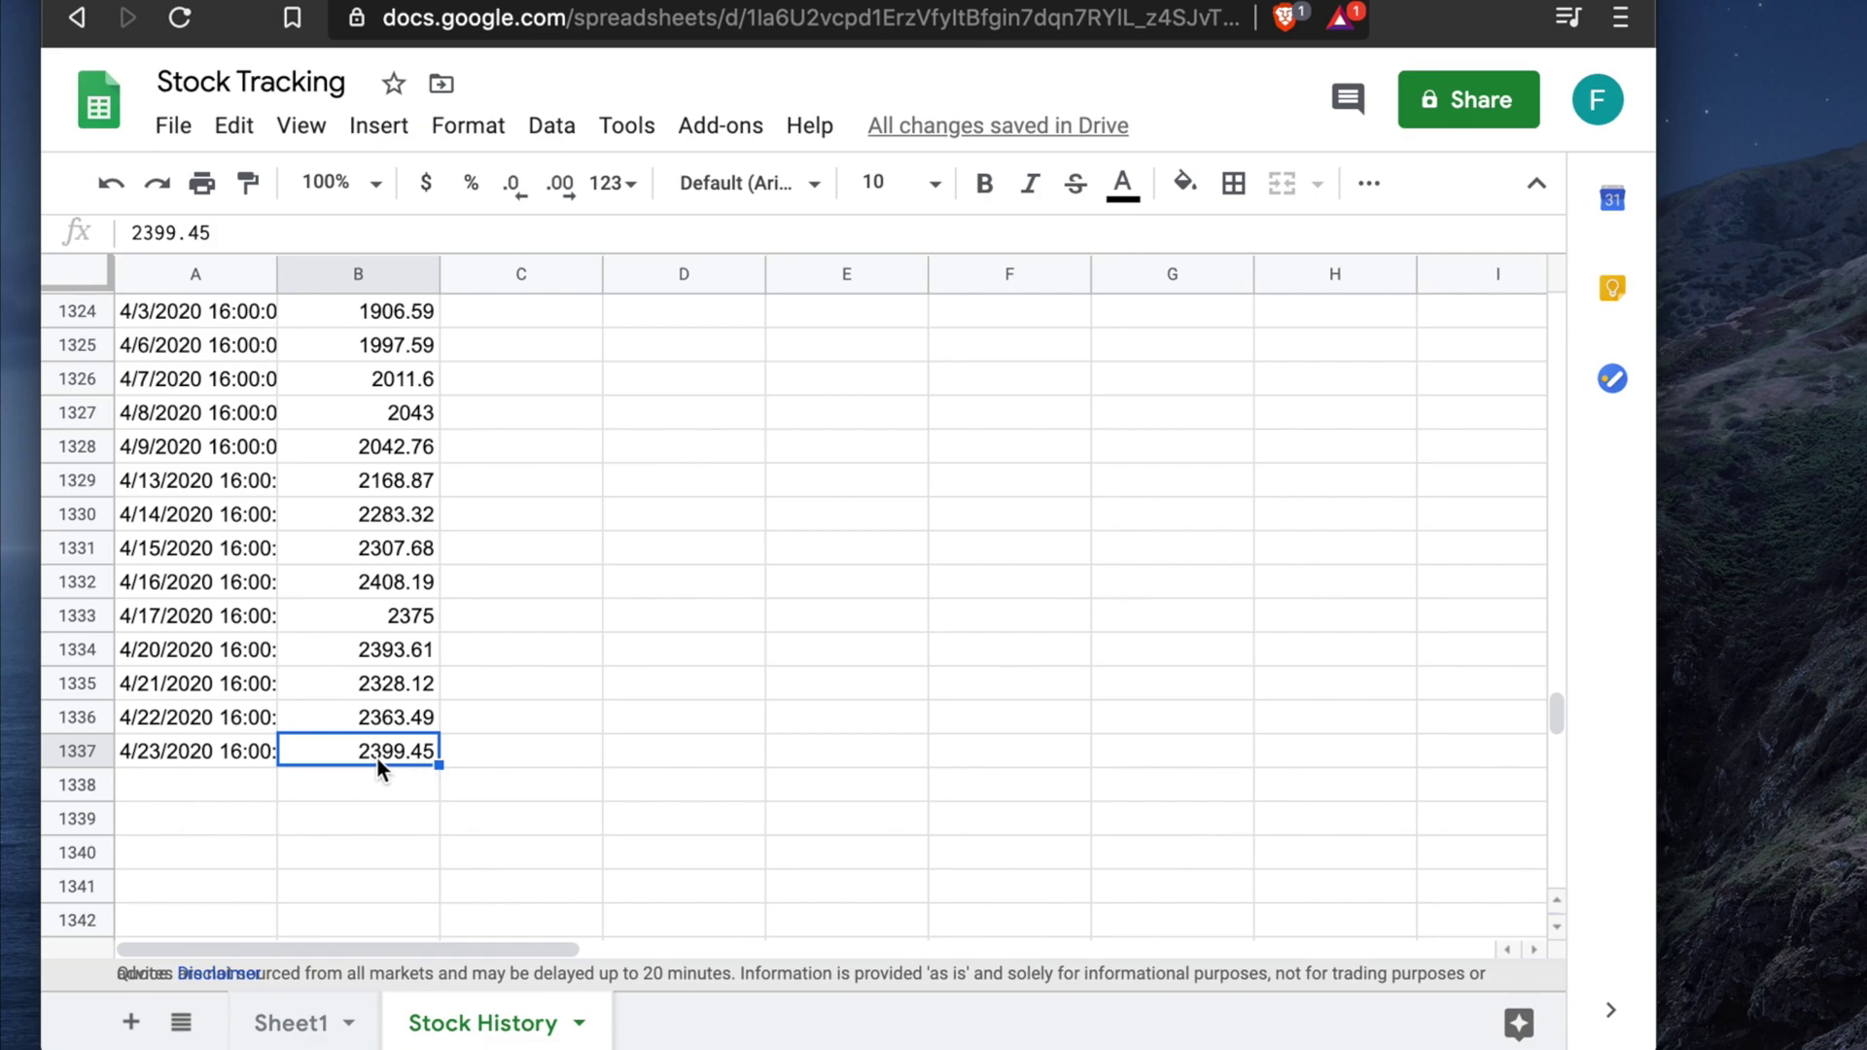
{"action": "left_click_drag", "start_coordinate": [1555, 720], "coordinate": [1562, 300]}
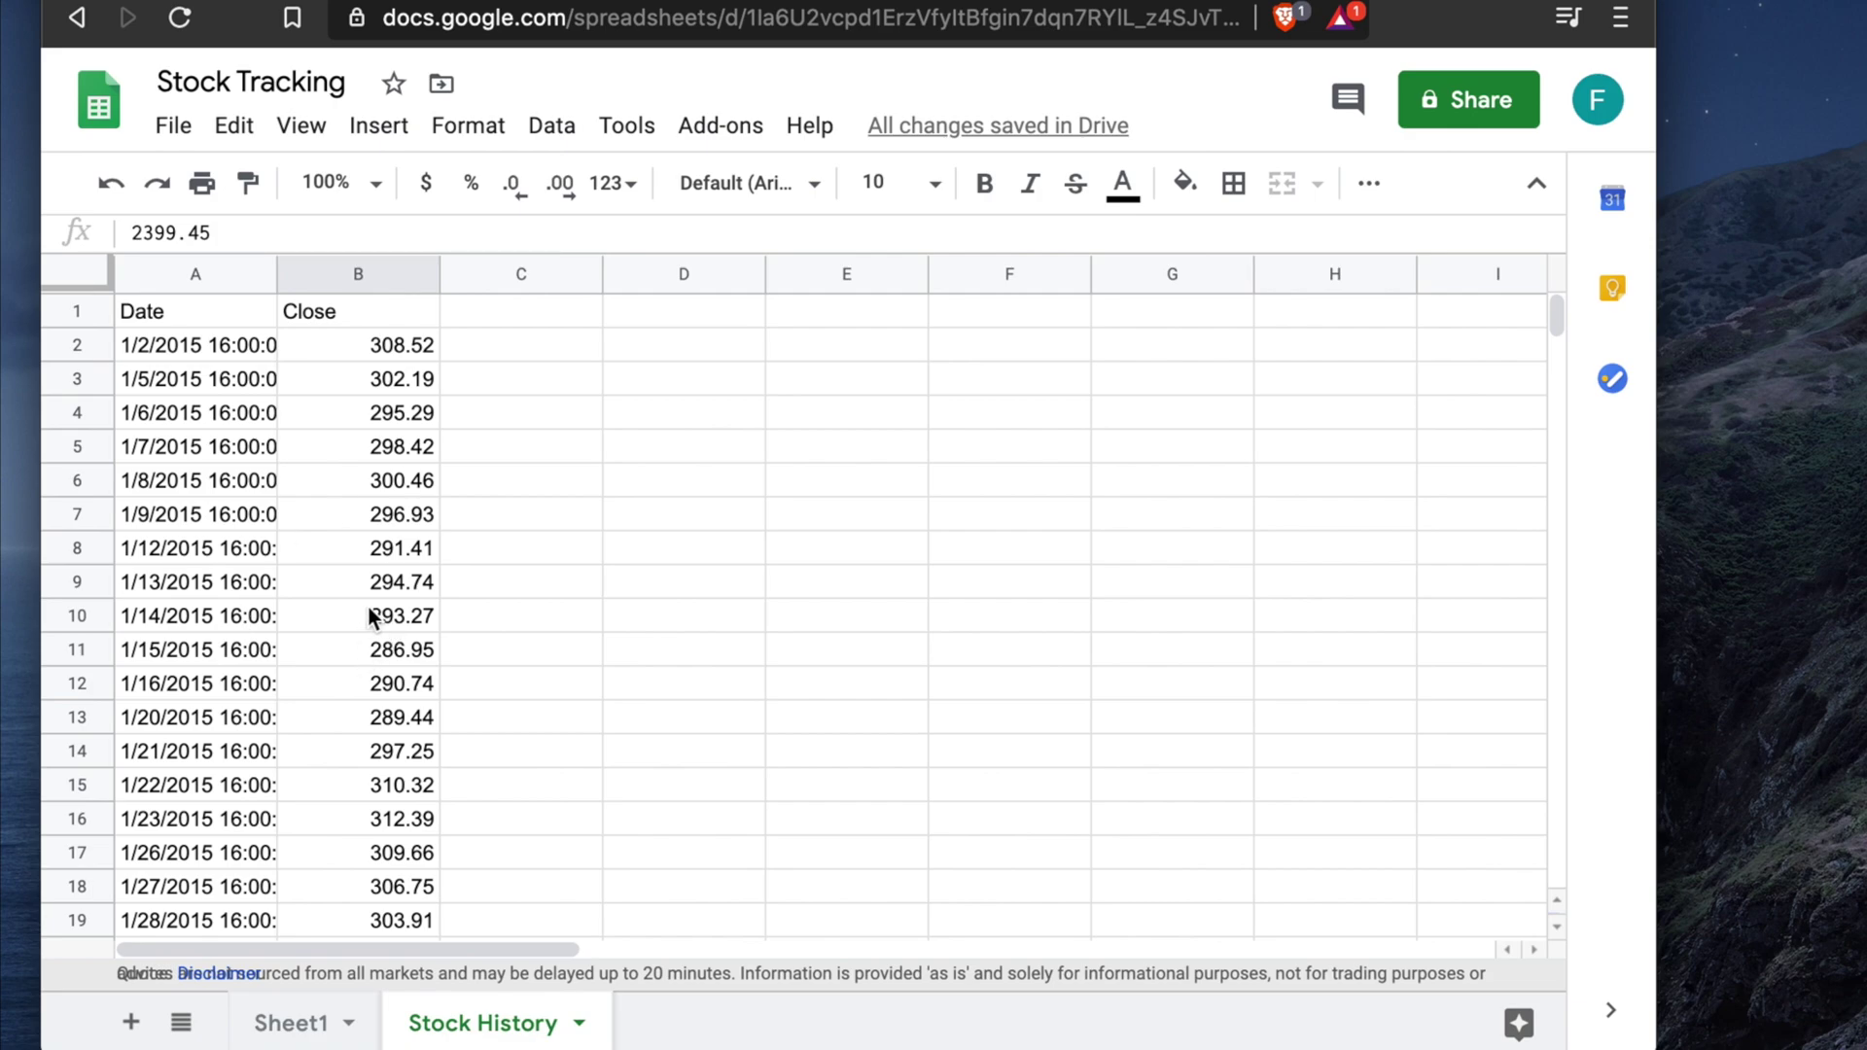
{"action": "left_click", "coordinate": [342, 342]}
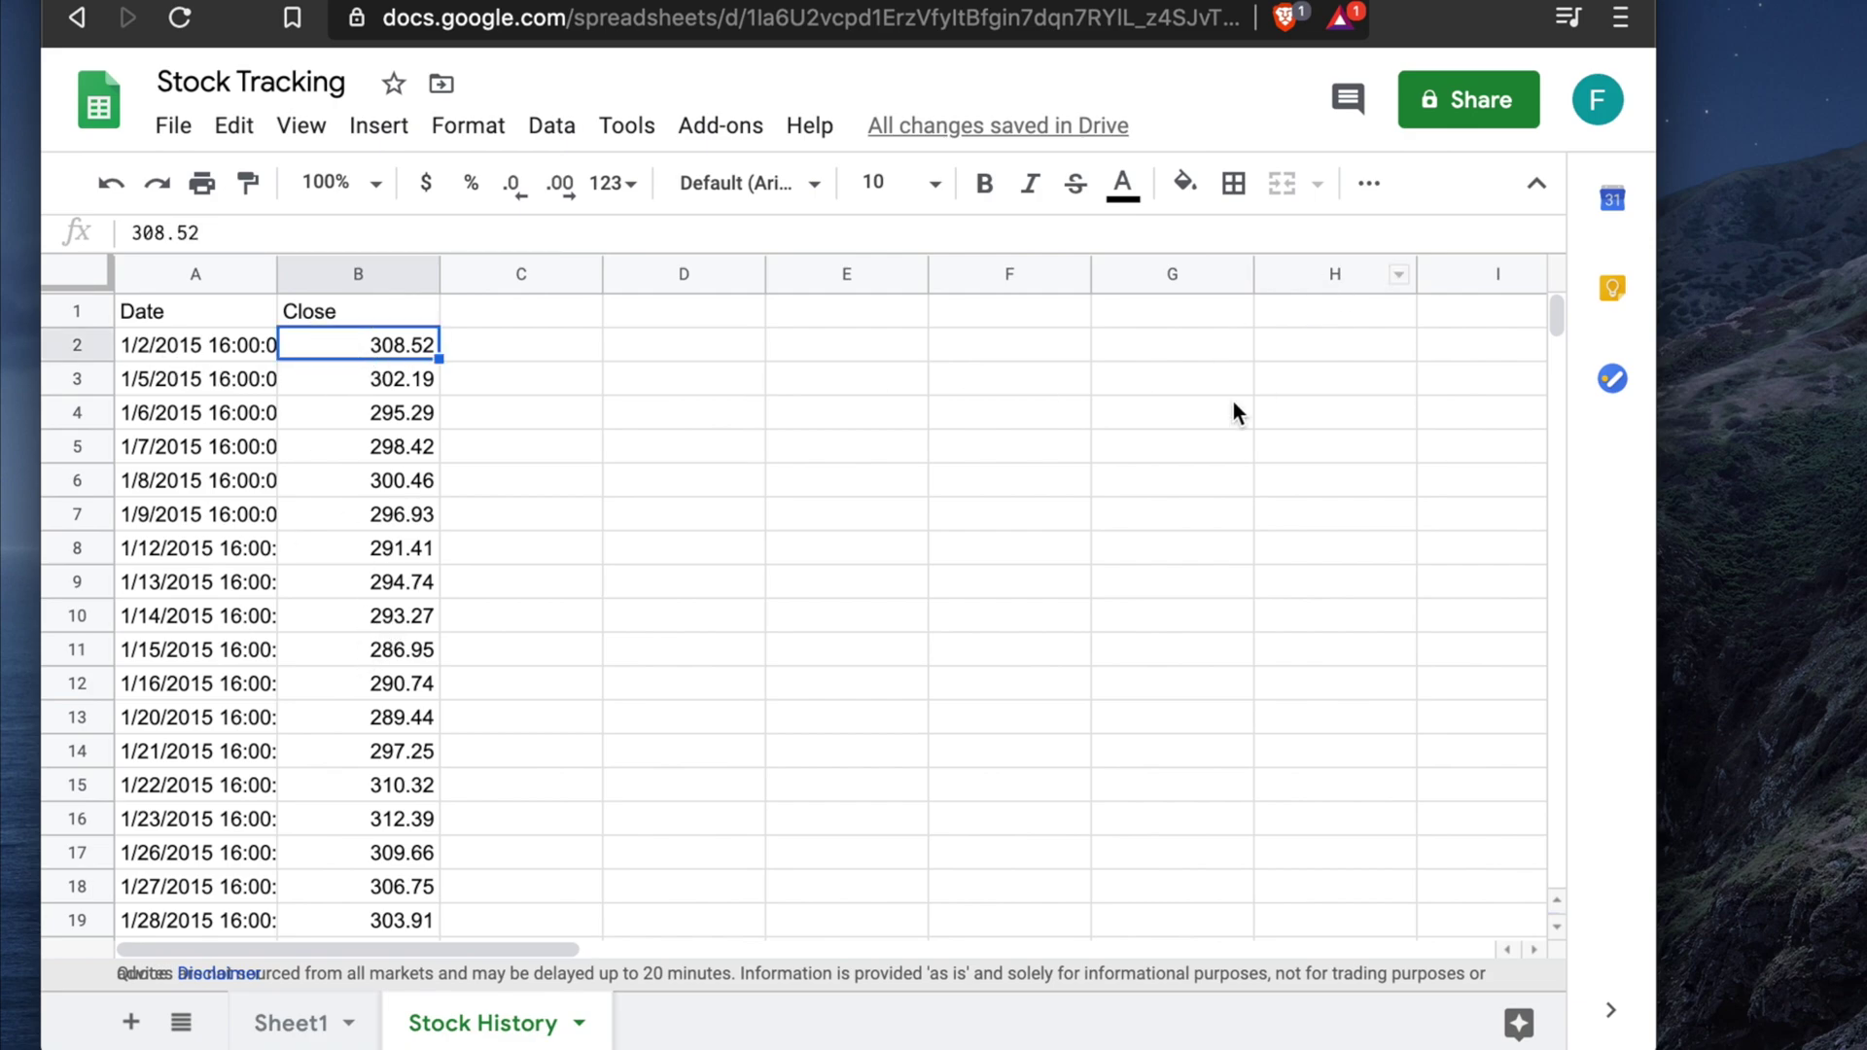